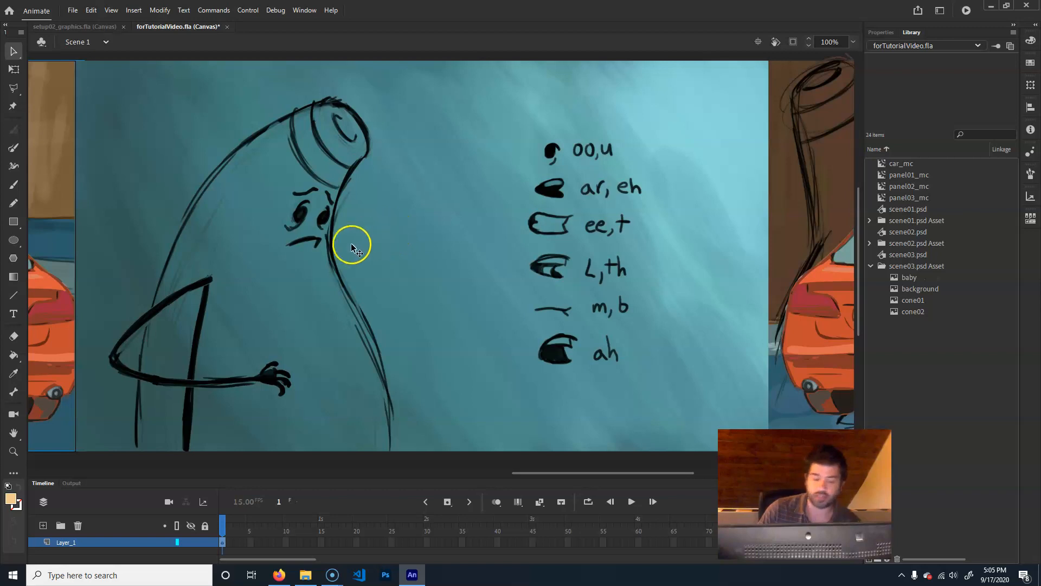
# Examine the finished cone character and its mouth shapes in the setup02_graphics.fla document.
pyautogui.moveTo(532, 284); pyautogui.dragTo(746, 343)
pyautogui.click(75, 26)
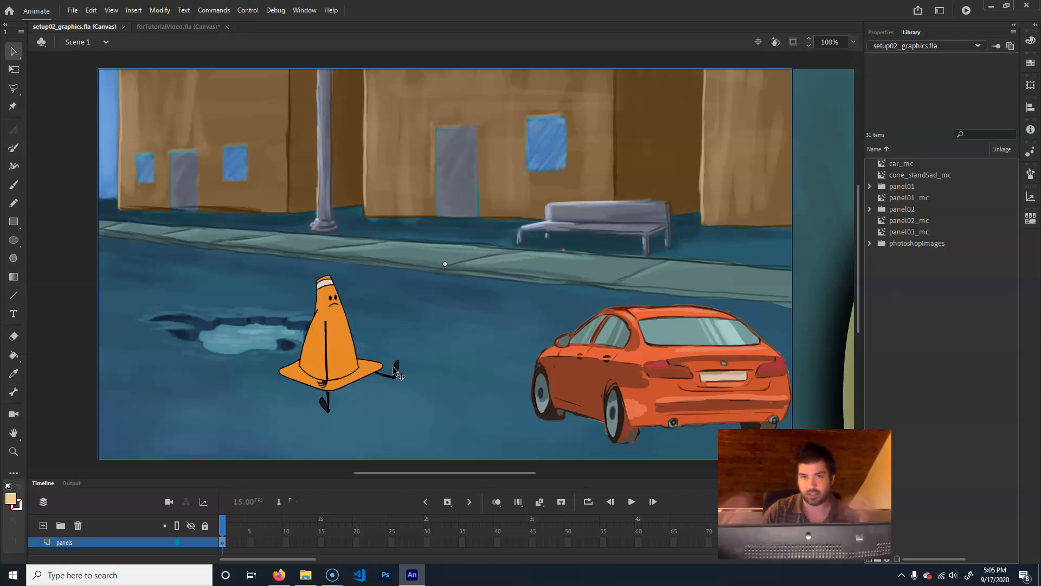
pyautogui.moveTo(599, 366); pyautogui.dragTo(72, 371)
pyautogui.moveTo(458, 379); pyautogui.dragTo(395, 376)
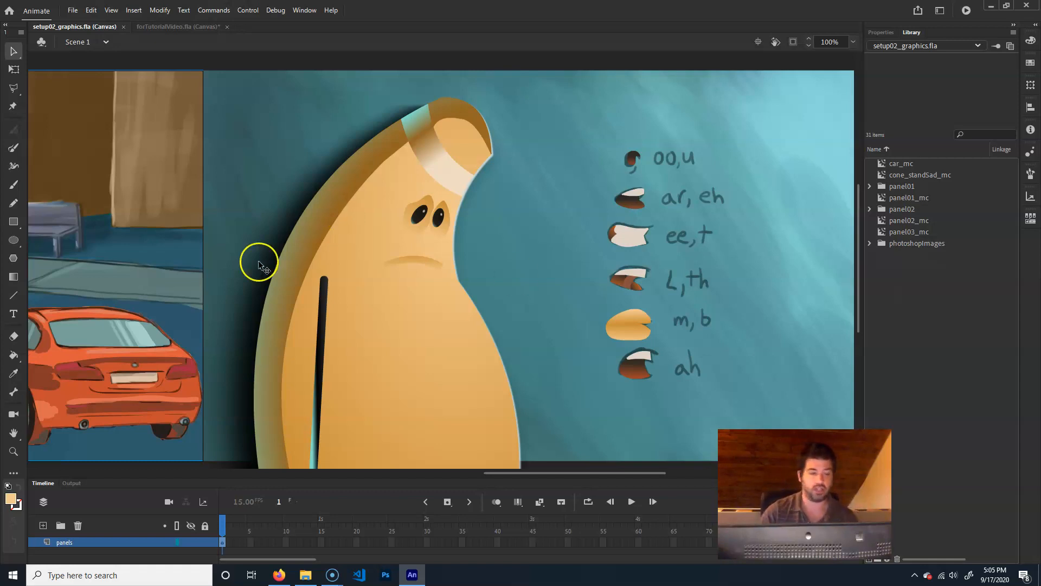
pyautogui.moveTo(167, 284); pyautogui.dragTo(675, 289)
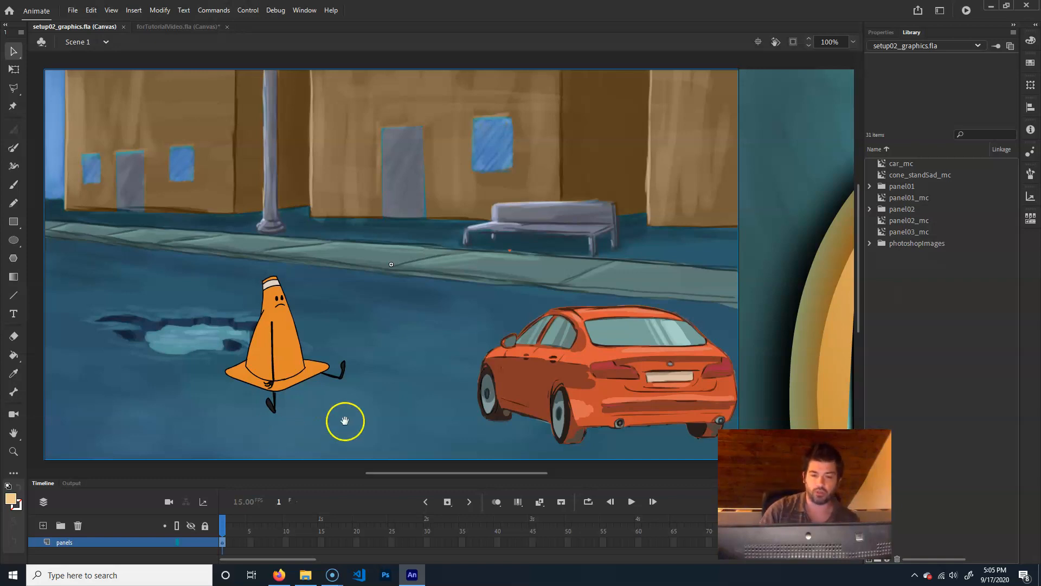
pyautogui.moveTo(425, 383); pyautogui.dragTo(11, 406)
pyautogui.moveTo(390, 363); pyautogui.dragTo(311, 359)
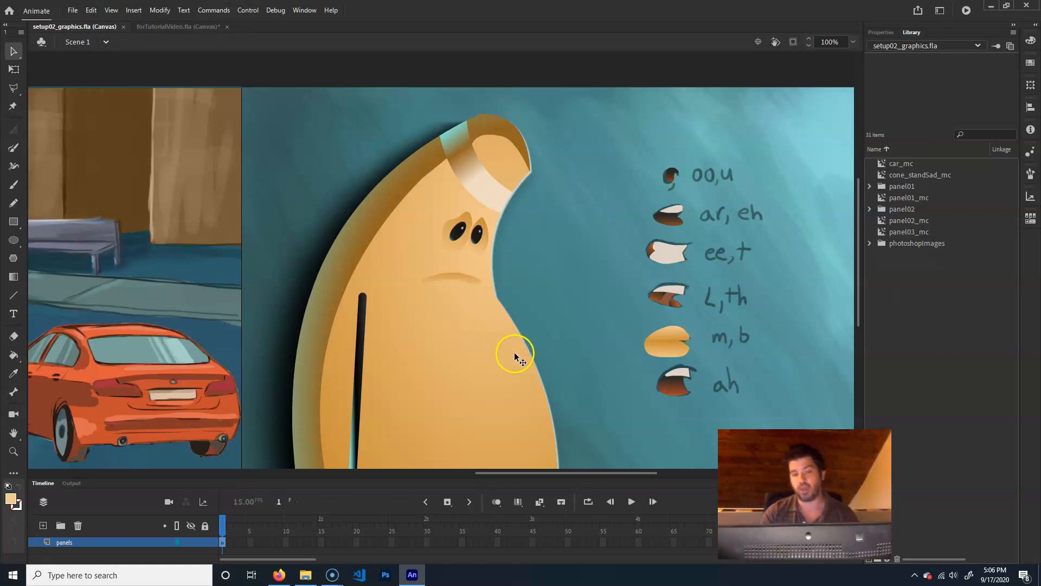
pyautogui.moveTo(596, 313); pyautogui.dragTo(551, 317)
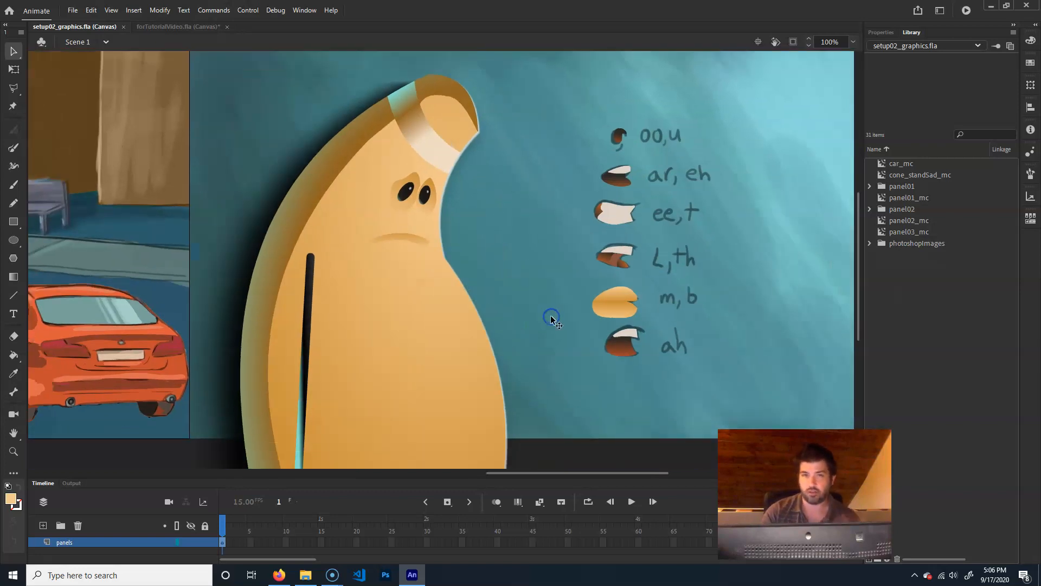
pyautogui.moveTo(570, 266); pyautogui.dragTo(527, 297)
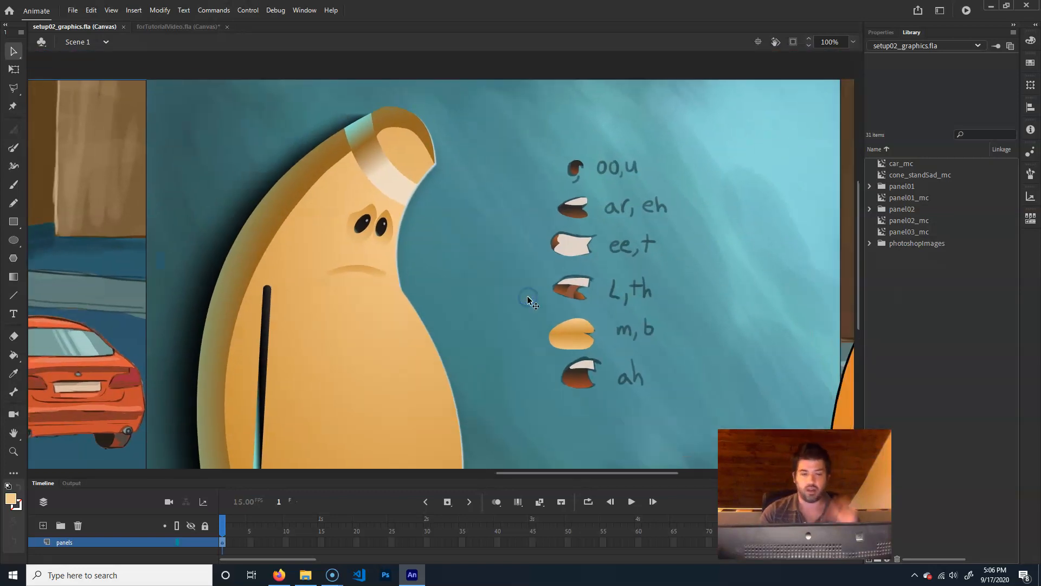
# Open panel02_mc in forTutorialVideo.fla for editing and distribute all its artwork to separate layers.
pyautogui.click(170, 30)
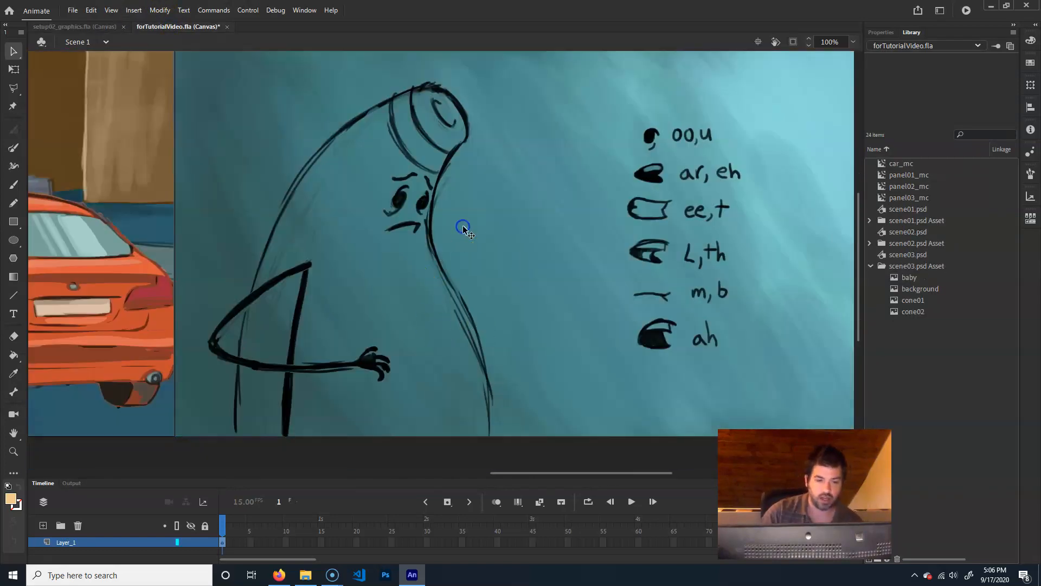
pyautogui.doubleClick(604, 149)
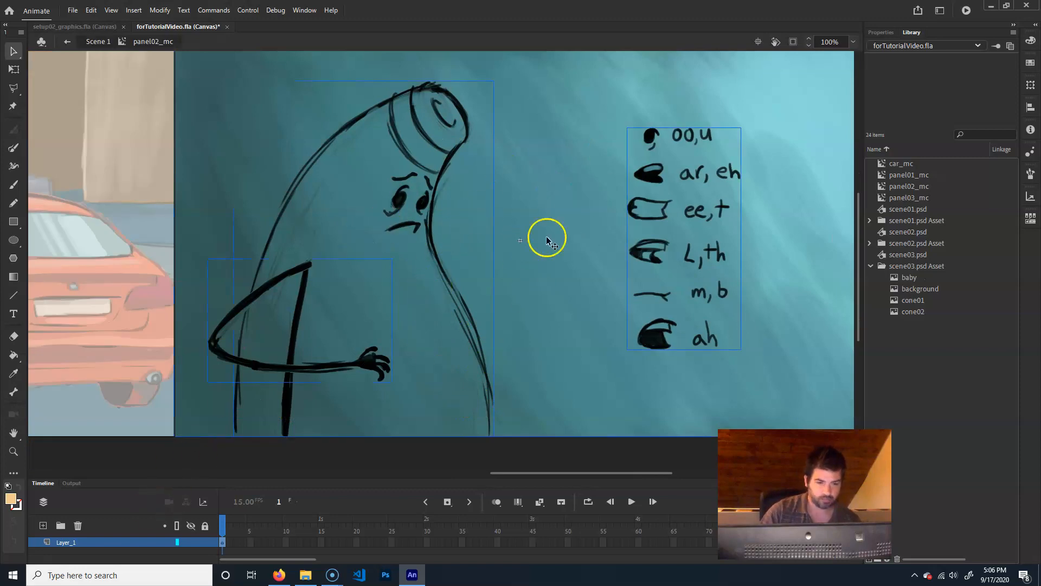
pyautogui.hotkey('ctrl', '-')
pyautogui.moveTo(521, 293); pyautogui.dragTo(523, 273)
pyautogui.moveTo(375, 371); pyautogui.dragTo(852, 65)
pyautogui.rightClick(609, 192)
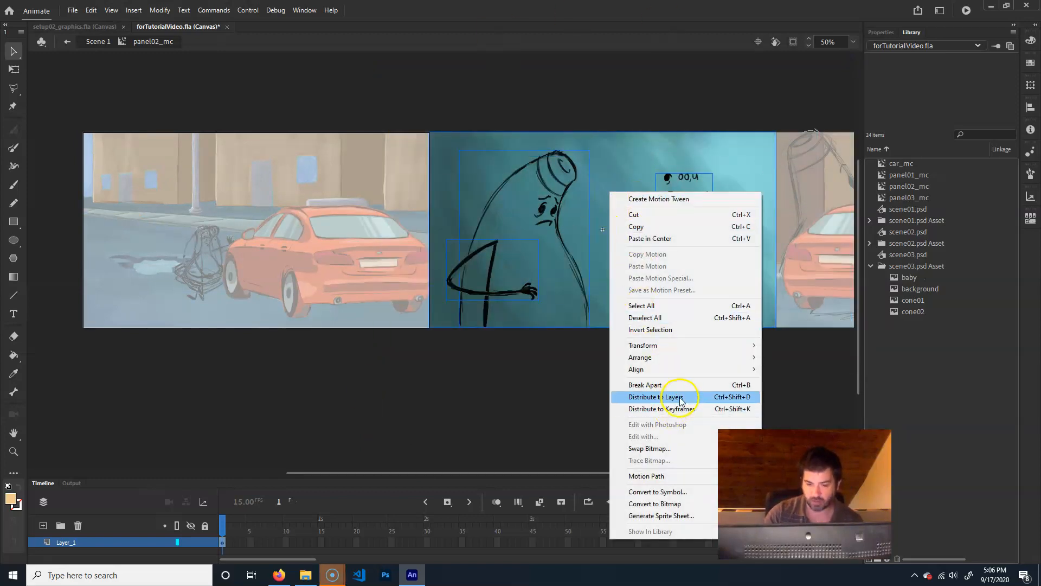
pyautogui.click(659, 396)
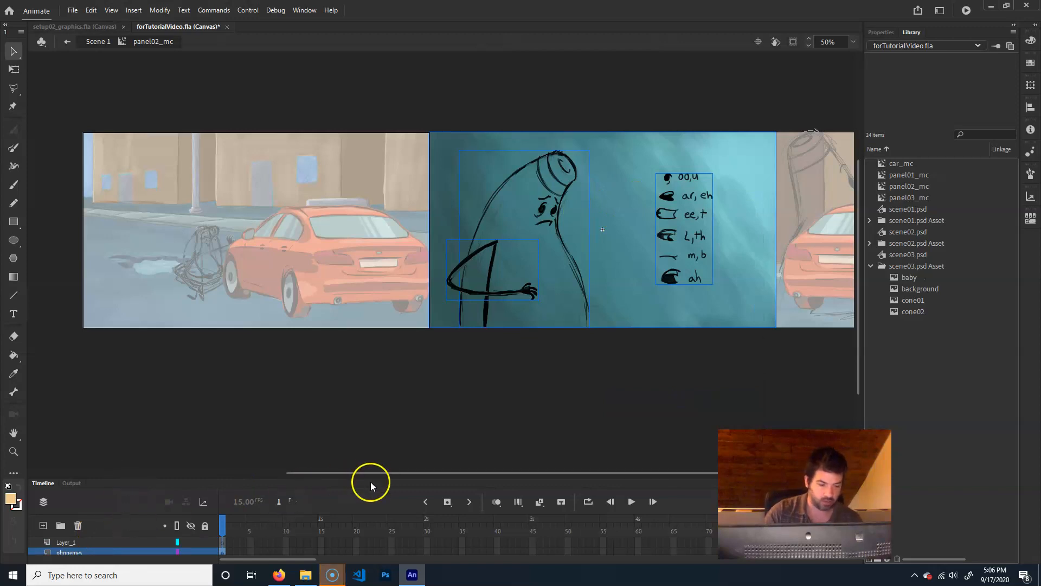
pyautogui.moveTo(373, 477); pyautogui.dragTo(378, 408)
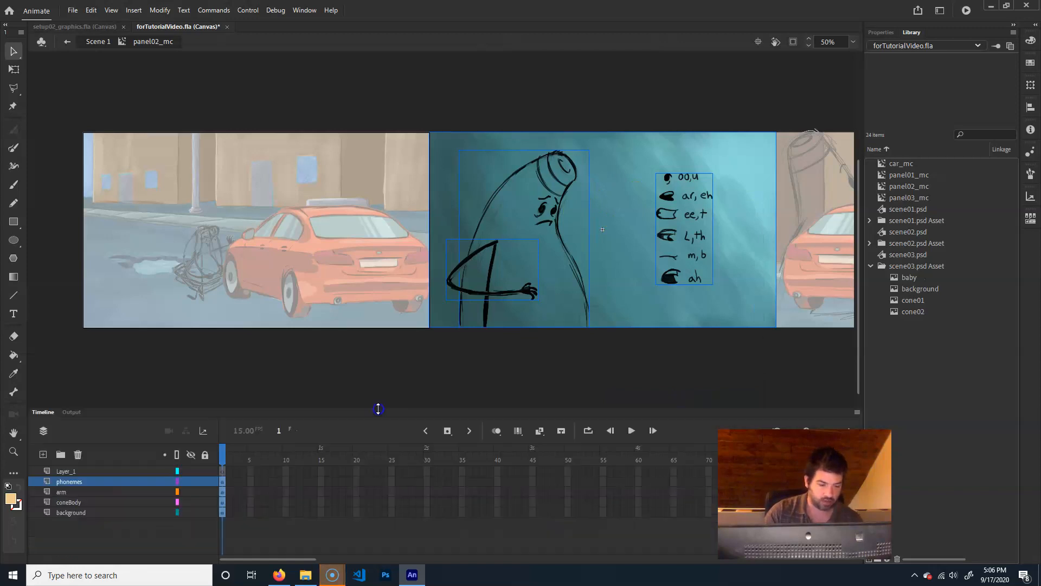
# Reorder the layers with coneBody above phonemes and arm below background, and lock and hide the phonemes layer.
pyautogui.click(73, 471)
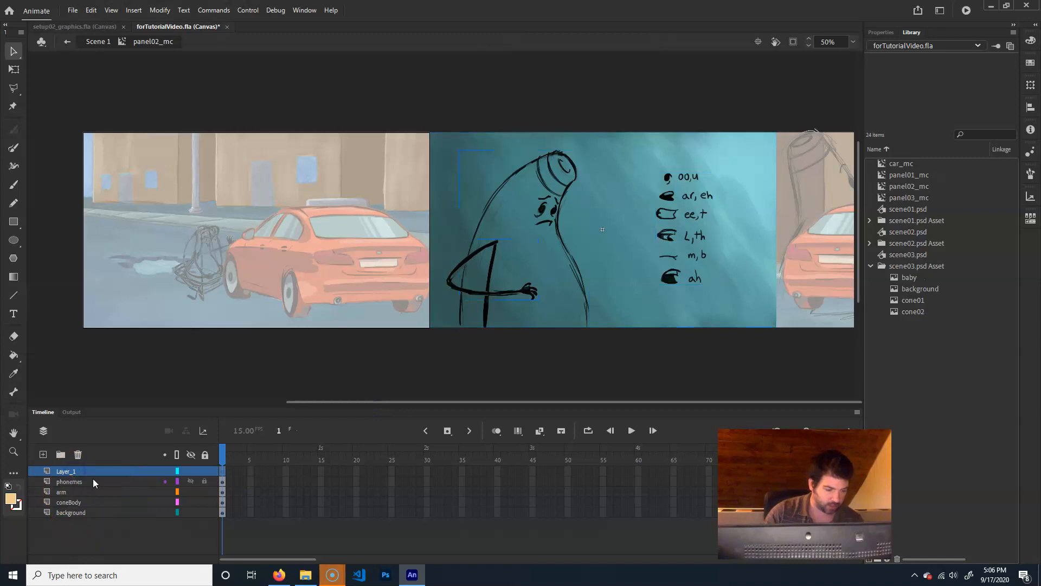
pyautogui.moveTo(70, 503)
pyautogui.mouseDown()
pyautogui.moveTo(51, 498)
pyautogui.moveTo(88, 495)
pyautogui.moveTo(92, 479)
pyautogui.moveTo(61, 515)
pyautogui.mouseUp()
pyautogui.click(58, 503)
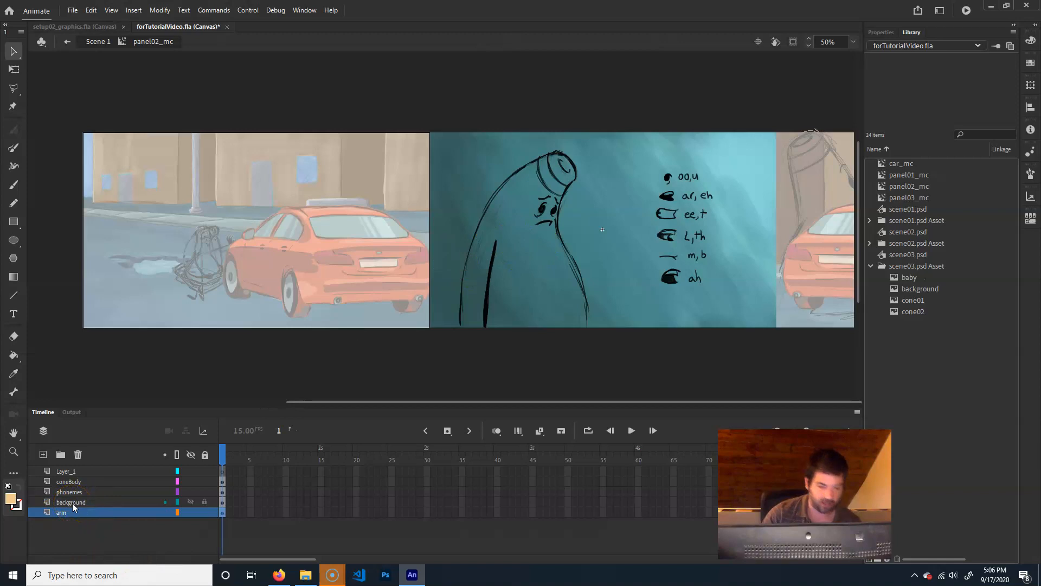
pyautogui.click(205, 492)
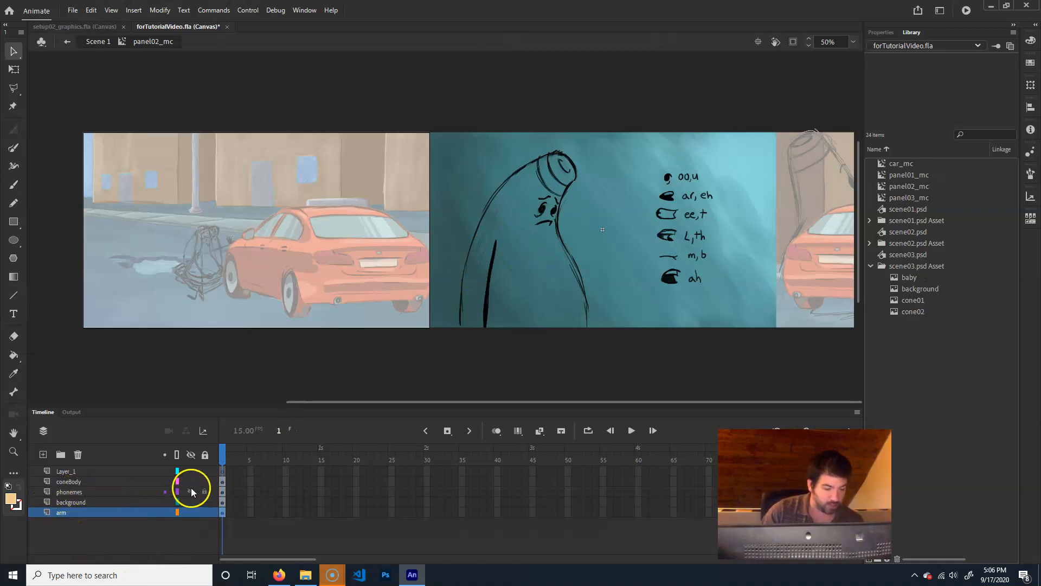
pyautogui.click(190, 491)
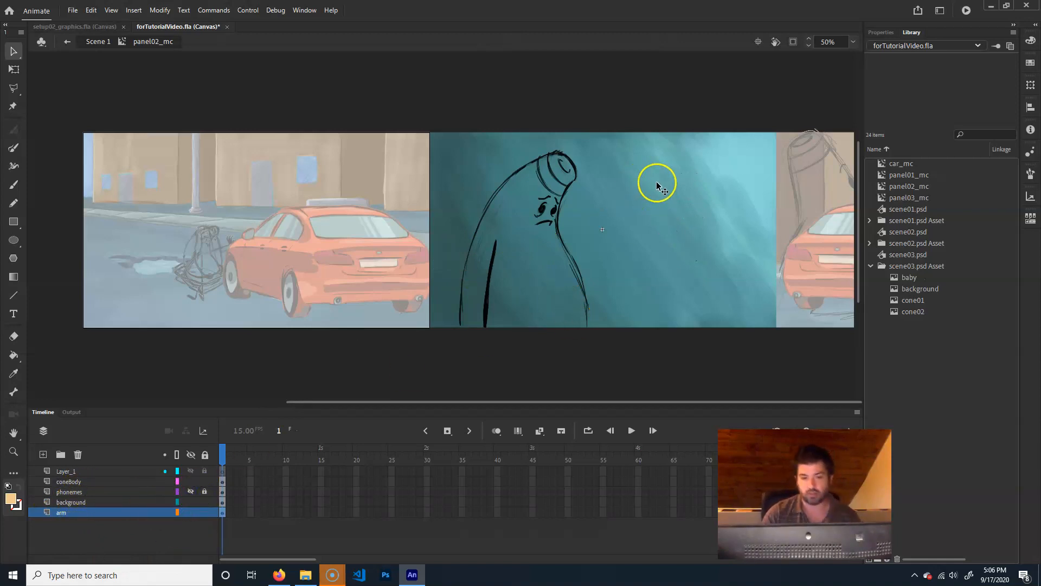
# Lock the coneBody layer and make it semi-transparent through its layer properties.
pyautogui.click(89, 481)
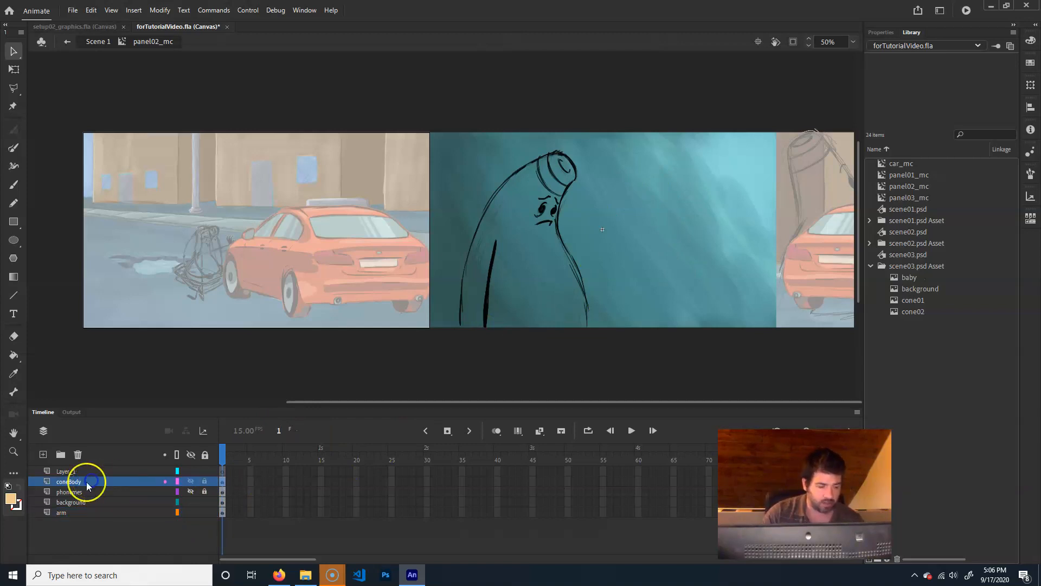
pyautogui.doubleClick(47, 481)
pyautogui.click(481, 245)
pyautogui.click(487, 199)
pyautogui.click(576, 186)
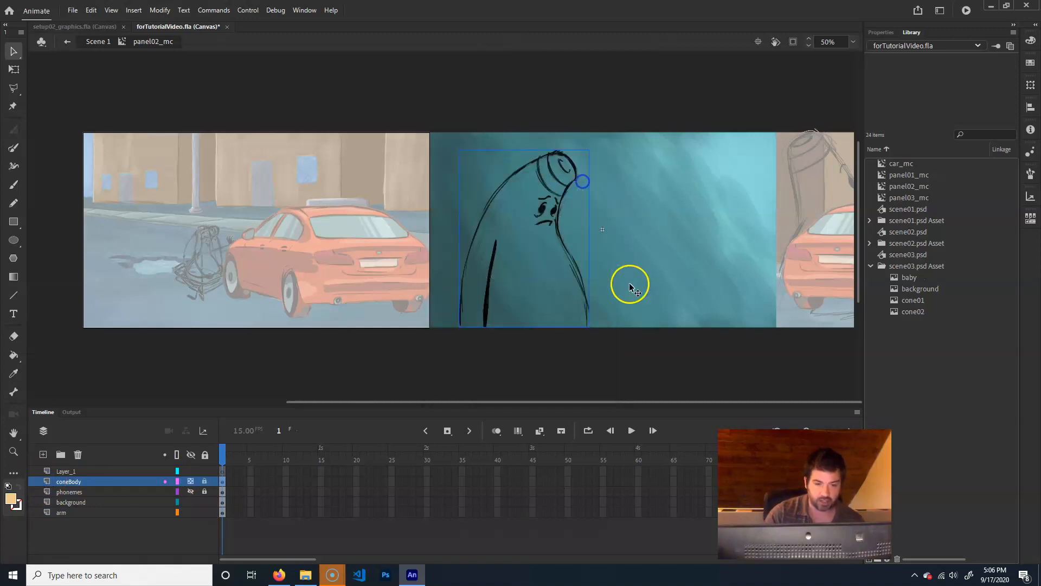
# Rename the empty Layer_1 as cone.
pyautogui.click(73, 472)
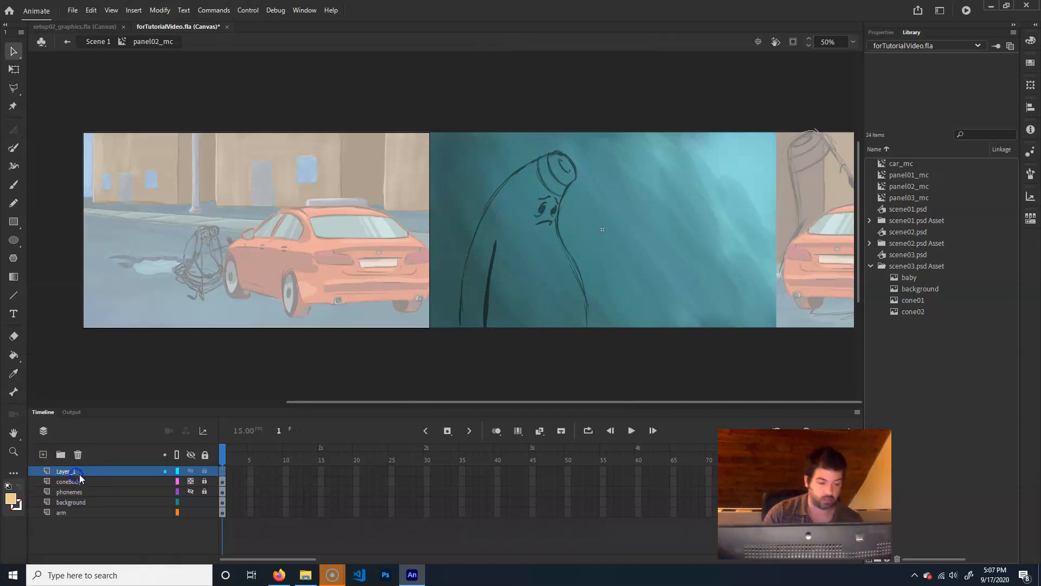
pyautogui.doubleClick(75, 472)
pyautogui.write('cone')
pyautogui.press('Return')
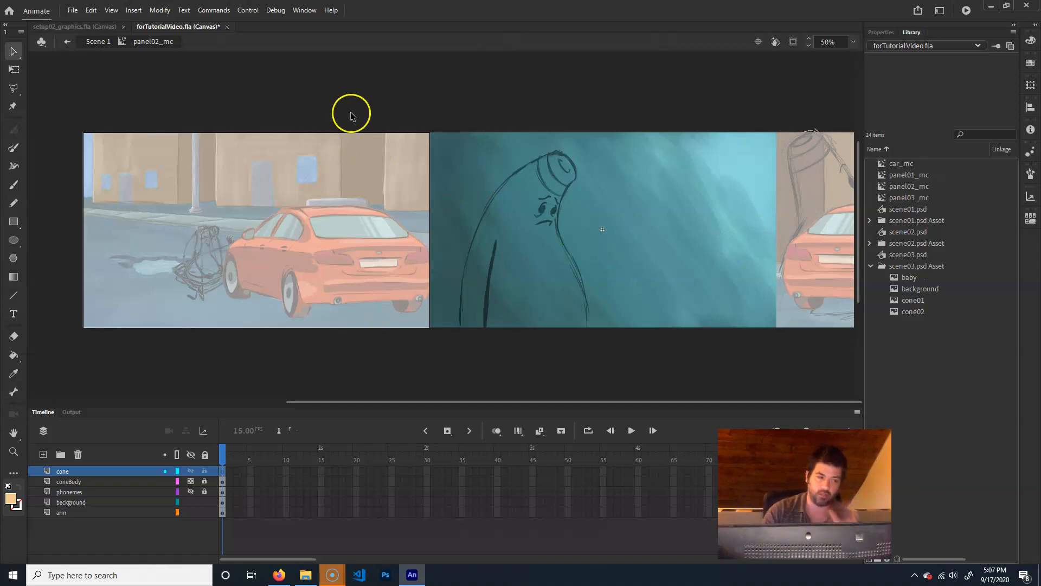
# Draw an orange rectangle about 420 by 680 px with a blue stroke of size 10 over the cone sketch.
pyautogui.click(18, 222)
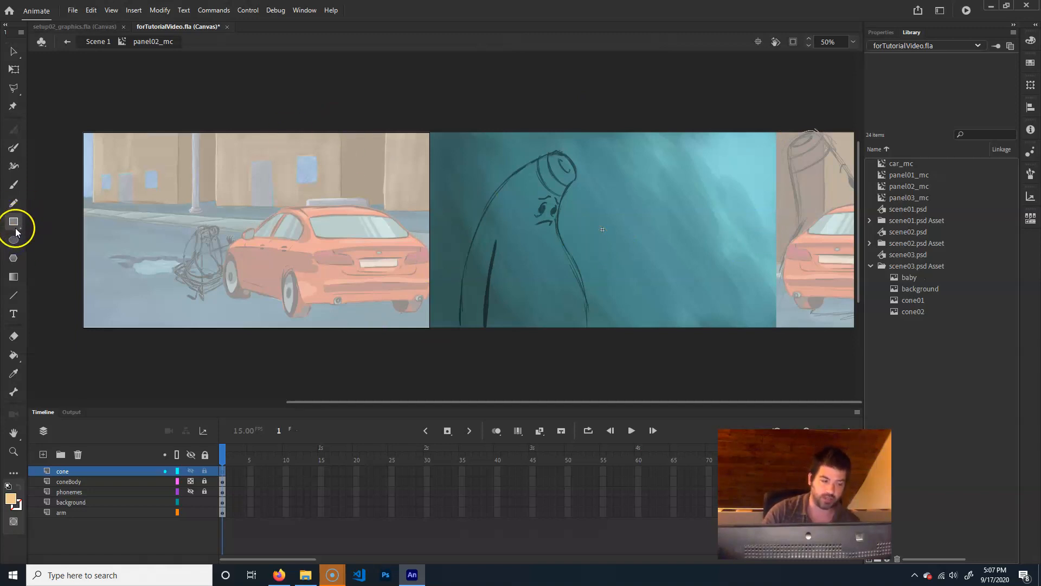
pyautogui.click(882, 33)
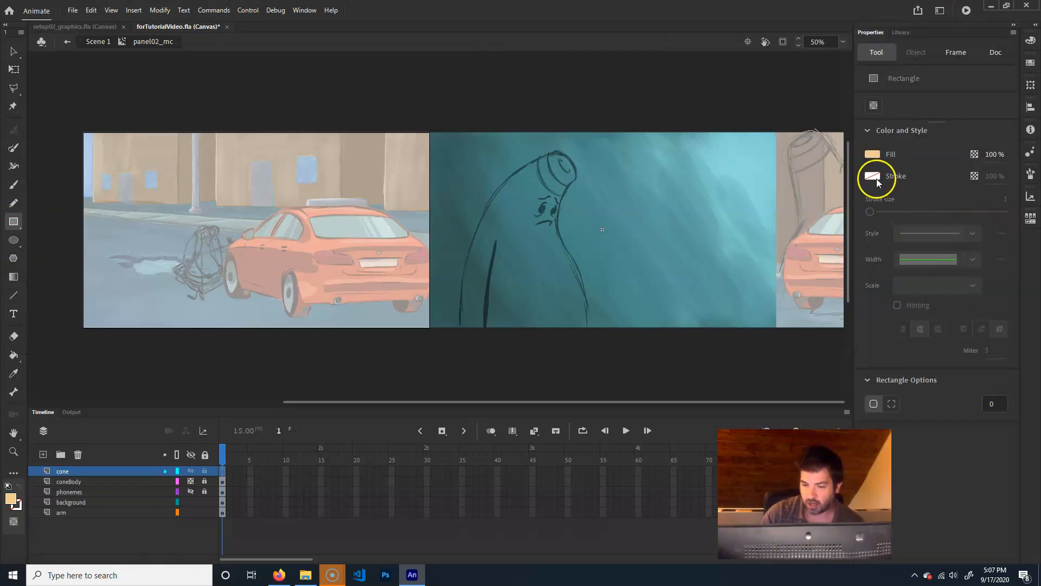
pyautogui.click(875, 177)
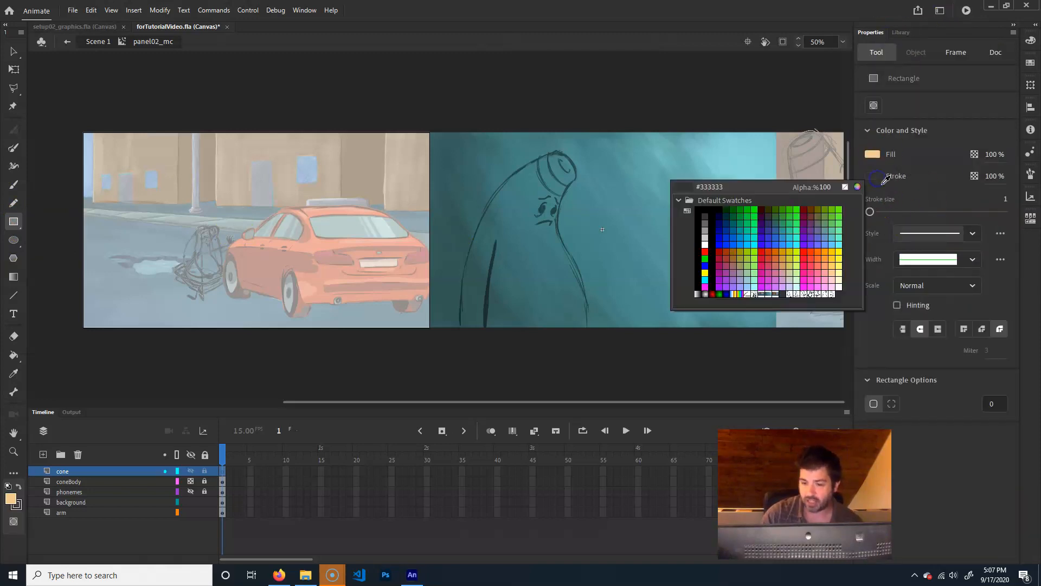
pyautogui.click(723, 240)
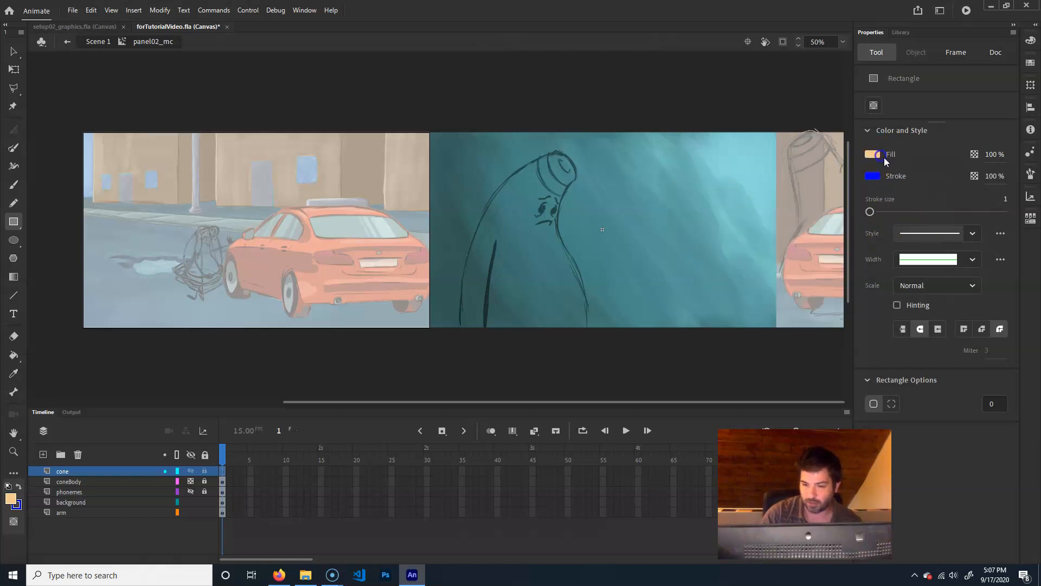
pyautogui.click(873, 155)
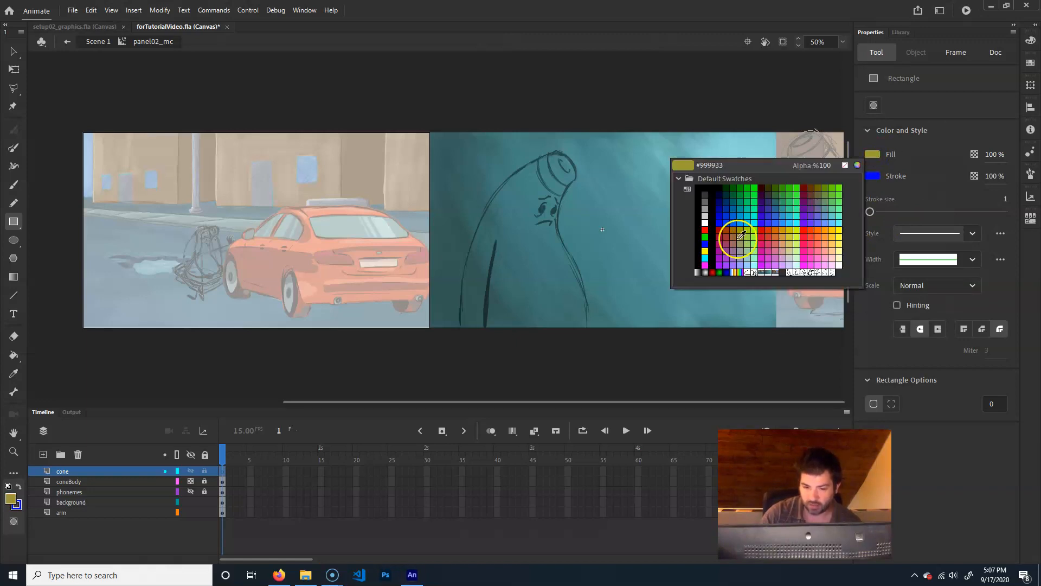
pyautogui.click(826, 237)
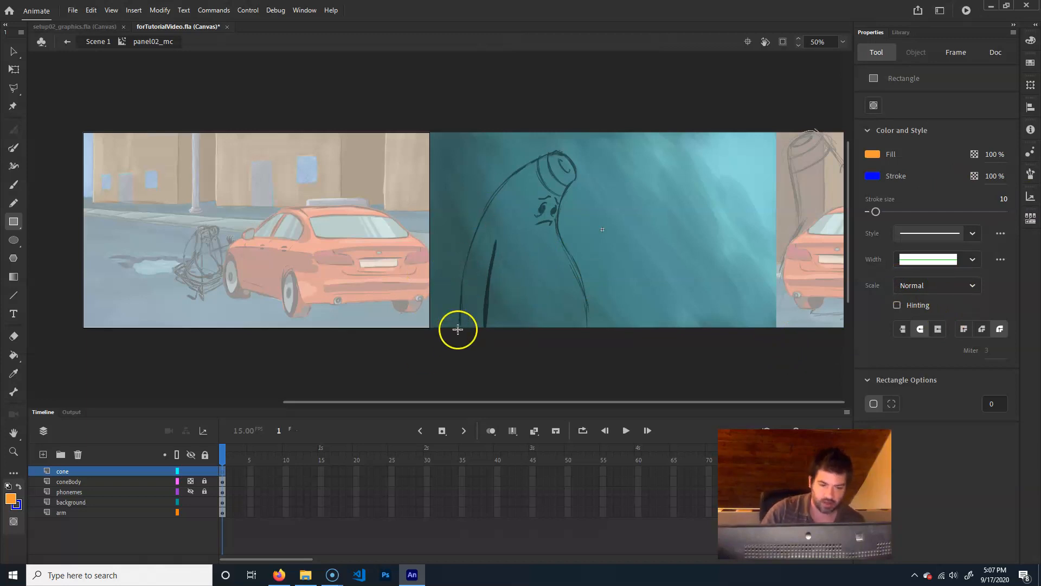
pyautogui.moveTo(458, 343)
pyautogui.mouseDown()
pyautogui.moveTo(586, 140)
pyautogui.moveTo(564, 186)
pyautogui.moveTo(570, 159)
pyautogui.mouseUp()
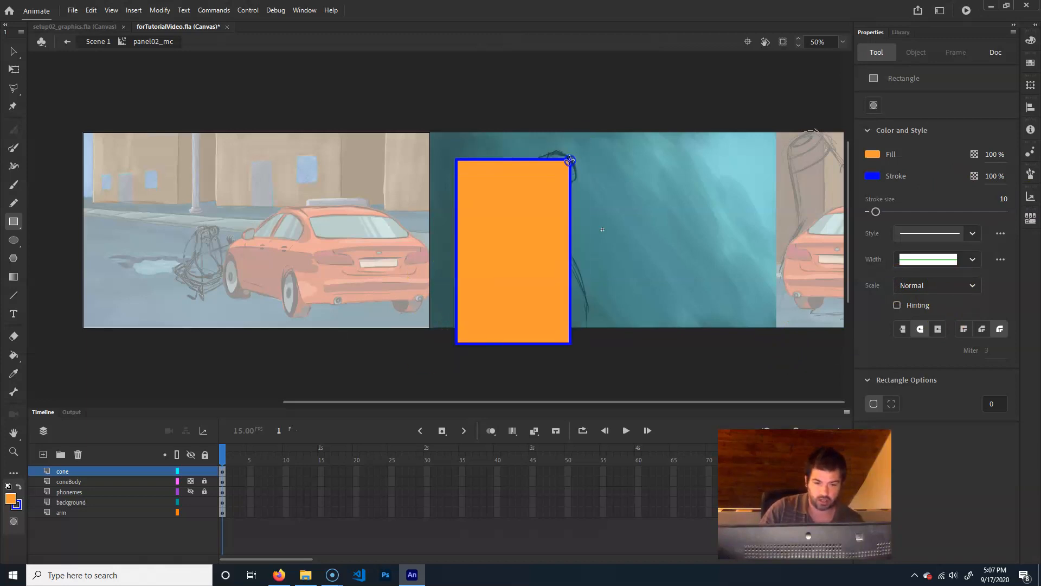
# Move the coneBody sketch layer above the cone layer and make the cone layer active.
pyautogui.click(73, 481)
pyautogui.moveTo(74, 481); pyautogui.dragTo(71, 468)
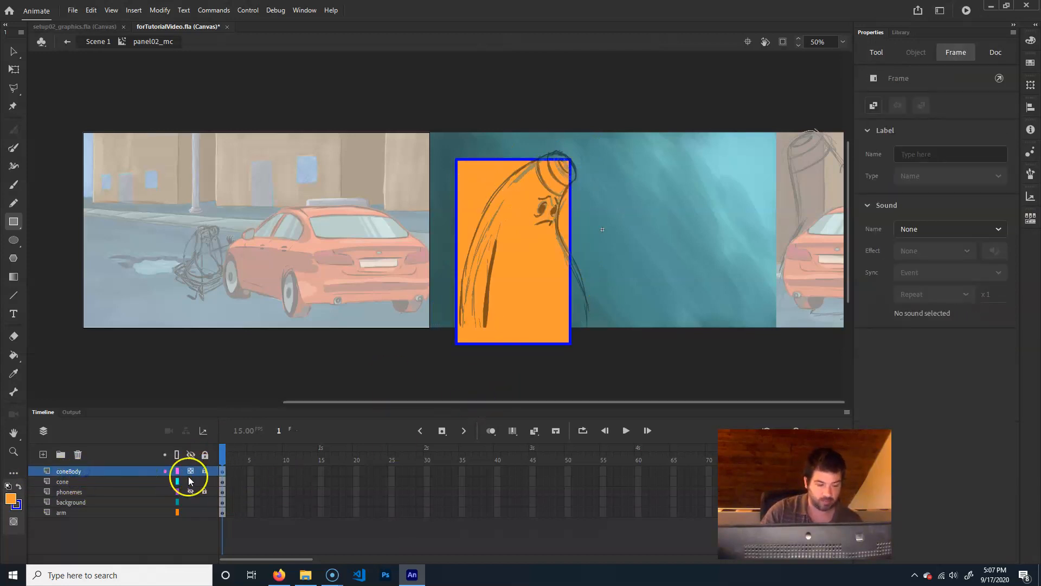
pyautogui.click(81, 481)
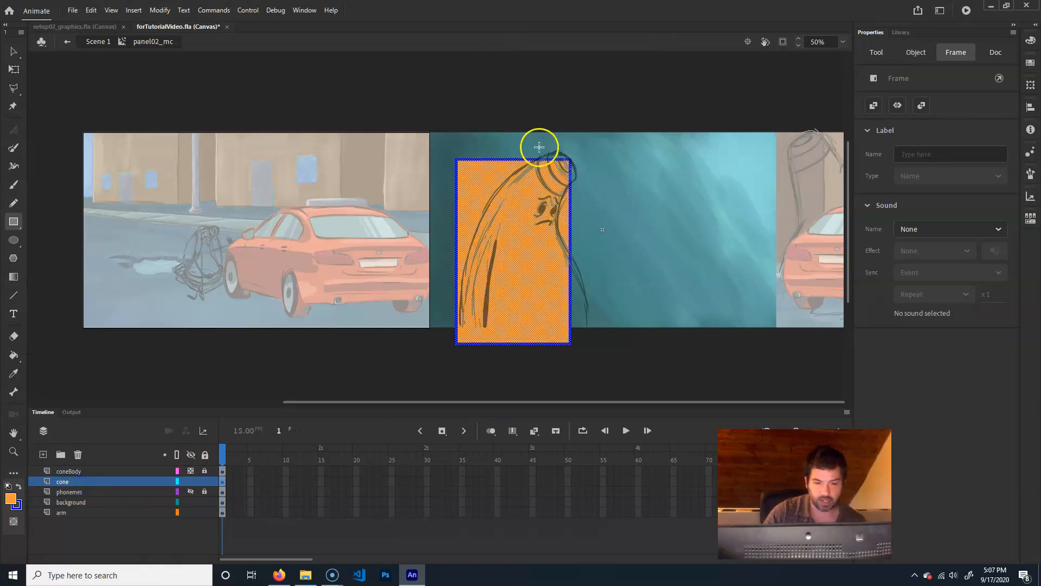
# Reshape the orange rectangle by moving its two upper corners onto the tip of the sketched cone.
pyautogui.hotkey('ctrl', '=')
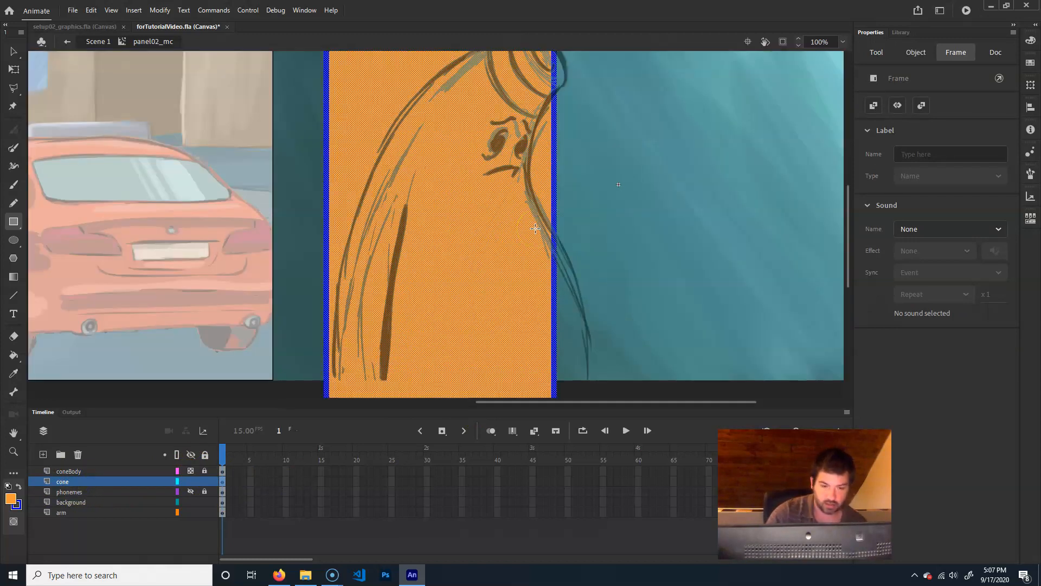
pyautogui.moveTo(620, 209); pyautogui.dragTo(583, 285)
pyautogui.moveTo(472, 182); pyautogui.dragTo(484, 167)
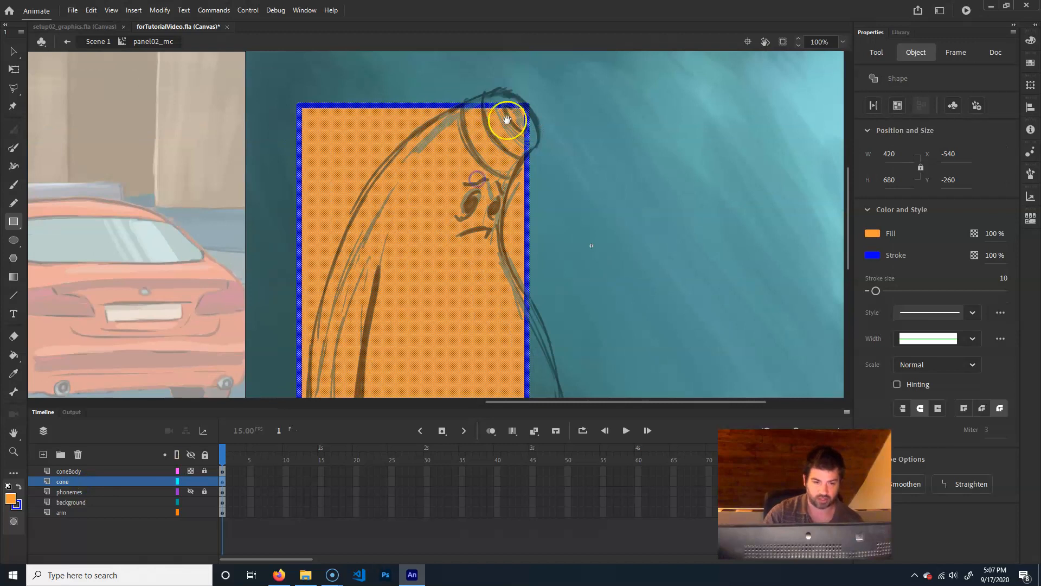
pyautogui.click(14, 56)
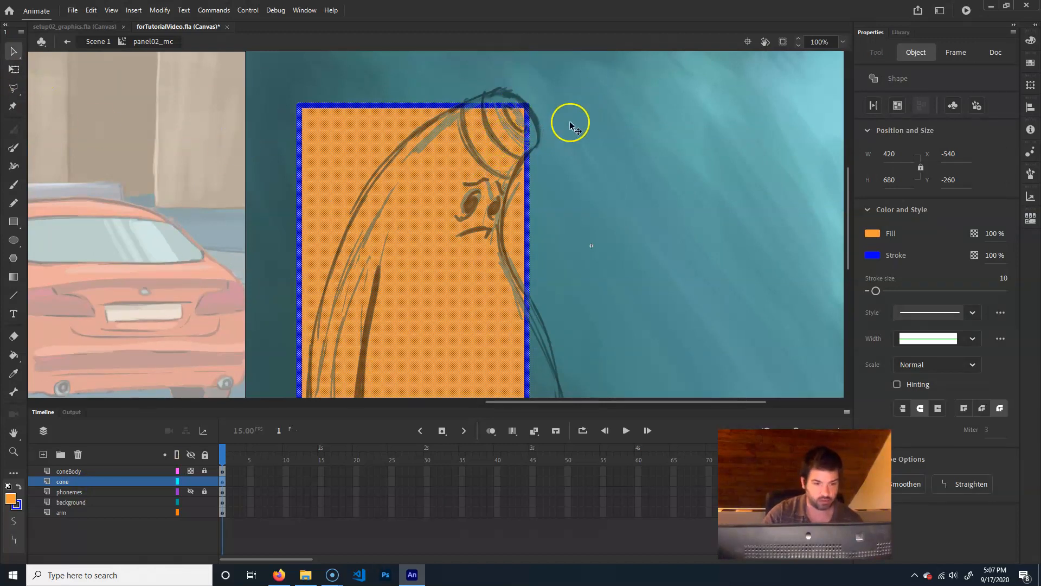
pyautogui.click(551, 84)
pyautogui.moveTo(529, 108); pyautogui.dragTo(538, 142)
pyautogui.moveTo(292, 110); pyautogui.dragTo(498, 95)
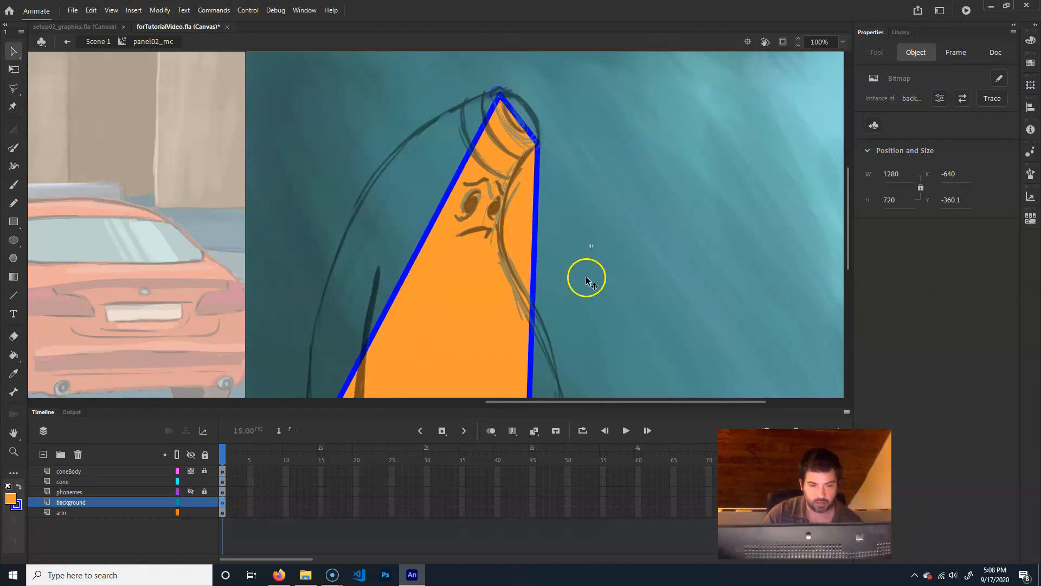
# Turn off Snap Align, Snap to Grid, Snap to Guides and Snap Bitmaps to Pixels in the snapping settings.
pyautogui.scroll(-2, 618, 190)
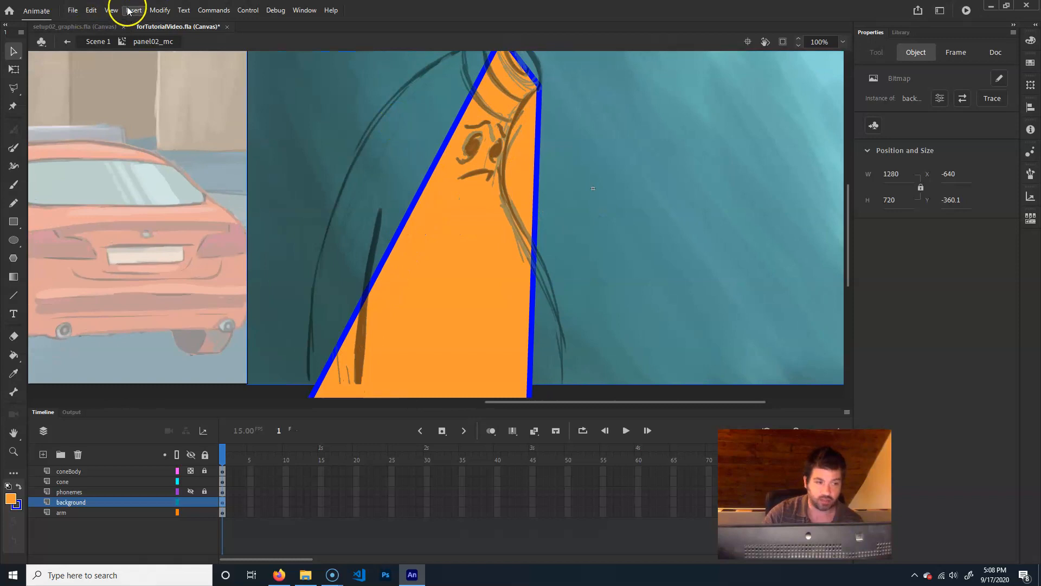
pyautogui.click(112, 13)
pyautogui.moveTo(169, 132)
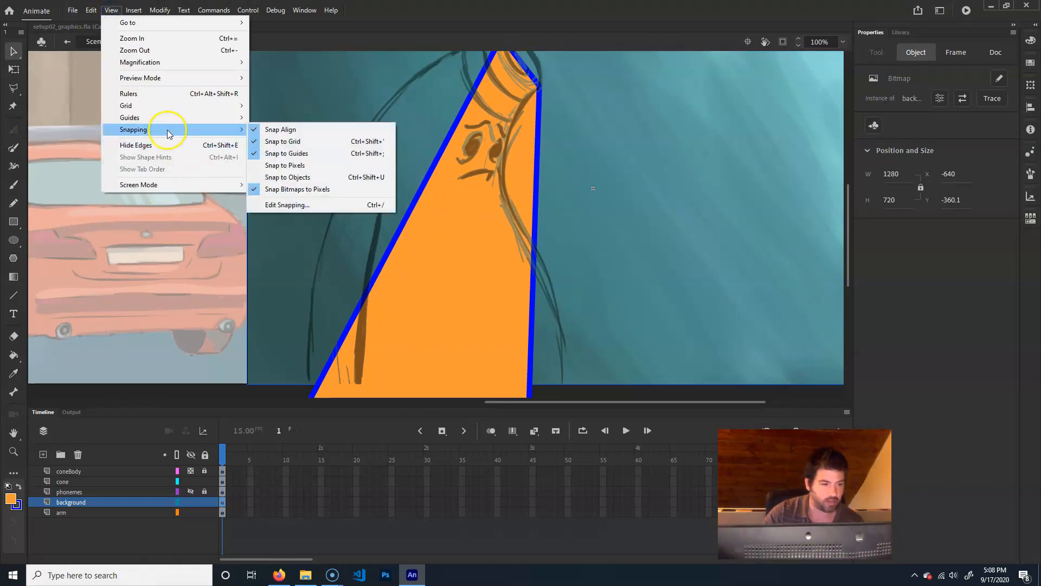
pyautogui.click(275, 206)
pyautogui.click(452, 145)
pyautogui.click(447, 163)
pyautogui.click(444, 187)
pyautogui.click(427, 238)
pyautogui.click(544, 148)
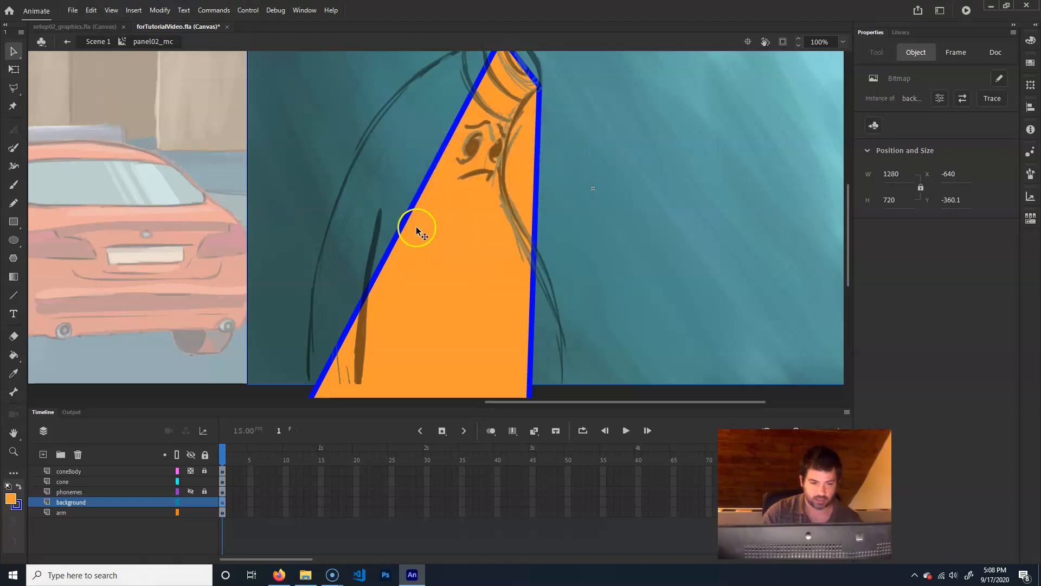
# Curve the left side of the orange shape outward to follow the back of the sketched cone.
pyautogui.moveTo(520, 271); pyautogui.dragTo(548, 242)
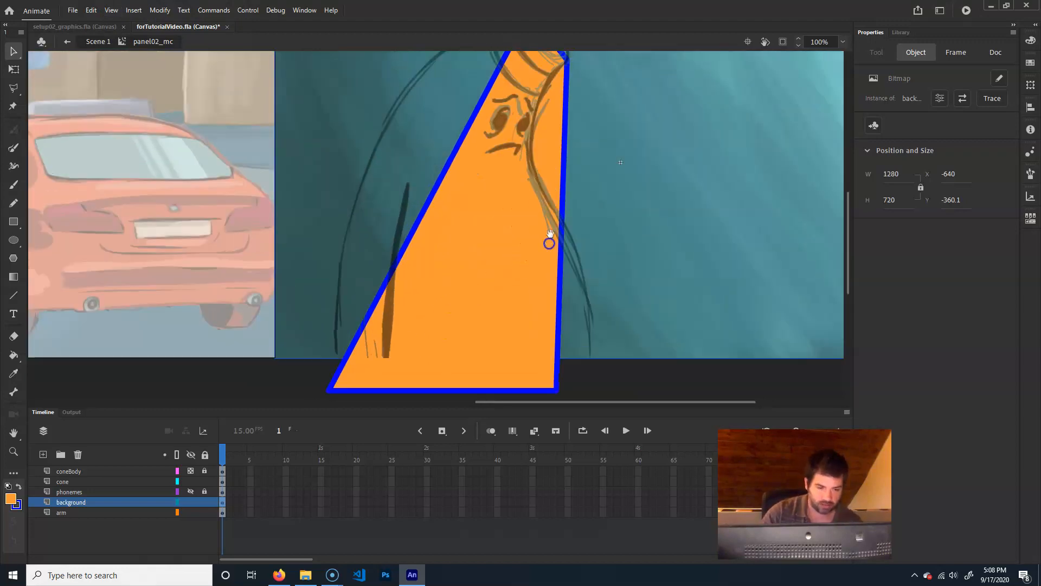
pyautogui.moveTo(446, 181); pyautogui.dragTo(387, 141)
pyautogui.moveTo(623, 222); pyautogui.dragTo(559, 229)
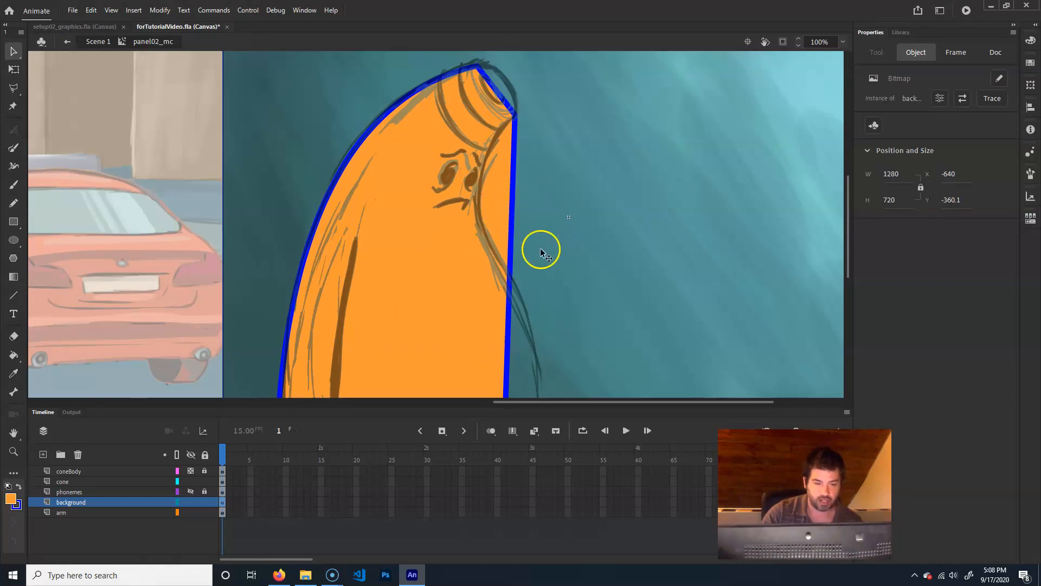
# Draw a helper line across the shape's right edge on the cone layer and bend the edge above it inward along the sketch.
pyautogui.click(13, 295)
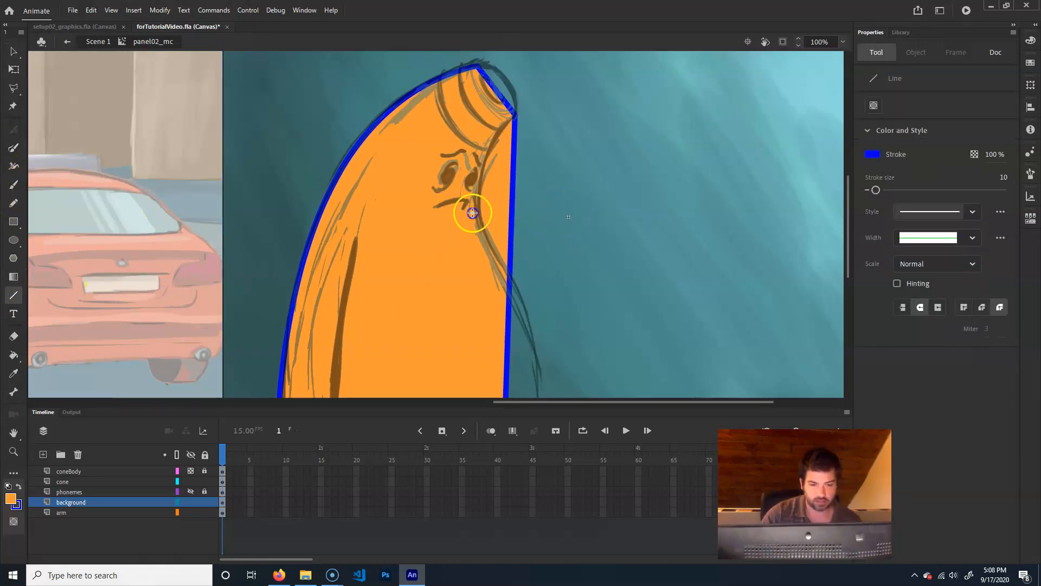
pyautogui.click(67, 481)
pyautogui.moveTo(454, 195); pyautogui.dragTo(576, 185)
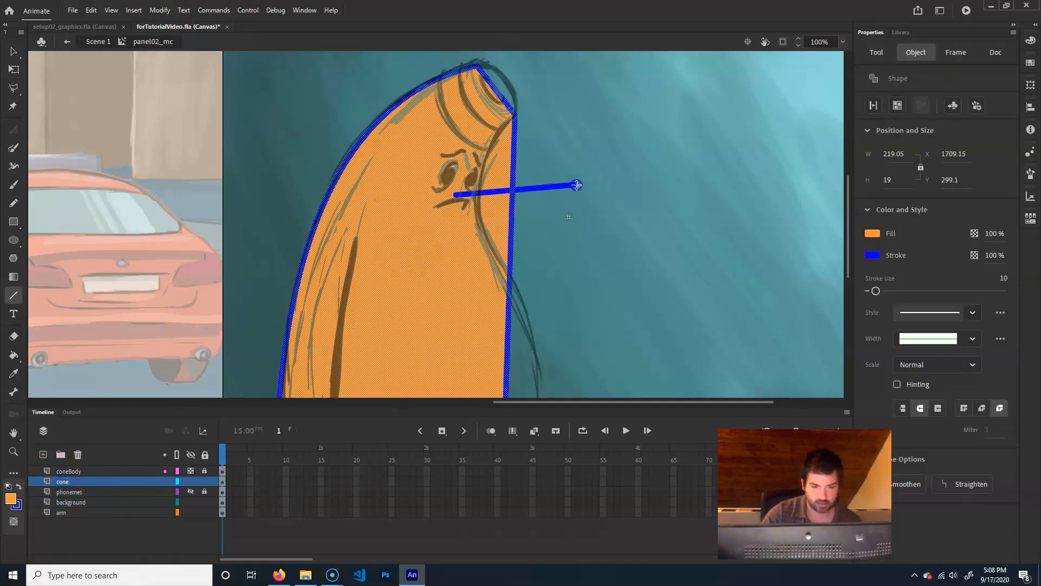
pyautogui.press('v')
pyautogui.click(491, 193)
pyautogui.moveTo(513, 189); pyautogui.dragTo(479, 197)
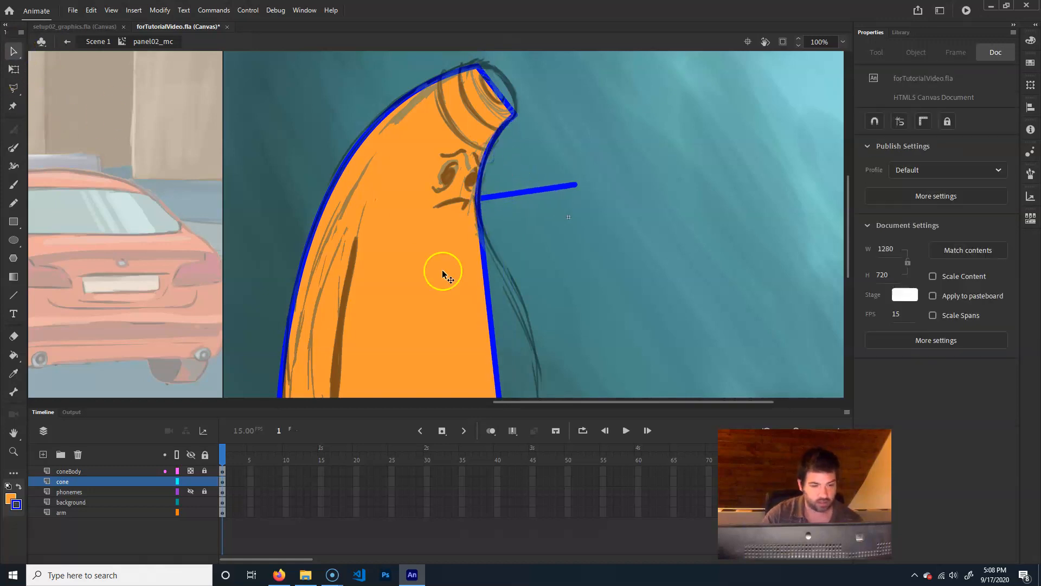
# Curve the lower right edge outward to match the sketched belly, then delete the helper line.
pyautogui.moveTo(491, 333); pyautogui.dragTo(542, 391)
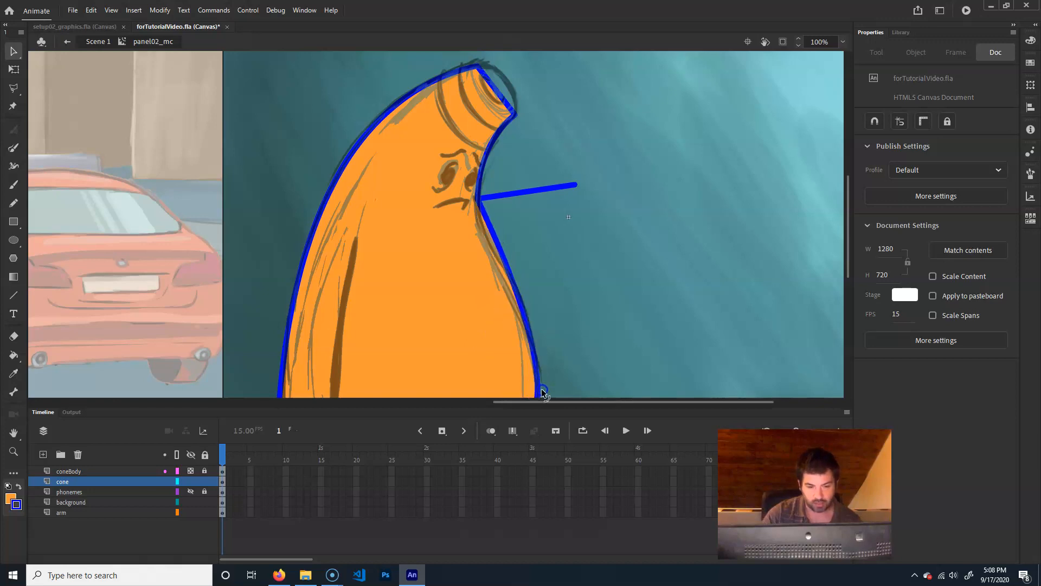
pyautogui.moveTo(617, 325); pyautogui.dragTo(616, 289)
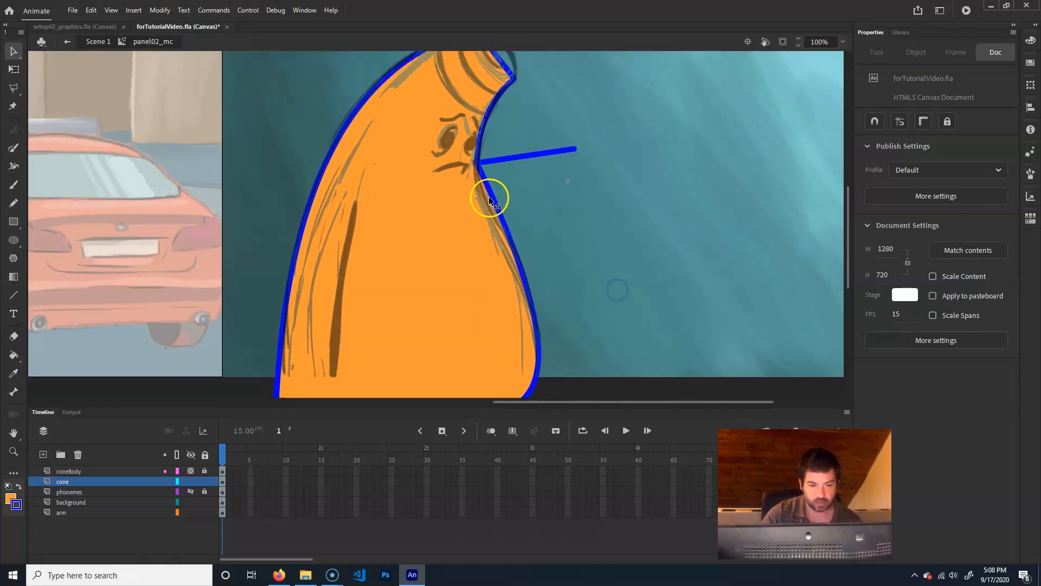
pyautogui.moveTo(497, 219)
pyautogui.mouseDown()
pyautogui.moveTo(493, 228)
pyautogui.moveTo(500, 224)
pyautogui.mouseUp()
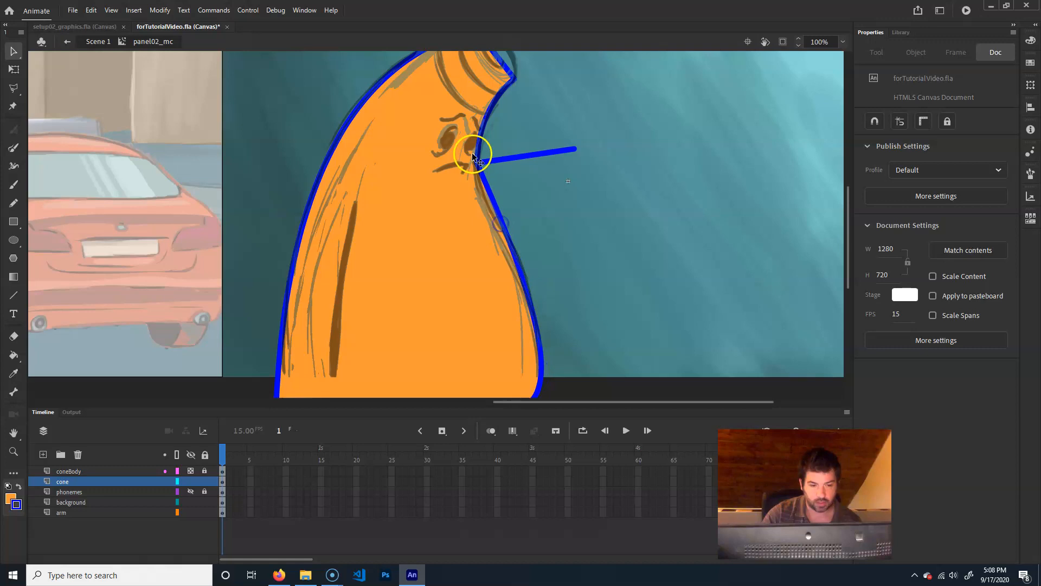
pyautogui.moveTo(541, 288)
pyautogui.mouseDown()
pyautogui.moveTo(534, 324)
pyautogui.moveTo(530, 298)
pyautogui.mouseUp()
pyautogui.click(561, 321)
pyautogui.click(579, 251)
pyautogui.click(535, 313)
pyautogui.click(515, 176)
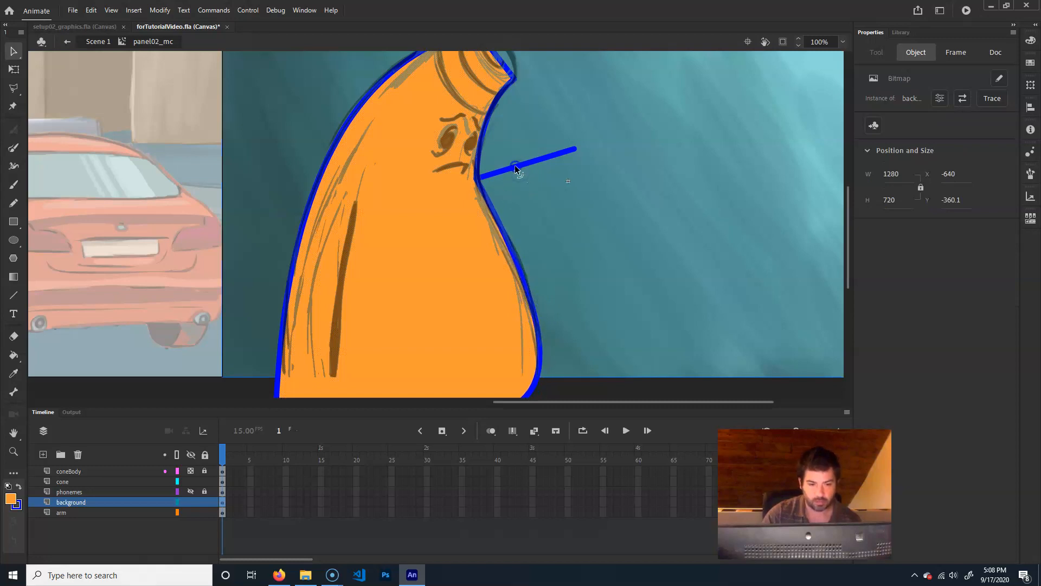
pyautogui.click(515, 165)
pyautogui.press('Delete')
# Round the slanted edge at the cone's tip outward to match the sketch.
pyautogui.moveTo(477, 148); pyautogui.dragTo(509, 324)
pyautogui.click(529, 237)
pyautogui.moveTo(530, 235); pyautogui.dragTo(540, 224)
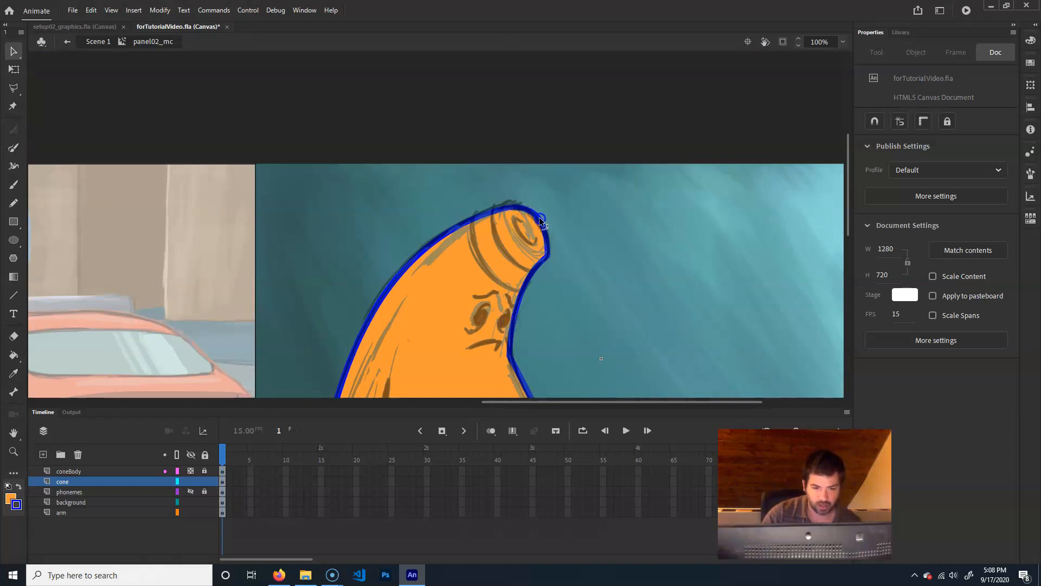
pyautogui.moveTo(583, 318); pyautogui.dragTo(561, 234)
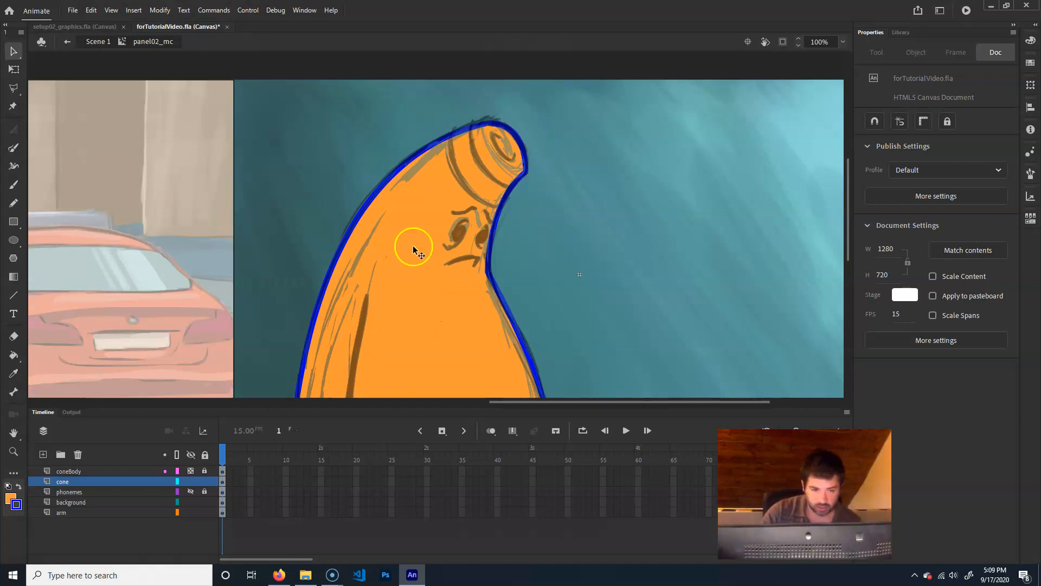
# Draw two diagonal lines across the cone's tip and curve them along the sketched bands.
pyautogui.click(17, 295)
pyautogui.moveTo(465, 119); pyautogui.dragTo(530, 216)
pyautogui.moveTo(438, 123); pyautogui.dragTo(521, 243)
pyautogui.press('v')
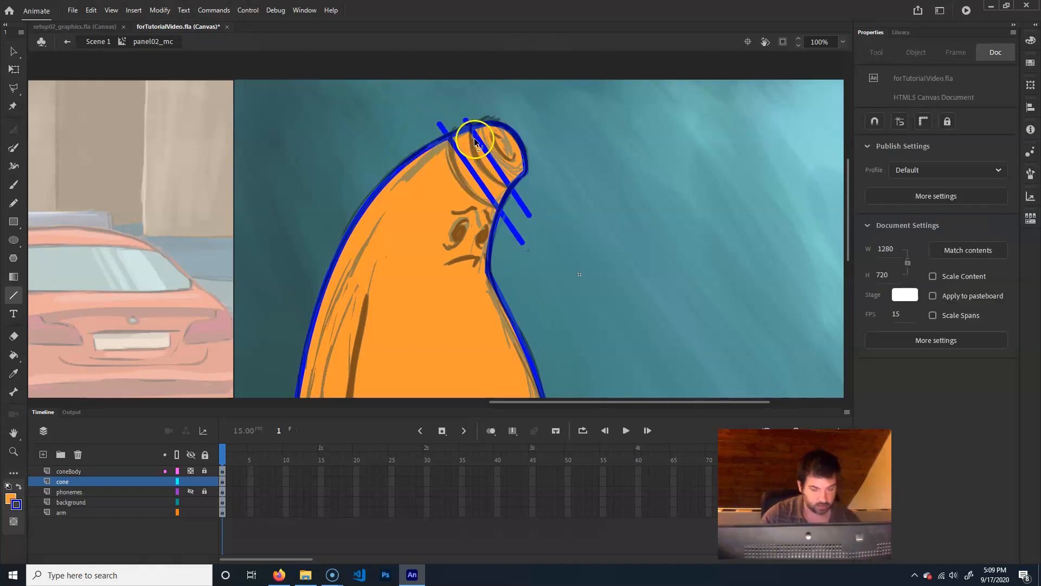
pyautogui.click(469, 174)
pyautogui.click(474, 183)
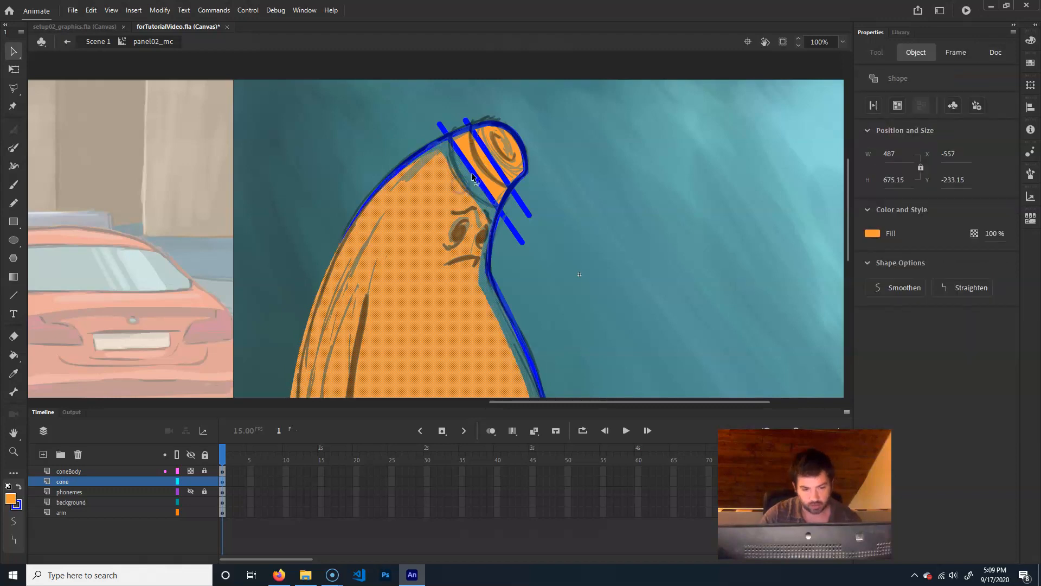
pyautogui.click(593, 135)
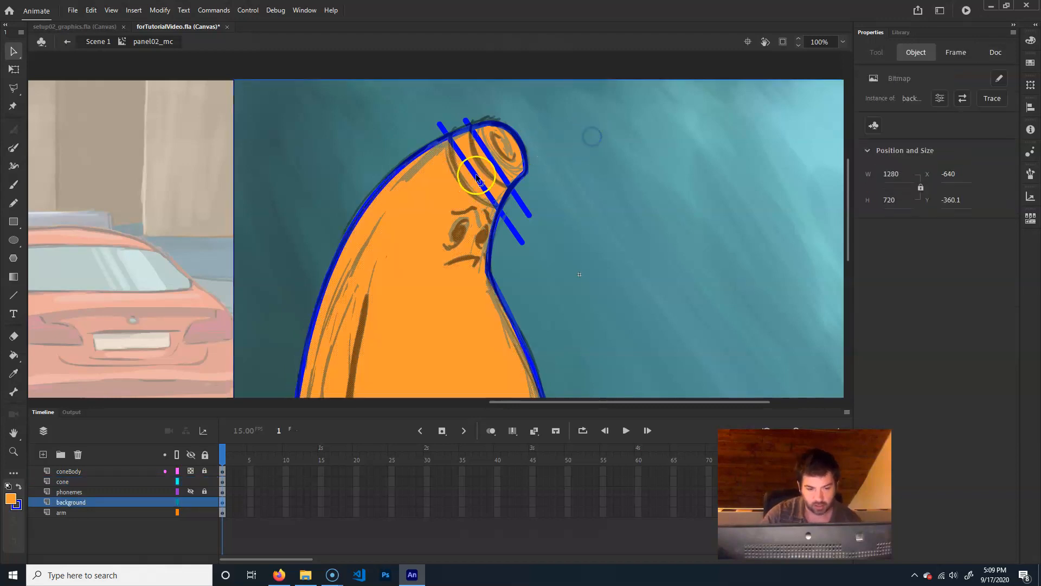
pyautogui.moveTo(490, 156); pyautogui.dragTo(481, 167)
# Delete the ends of the two band lines that stick out beyond the cone's outline.
pyautogui.click(527, 210)
pyautogui.press('Delete')
pyautogui.click(522, 254)
pyautogui.click(522, 242)
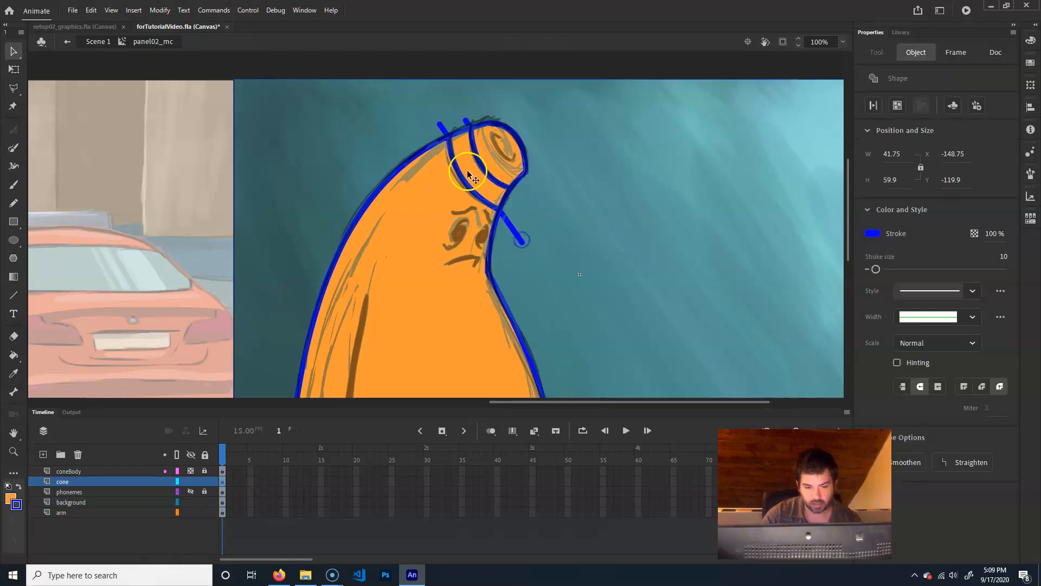
pyautogui.press('Delete')
pyautogui.click(464, 120)
pyautogui.press('Delete')
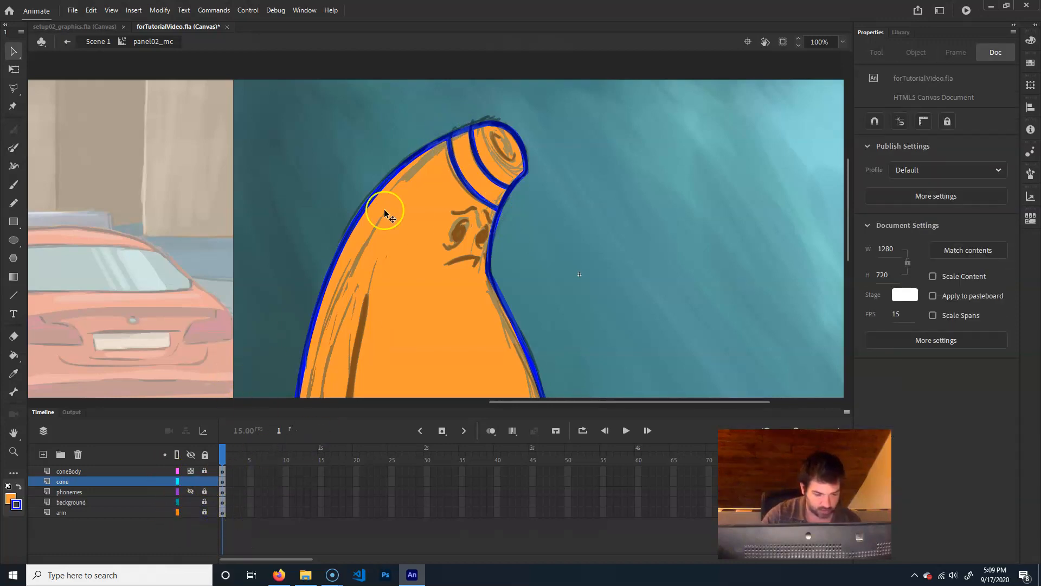
# Draw straight dividing lines across the cone's tip and bands and down the left part of the body.
pyautogui.moveTo(535, 302); pyautogui.dragTo(587, 274)
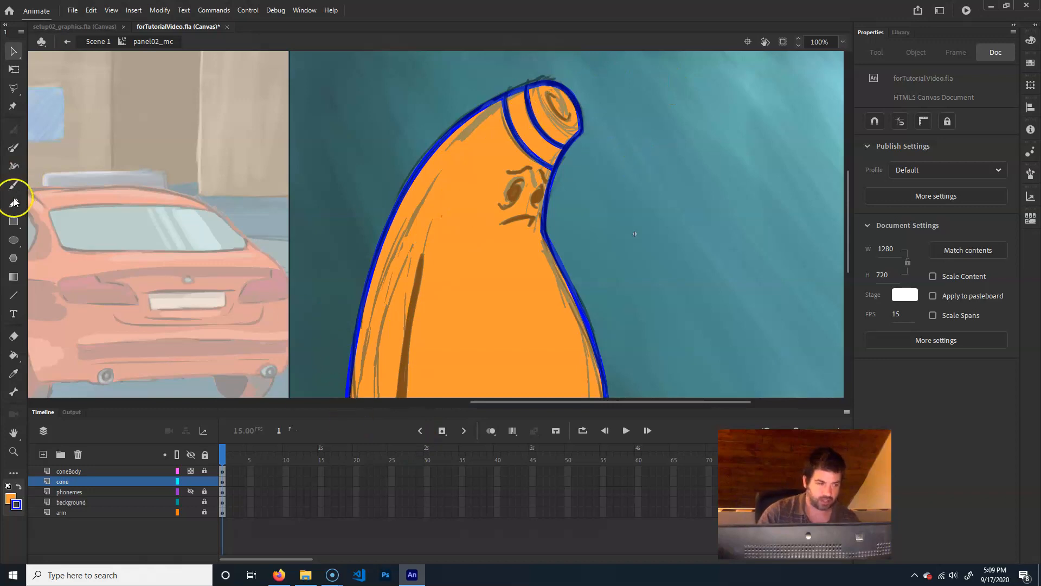
pyautogui.click(14, 295)
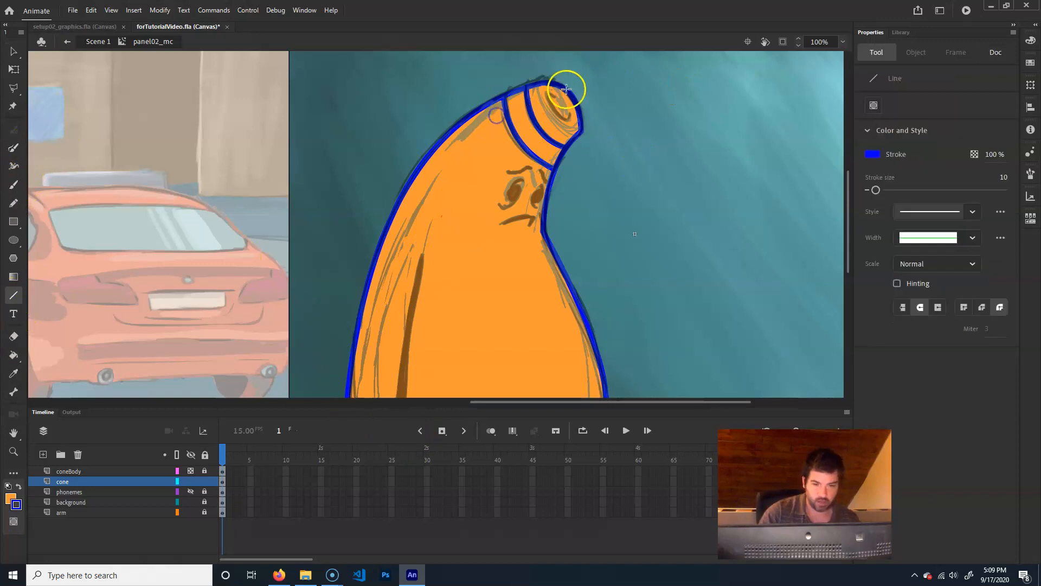
pyautogui.moveTo(568, 93); pyautogui.dragTo(588, 144)
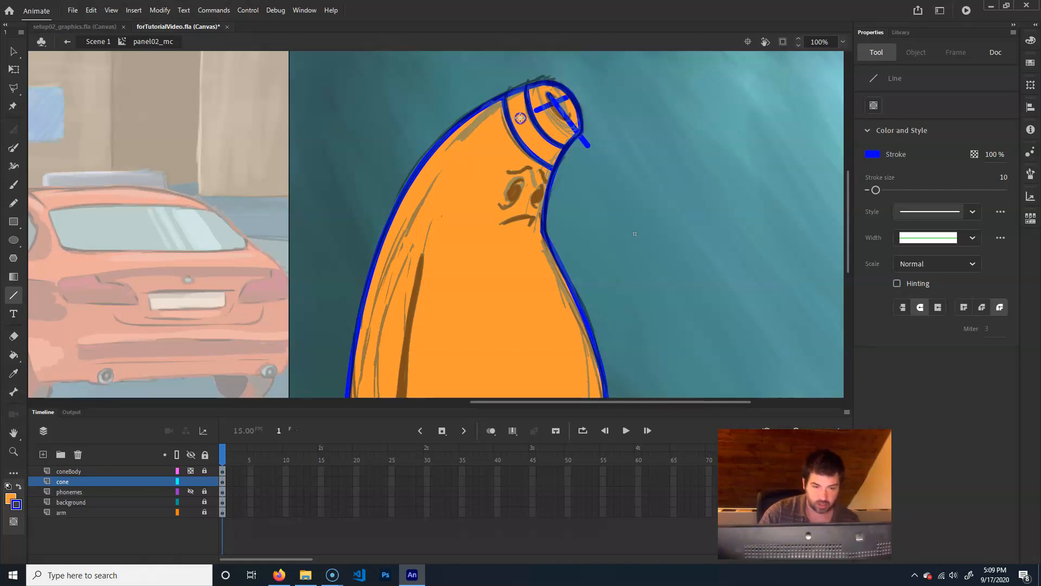
pyautogui.moveTo(483, 125); pyautogui.dragTo(413, 262)
pyautogui.moveTo(407, 300)
pyautogui.mouseDown()
pyautogui.moveTo(384, 484)
pyautogui.moveTo(417, 309)
pyautogui.mouseUp()
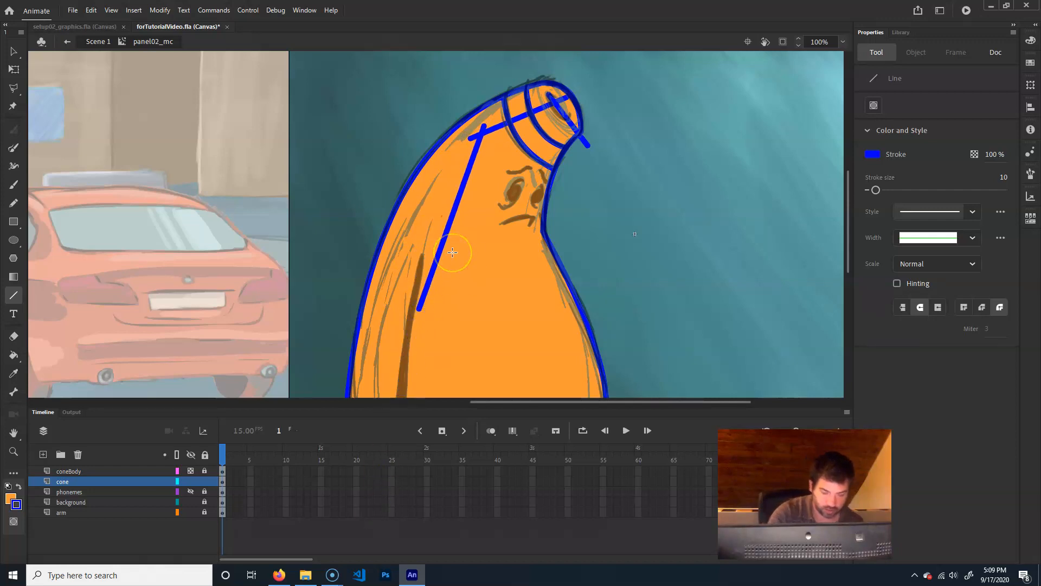
# Extend the body's dividing line past the base, curve it parallel to the left edge and join it to the line crossing the bands.
pyautogui.moveTo(469, 249); pyautogui.dragTo(485, 174)
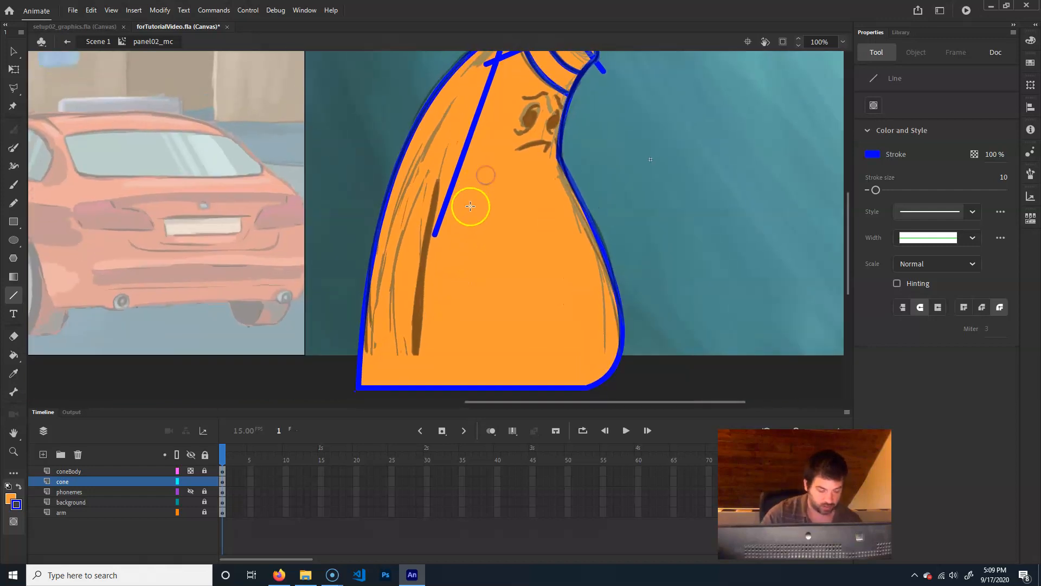
pyautogui.press('v')
pyautogui.moveTo(436, 233); pyautogui.dragTo(386, 411)
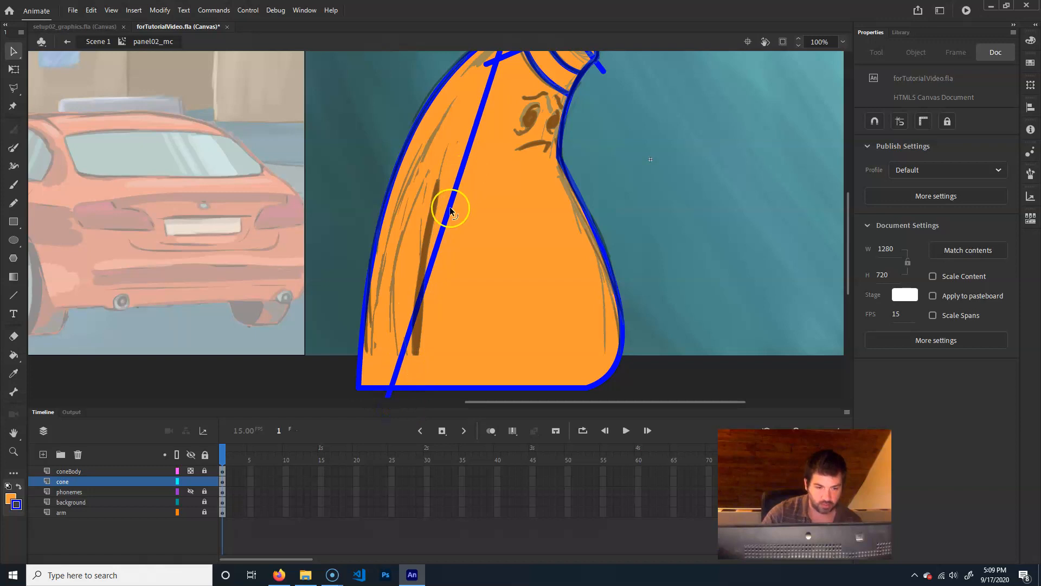
pyautogui.moveTo(433, 198); pyautogui.dragTo(416, 187)
pyautogui.moveTo(511, 134); pyautogui.dragTo(468, 255)
pyautogui.moveTo(456, 183)
pyautogui.mouseDown()
pyautogui.moveTo(443, 196)
pyautogui.moveTo(471, 187)
pyautogui.mouseUp()
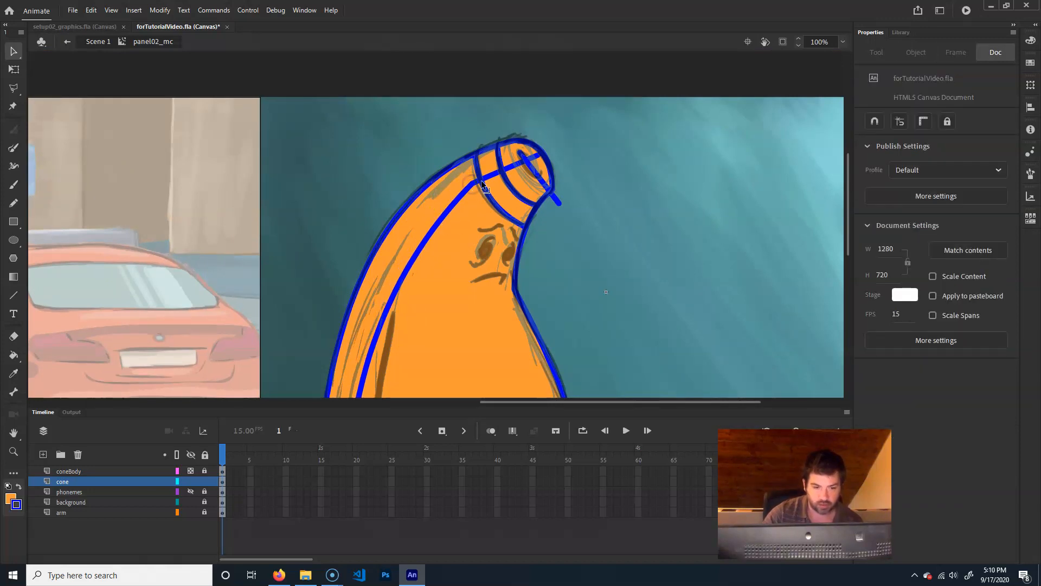
# Curve the dividing lines around the cone's tip and delete their leftover ends.
pyautogui.moveTo(493, 173); pyautogui.dragTo(516, 168)
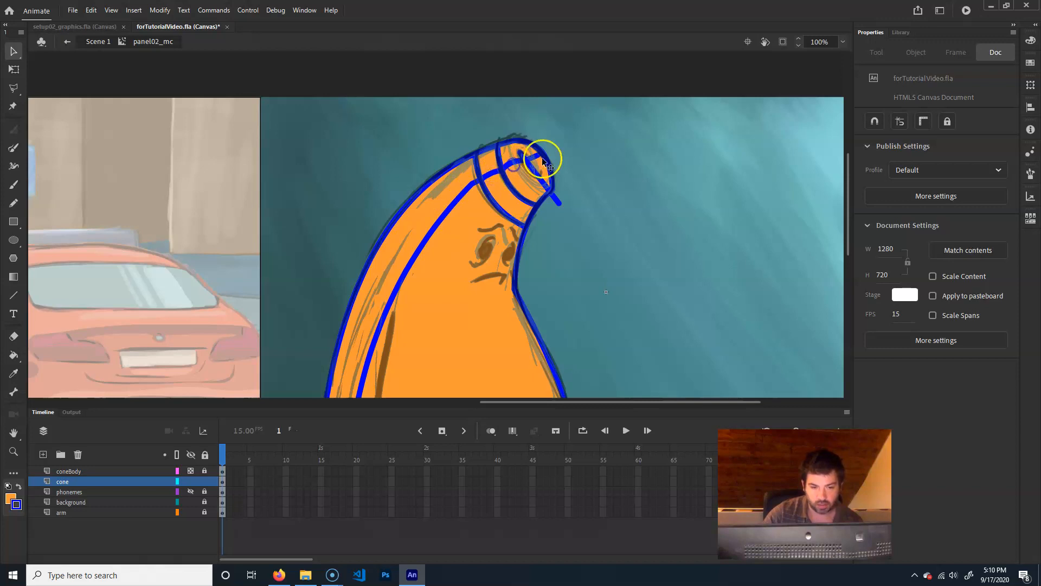
pyautogui.click(537, 156)
pyautogui.press('Delete')
pyautogui.moveTo(520, 154); pyautogui.dragTo(535, 176)
pyautogui.click(558, 200)
pyautogui.press('Delete')
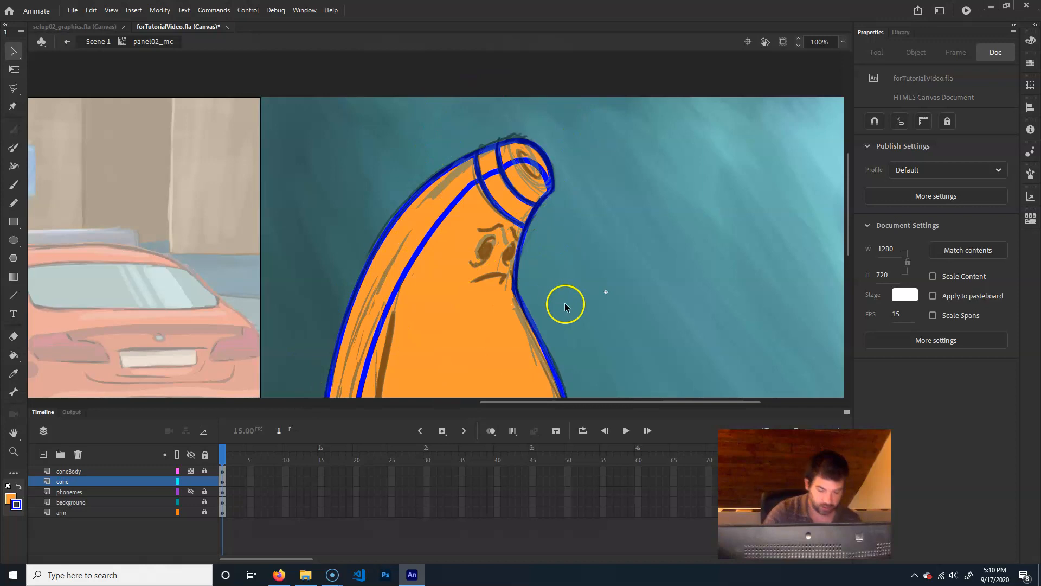
# Activate the Paint Bucket tool, show the colour settings and change the stroke colour type to a radial gradient.
pyautogui.hotkey('ctrl', '-')
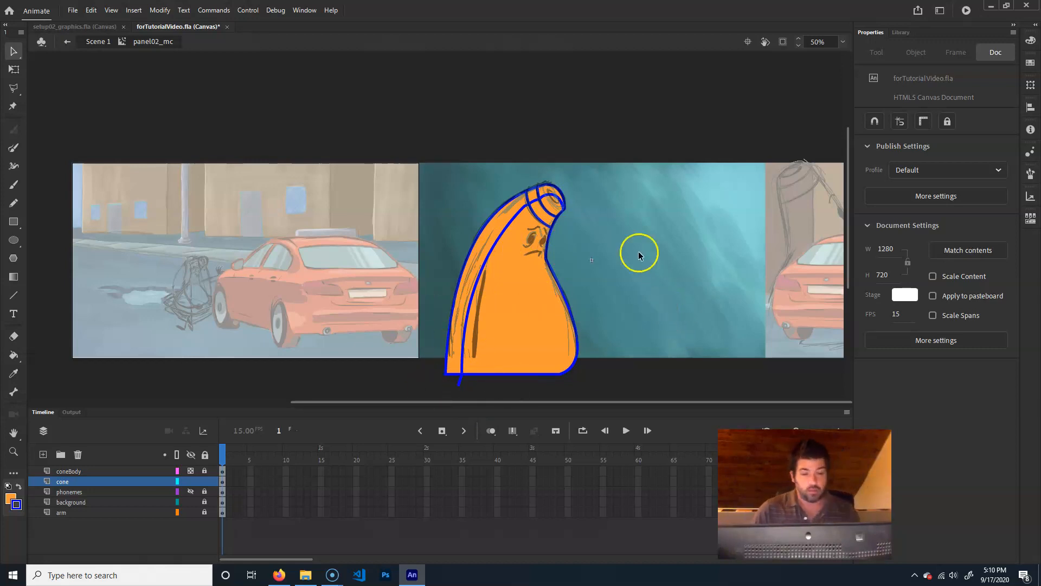
pyautogui.click(13, 355)
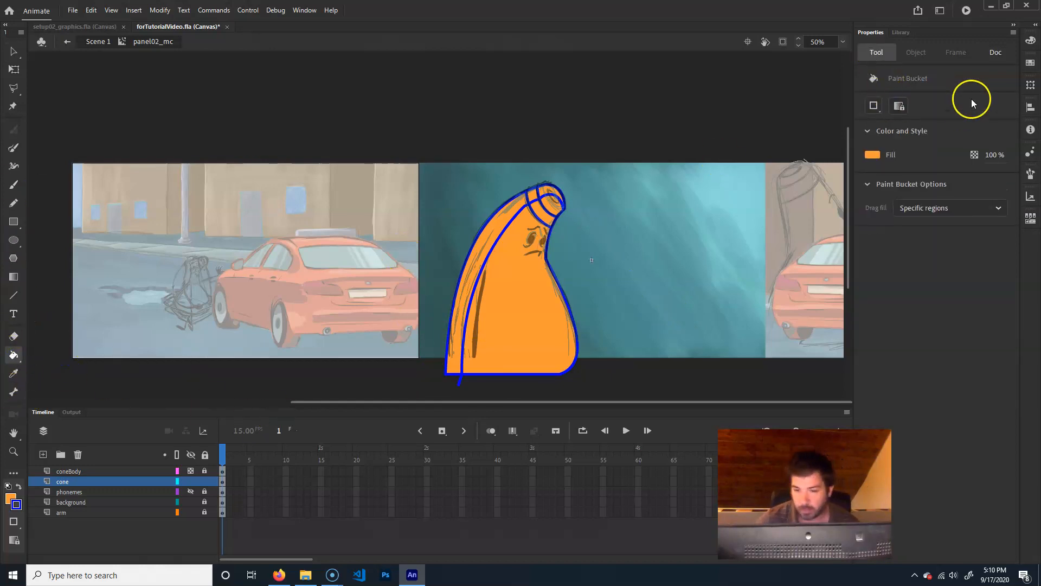
pyautogui.click(1029, 40)
pyautogui.moveTo(808, 34)
pyautogui.mouseDown()
pyautogui.moveTo(786, 169)
pyautogui.moveTo(924, 18)
pyautogui.moveTo(870, 344)
pyautogui.moveTo(848, 342)
pyautogui.moveTo(857, 356)
pyautogui.moveTo(892, 336)
pyautogui.moveTo(835, 332)
pyautogui.moveTo(852, 335)
pyautogui.moveTo(850, 214)
pyautogui.mouseUp()
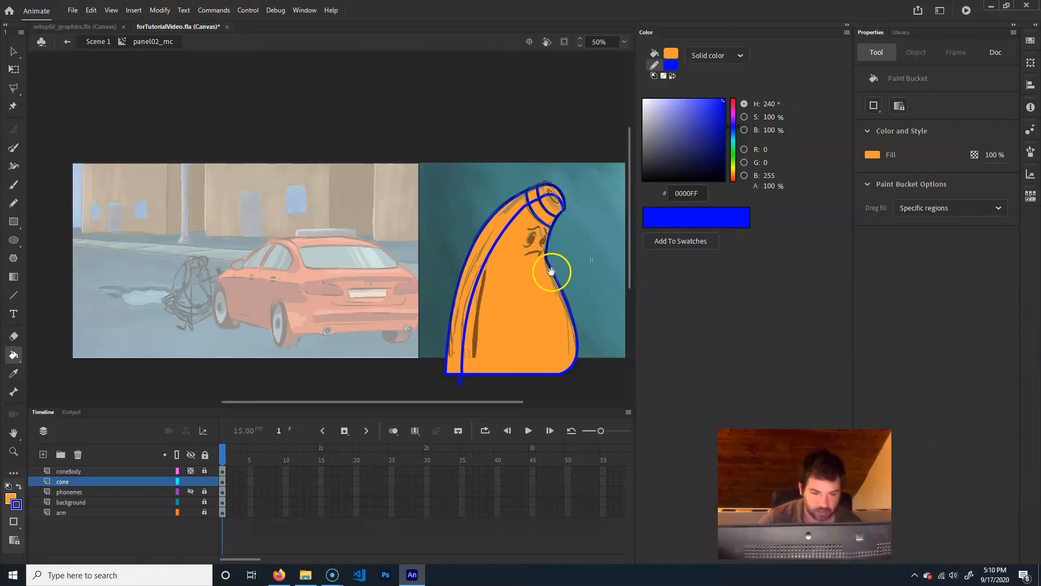
pyautogui.moveTo(551, 270); pyautogui.dragTo(342, 278)
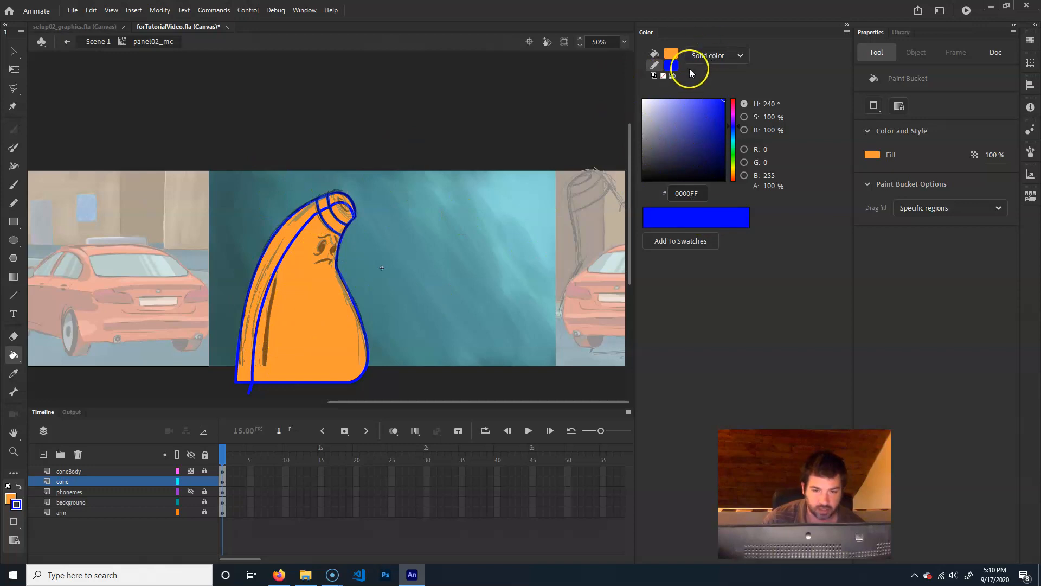
pyautogui.click(726, 57)
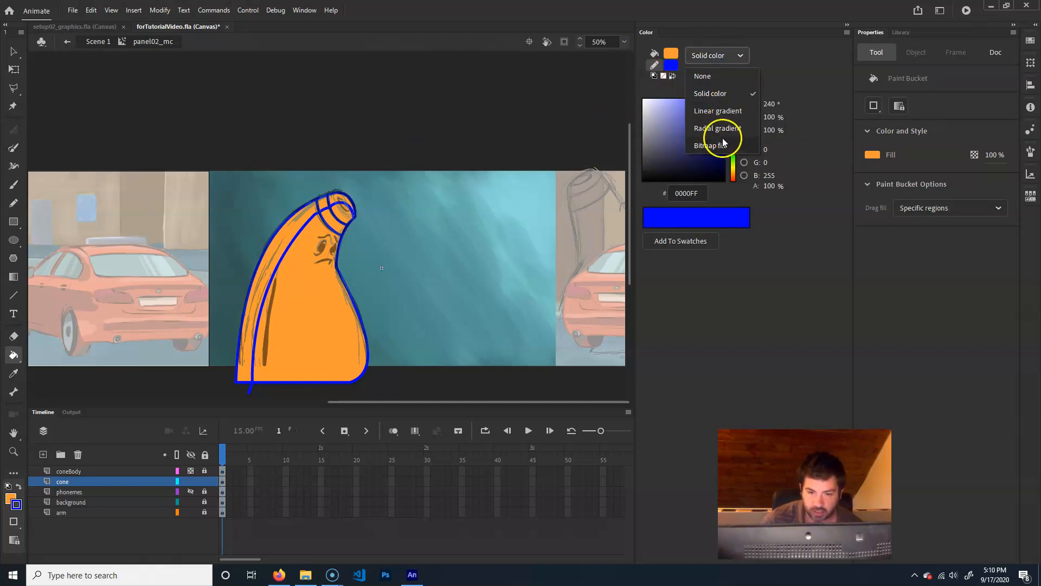
pyautogui.click(721, 135)
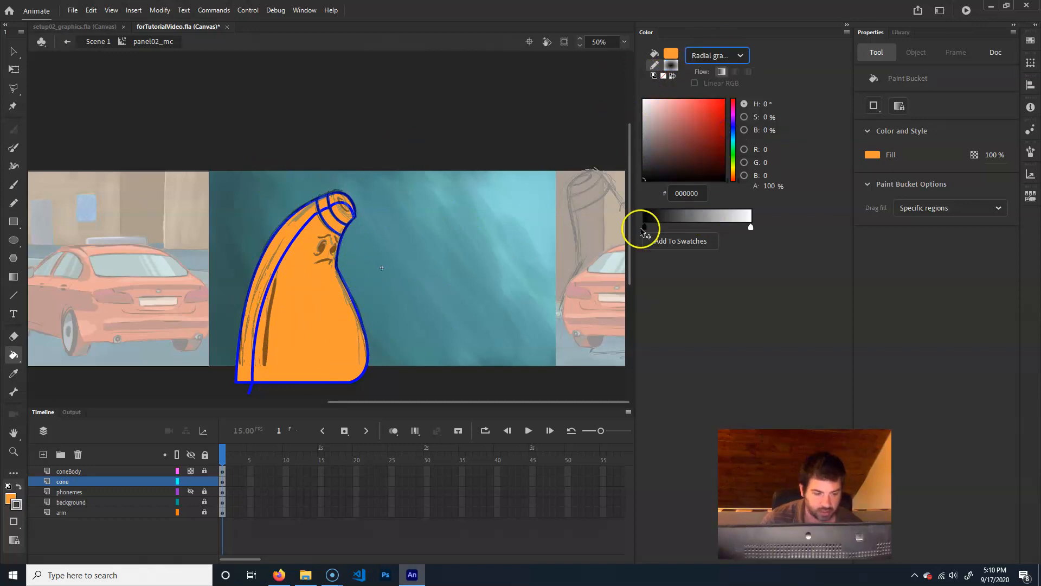
# Copy the orange fill's hex code FF9933 and apply it to the gradient's black colour stop.
pyautogui.click(671, 54)
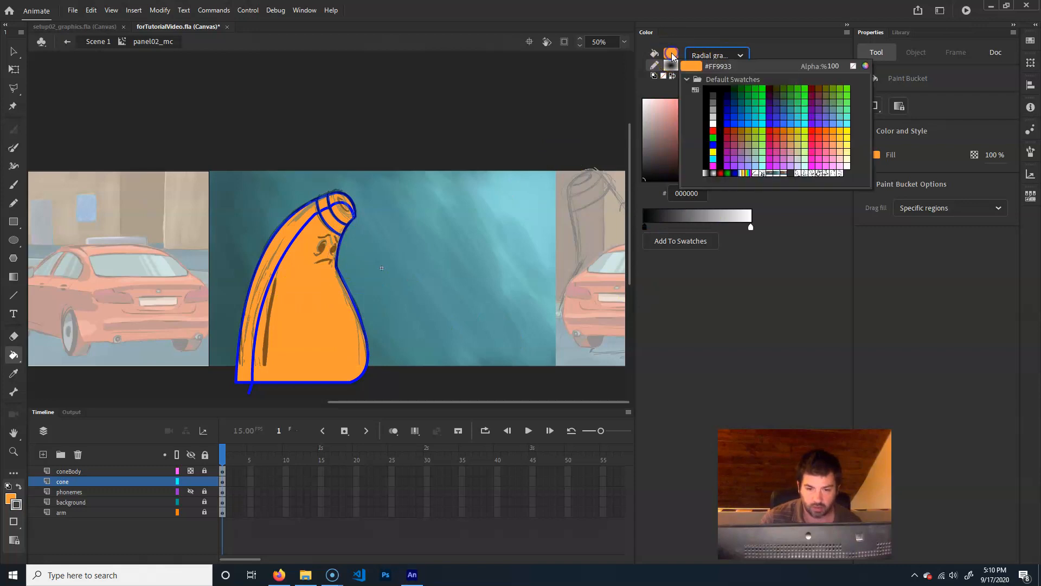
pyautogui.click(724, 66)
pyautogui.hotkey('ctrl', 'c')
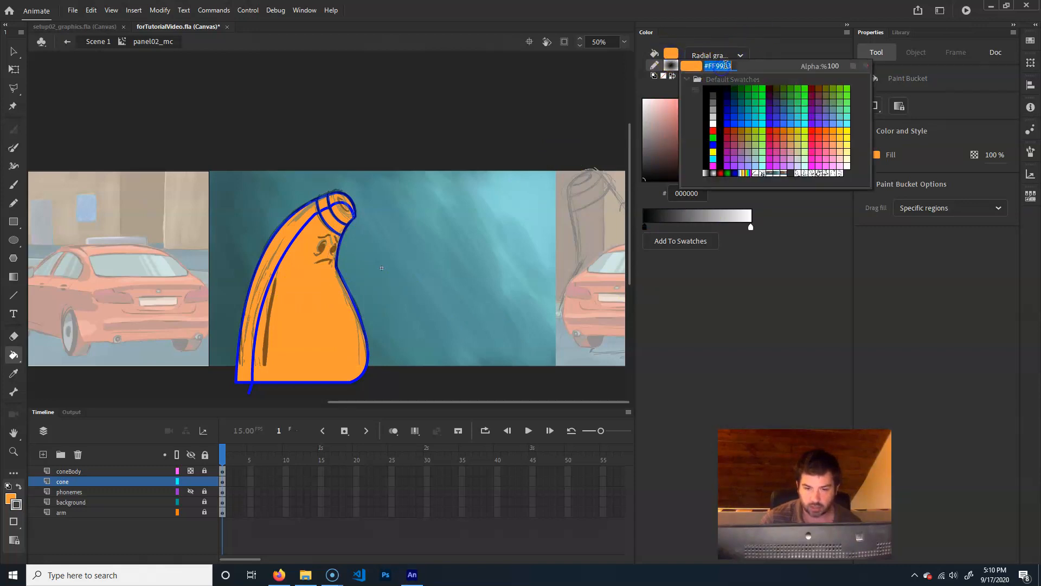
pyautogui.click(770, 28)
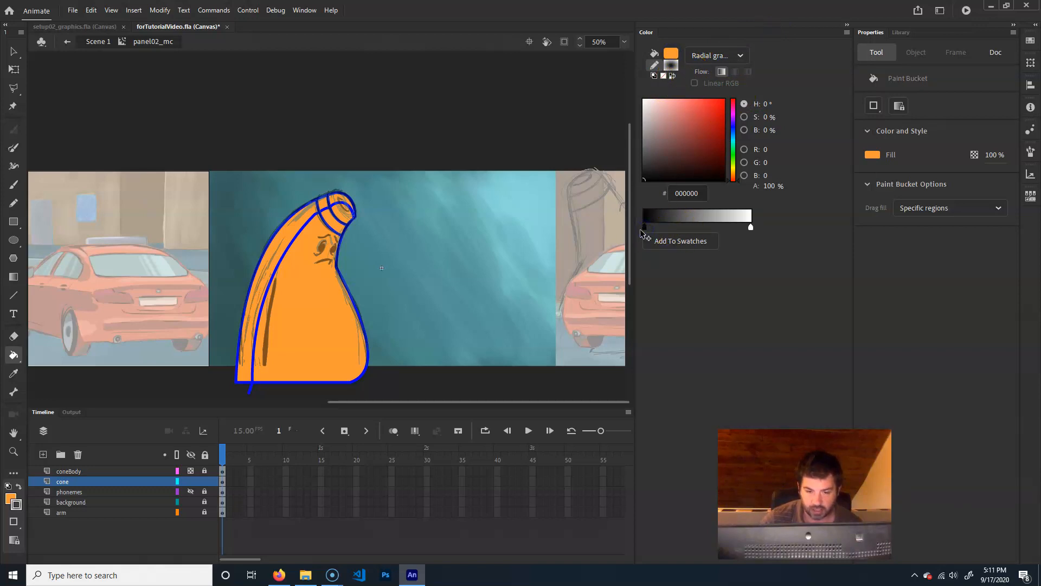
pyautogui.click(697, 194)
pyautogui.hotkey('ctrl', 'v')
pyautogui.press('Return')
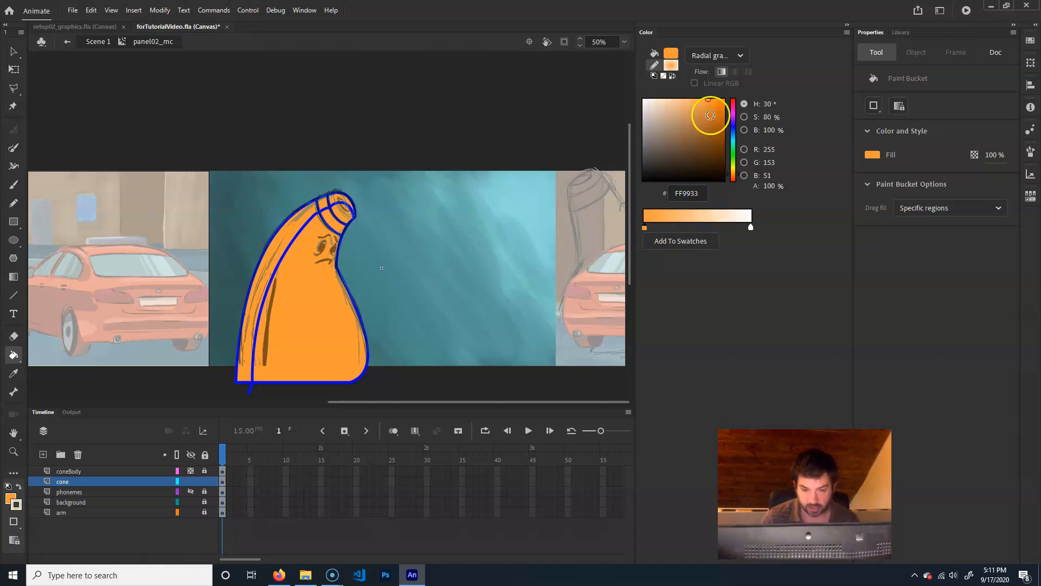
# Change the gradient's white stop to light orange E9A561, swap the gradient into the fill colour and fill the cone's large front area.
pyautogui.click(750, 228)
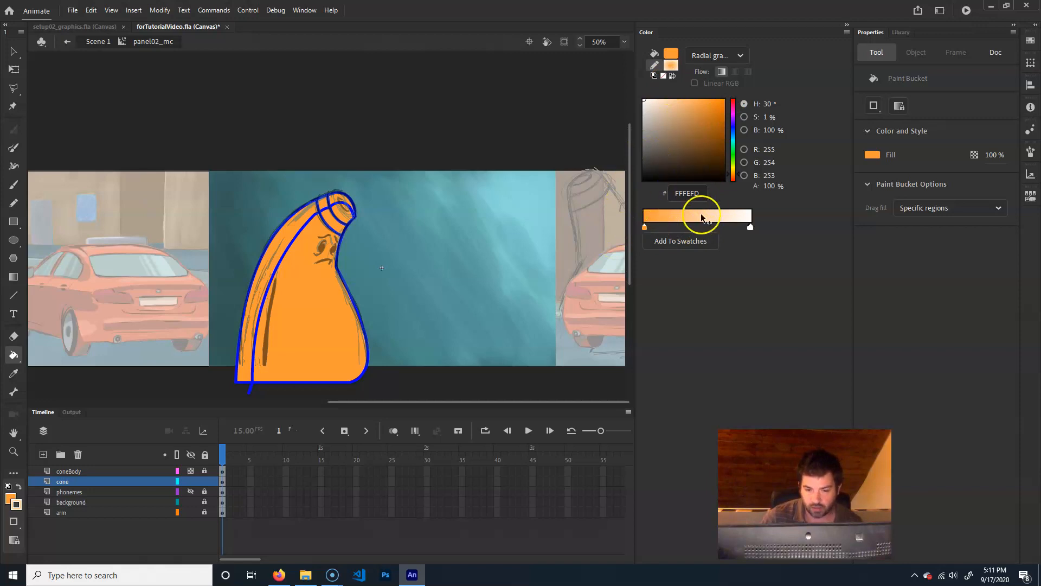
pyautogui.click(685, 103)
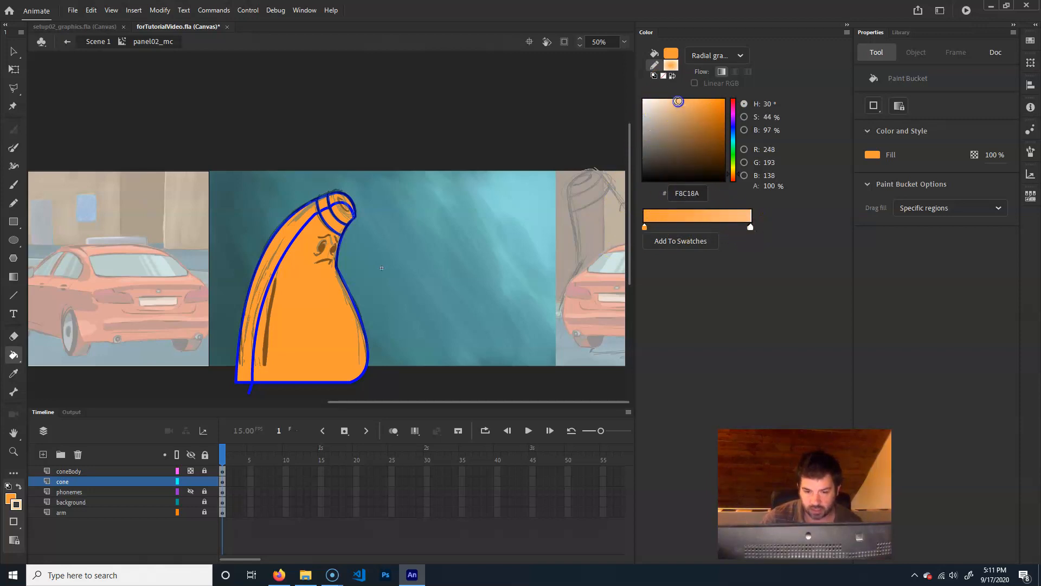
pyautogui.moveTo(675, 102); pyautogui.dragTo(694, 108)
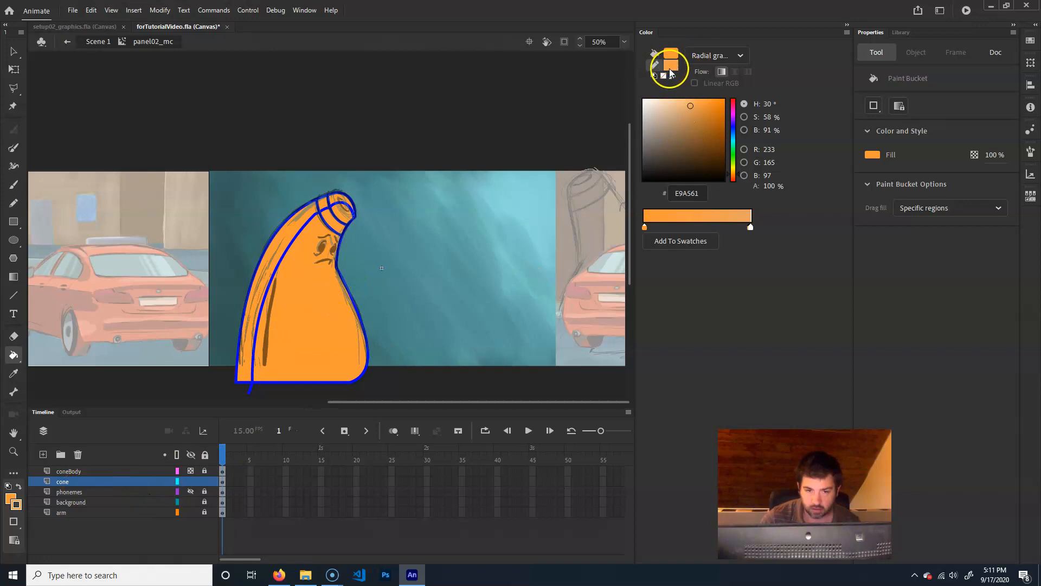
pyautogui.click(17, 493)
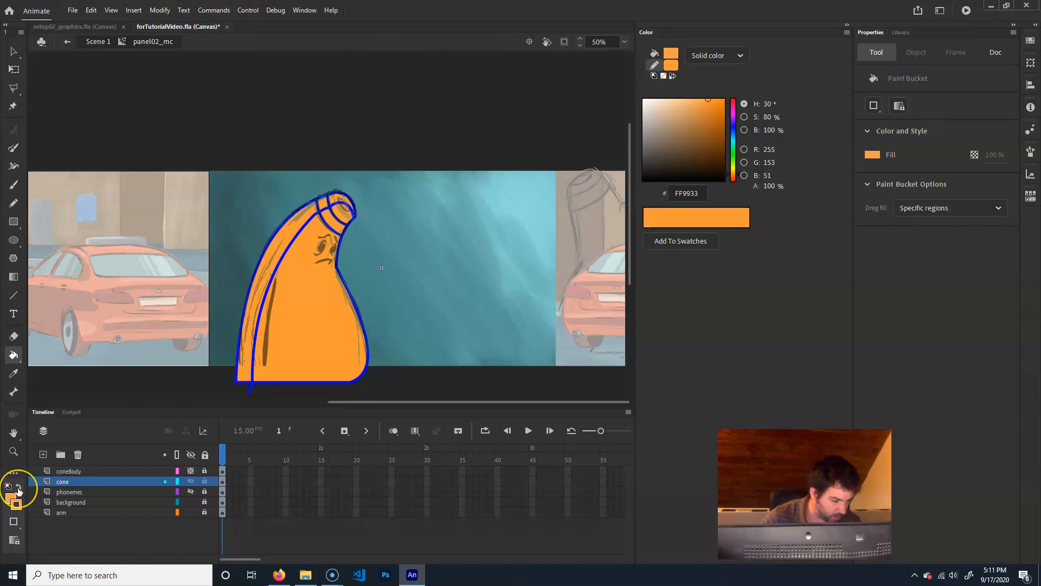
pyautogui.click(266, 379)
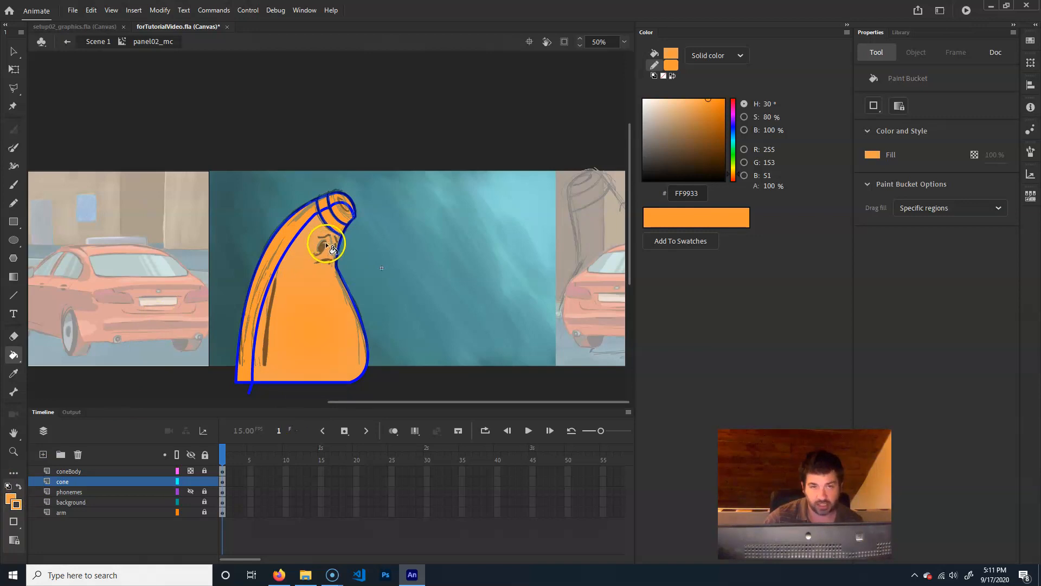
# Make the gradient on the cone's front area the current fill by sampling it with the Eyedropper.
pyautogui.click(728, 221)
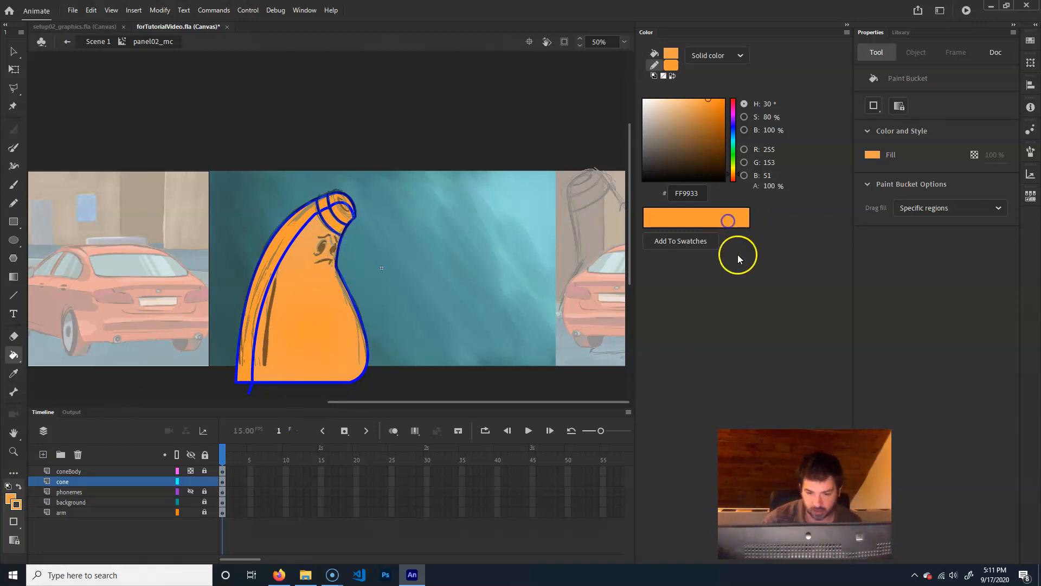
pyautogui.click(671, 54)
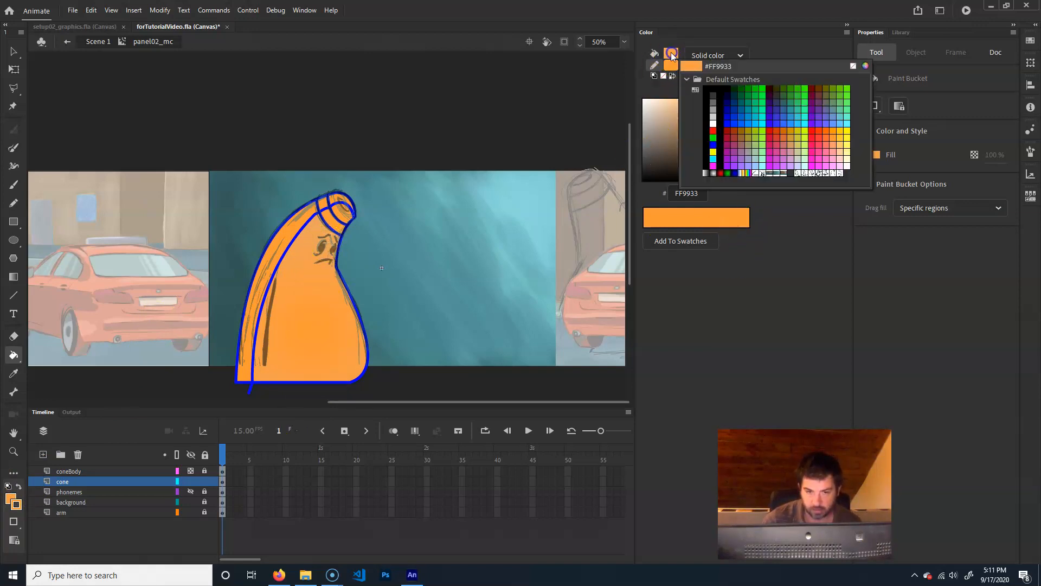
pyautogui.click(765, 53)
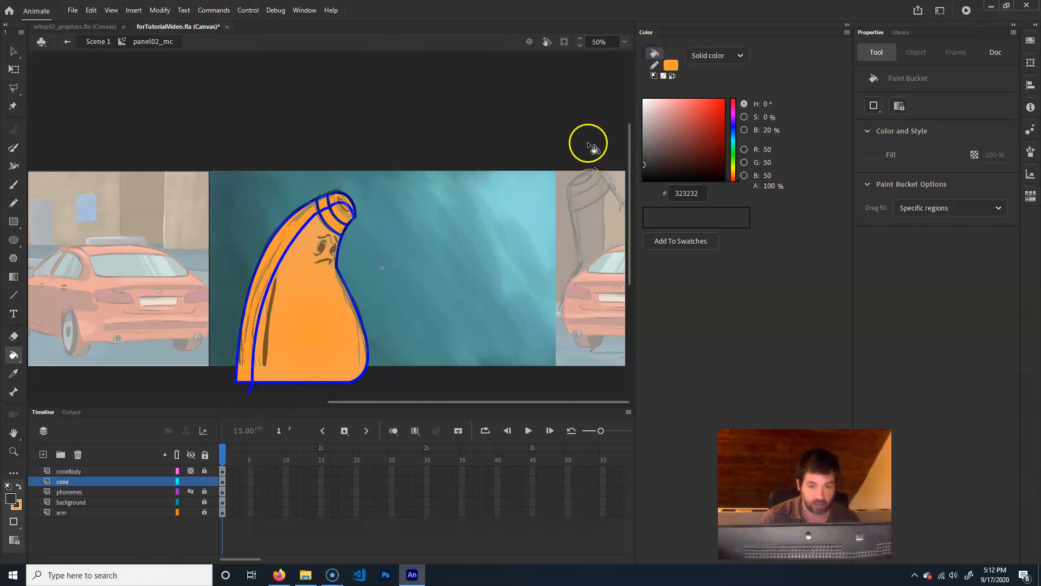
pyautogui.click(297, 324)
pyautogui.press('i')
pyautogui.click(313, 305)
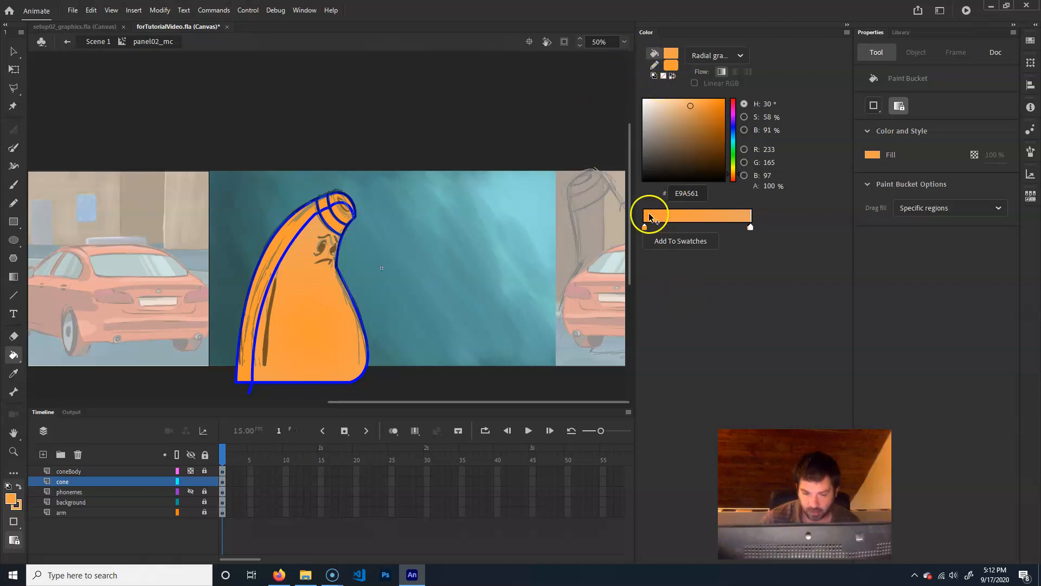
# Rearrange the fill gradient so the orange FF9933 stop sits at the outer end and a white stop at the centre.
pyautogui.click(750, 226)
pyautogui.moveTo(724, 233); pyautogui.dragTo(741, 266)
pyautogui.moveTo(752, 227); pyautogui.dragTo(619, 230)
pyautogui.moveTo(707, 228); pyautogui.dragTo(751, 227)
pyautogui.click(645, 228)
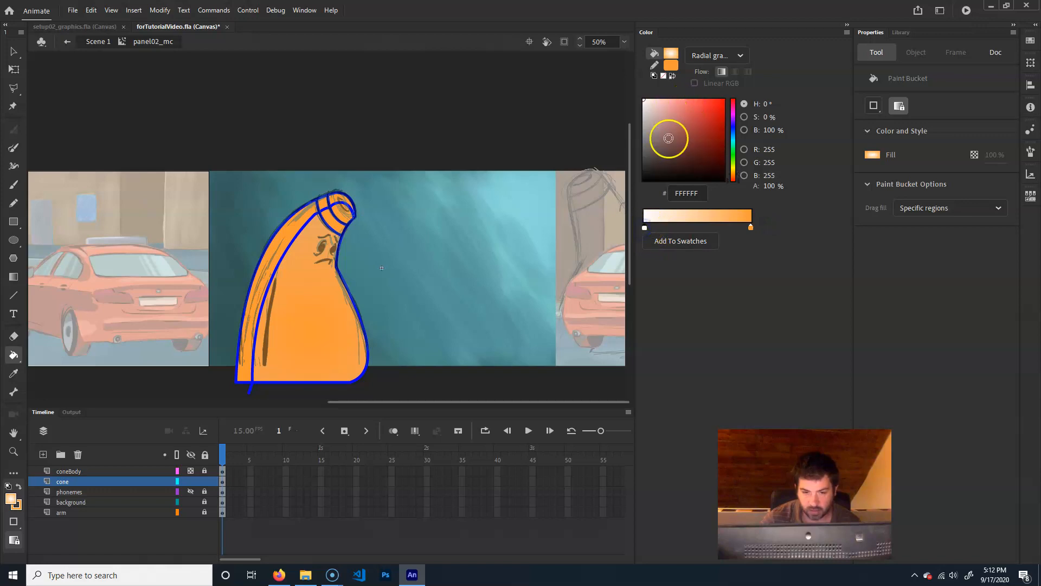
# Recolour the gradient's white centre stop to light orange ECBF93.
pyautogui.click(691, 194)
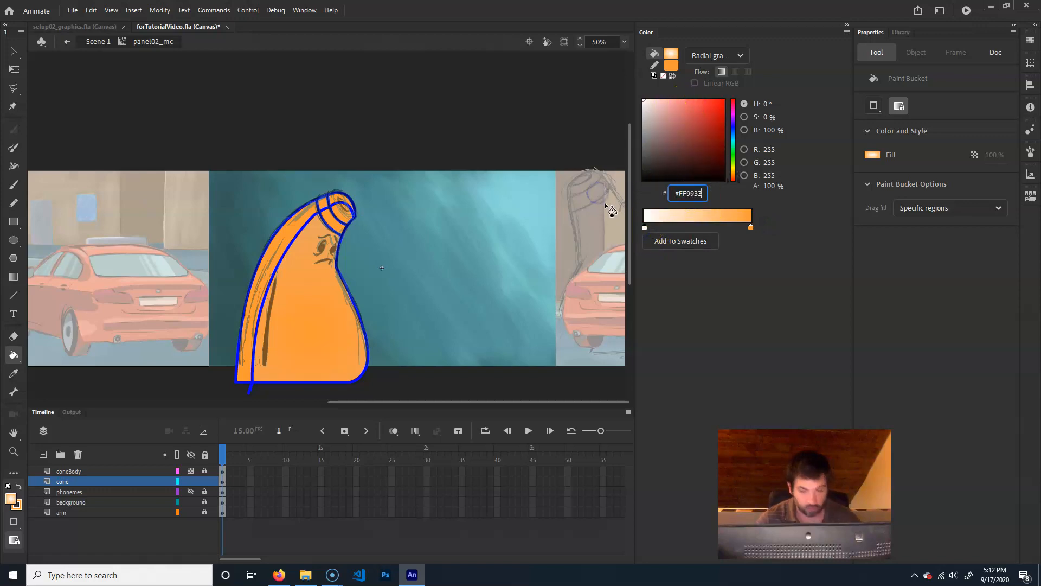
pyautogui.press('Return')
pyautogui.click(680, 107)
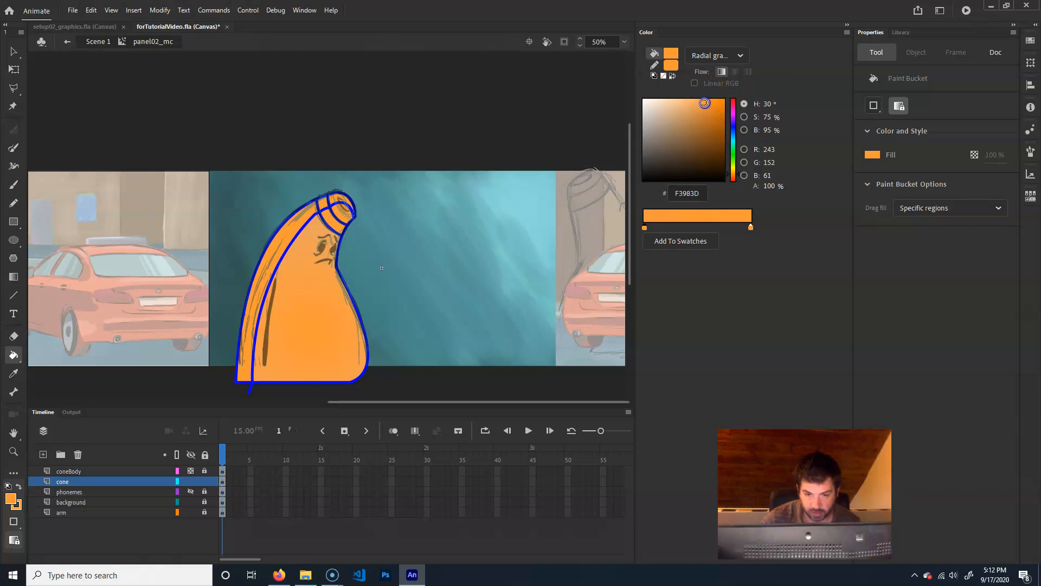
pyautogui.moveTo(681, 105); pyautogui.dragTo(674, 104)
pyautogui.click(673, 228)
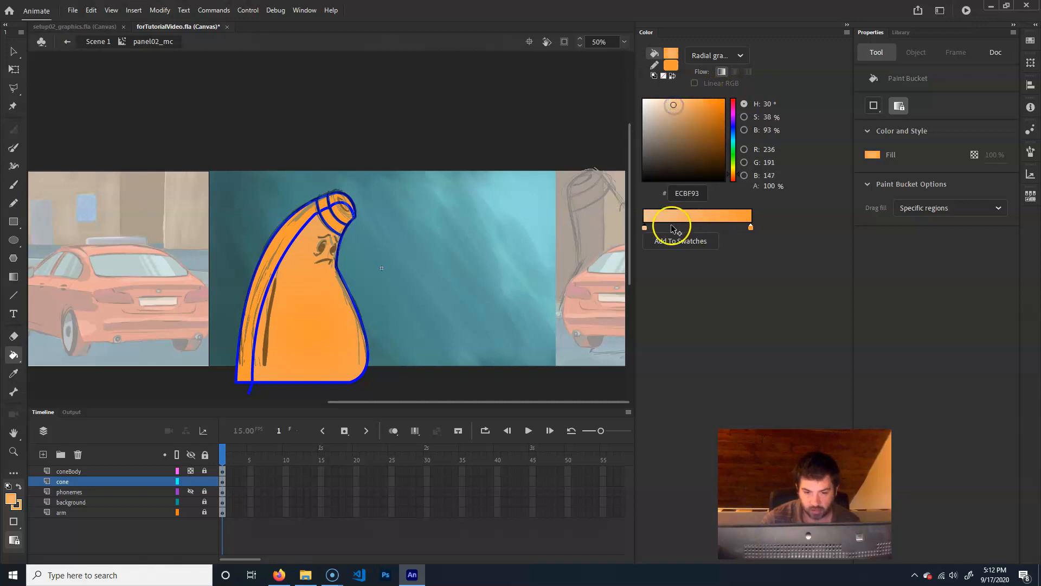
# Fill the cone's large front area and its tip with the radial gradient.
pyautogui.click(316, 331)
pyautogui.click(315, 330)
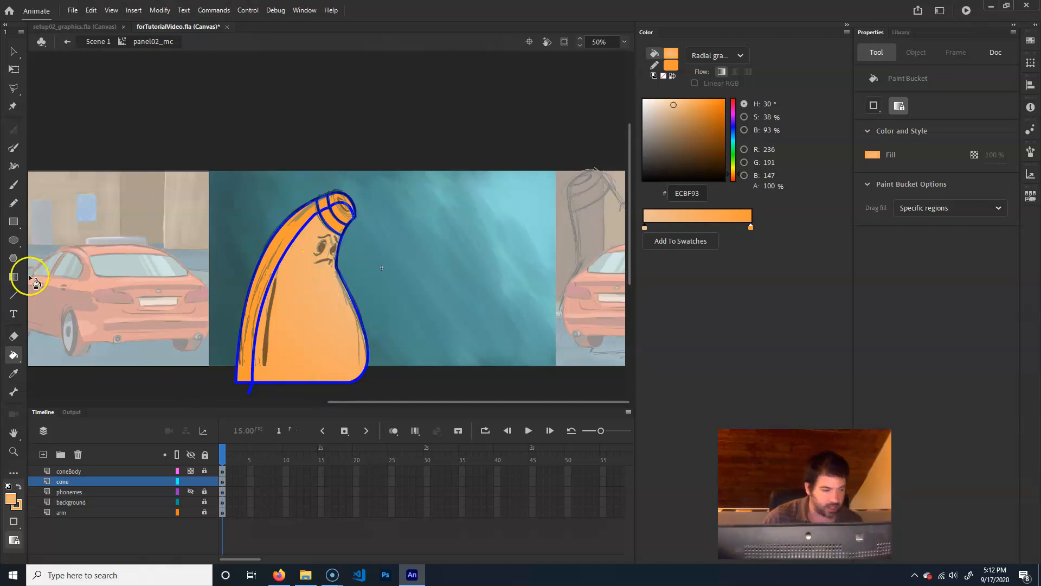
pyautogui.click(345, 215)
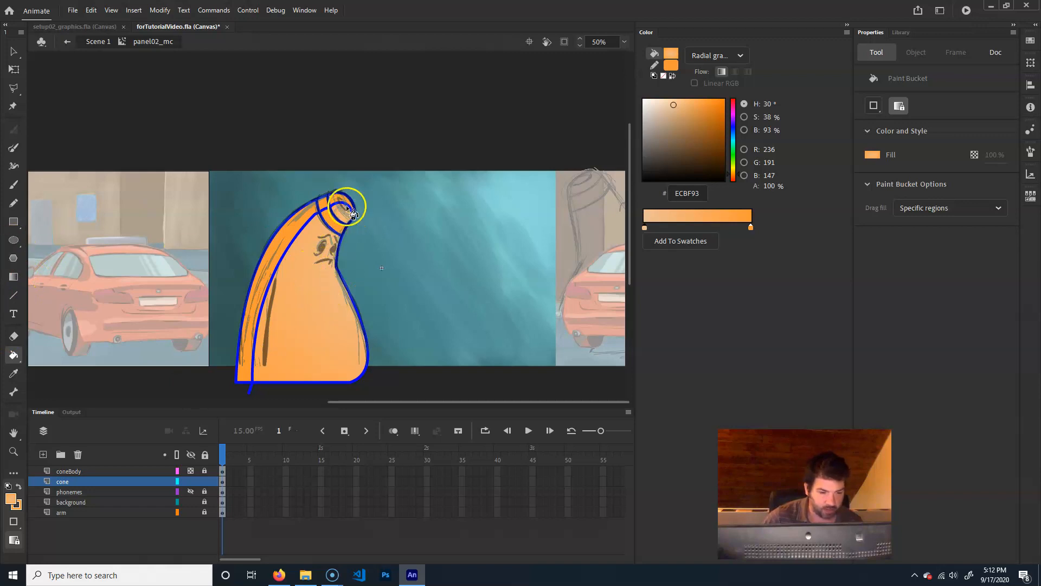
# Activate the Gradient Transform tool and look through the palette of additional drag-and-drop tools.
pyautogui.click(13, 276)
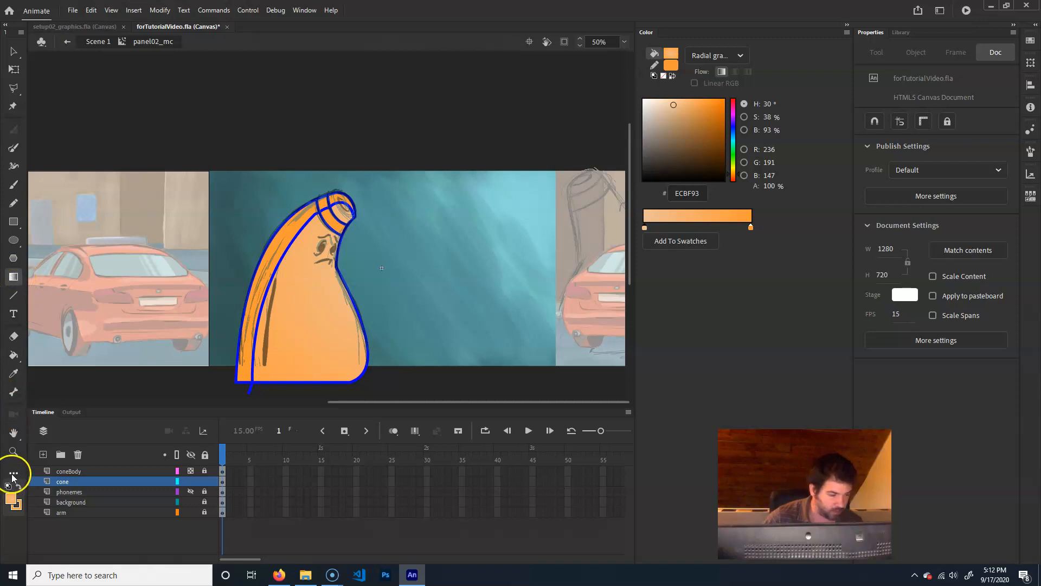
pyautogui.click(13, 474)
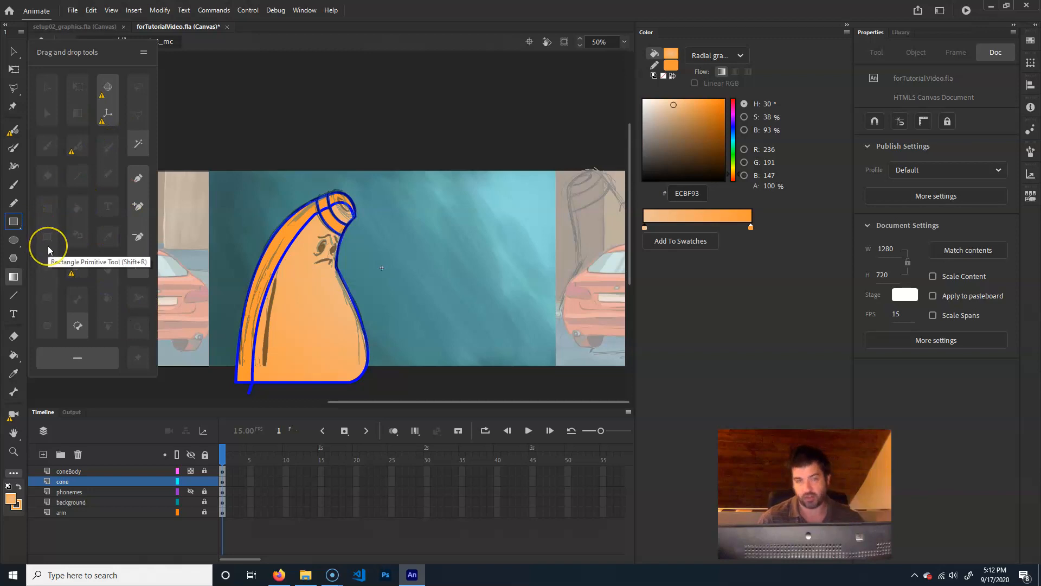
pyautogui.moveTo(47, 246)
pyautogui.mouseDown()
pyautogui.moveTo(135, 77)
pyautogui.moveTo(65, 156)
pyautogui.mouseUp()
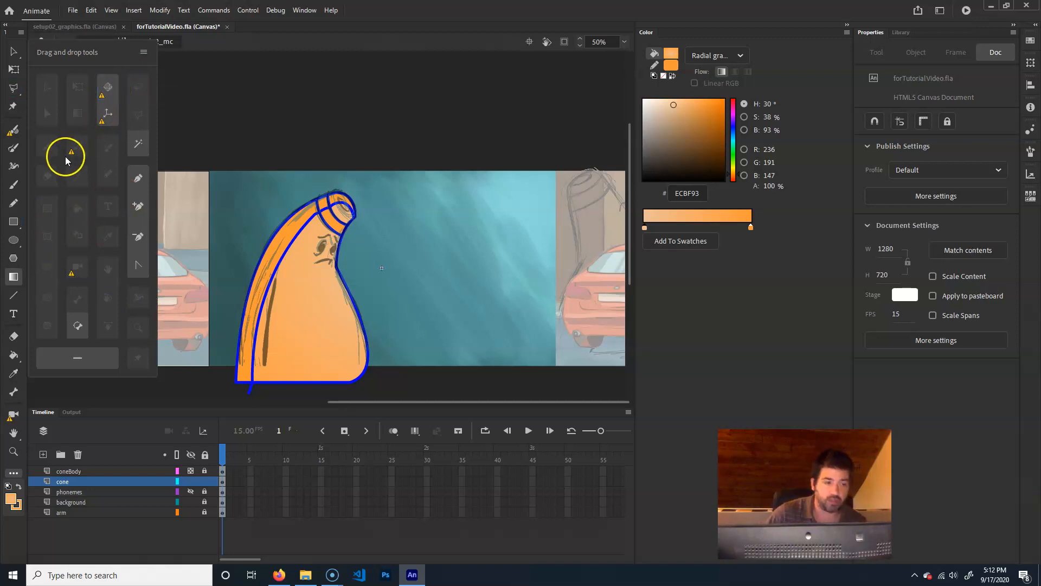
pyautogui.moveTo(84, 238); pyautogui.dragTo(87, 355)
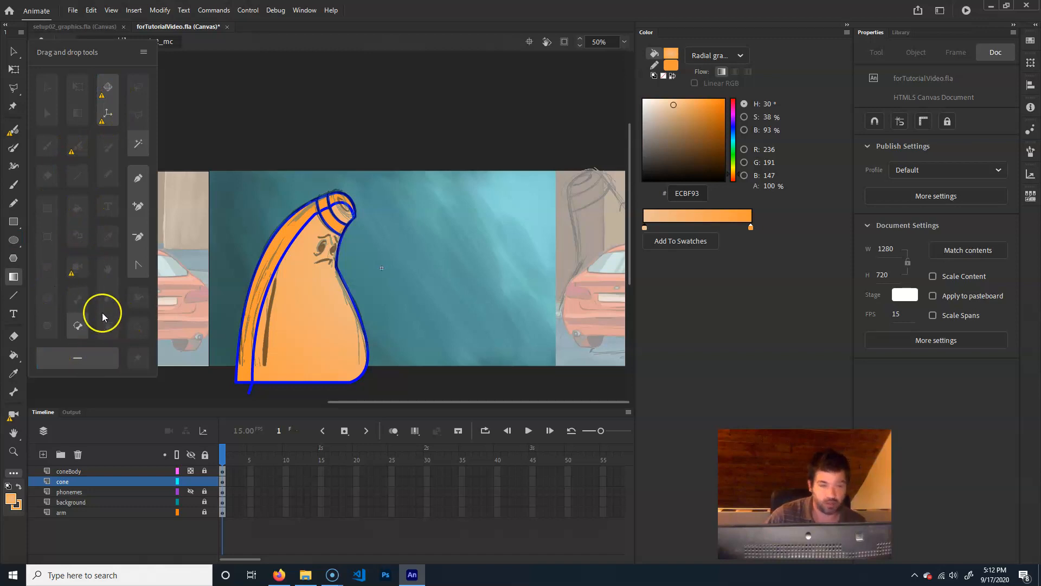
pyautogui.click(14, 473)
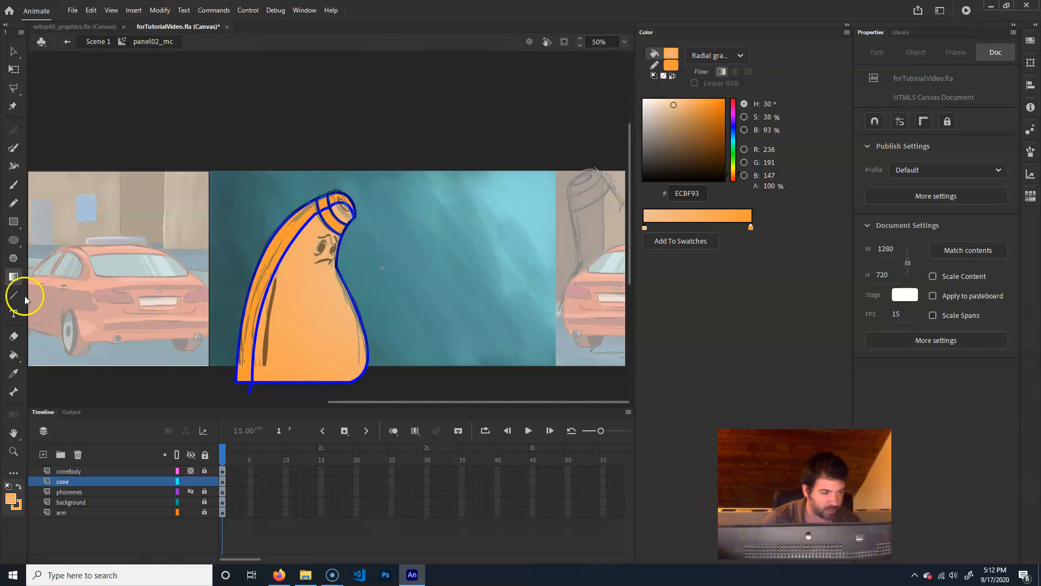
# Narrow the front area's radial gradient, rotate it so its axis rises steeply to the upper right, and lengthen it along that axis.
pyautogui.click(330, 315)
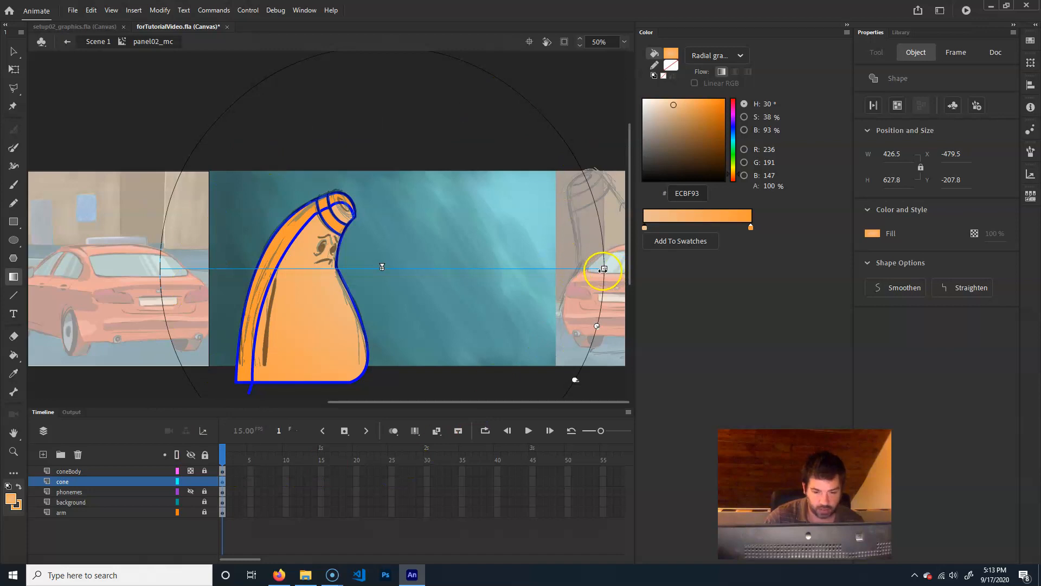
pyautogui.moveTo(602, 268); pyautogui.dragTo(529, 283)
pyautogui.hotkey('ctrl', '-')
pyautogui.click(447, 249)
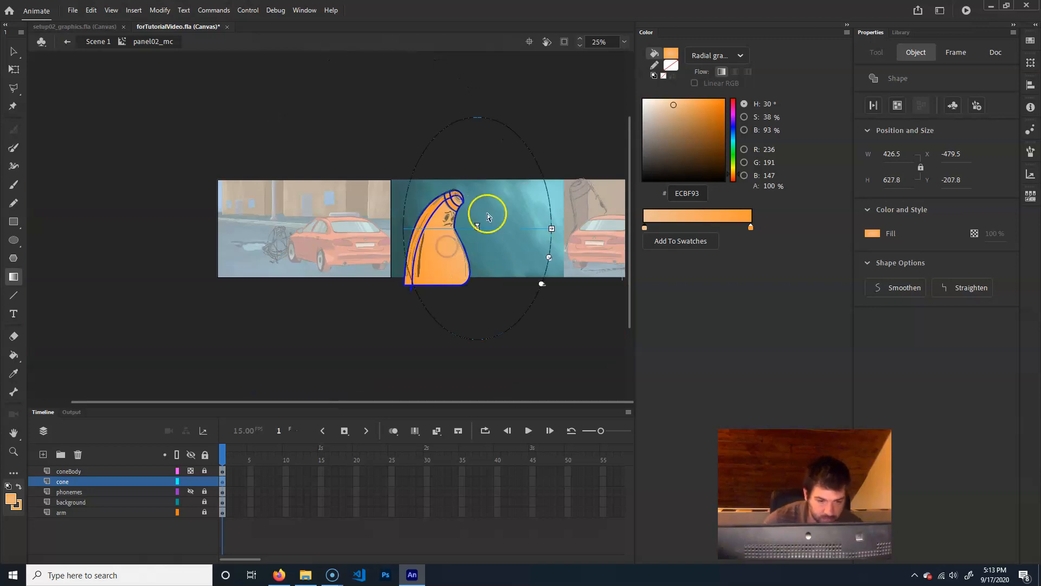
pyautogui.moveTo(542, 284); pyautogui.dragTo(571, 192)
pyautogui.moveTo(513, 162); pyautogui.dragTo(522, 145)
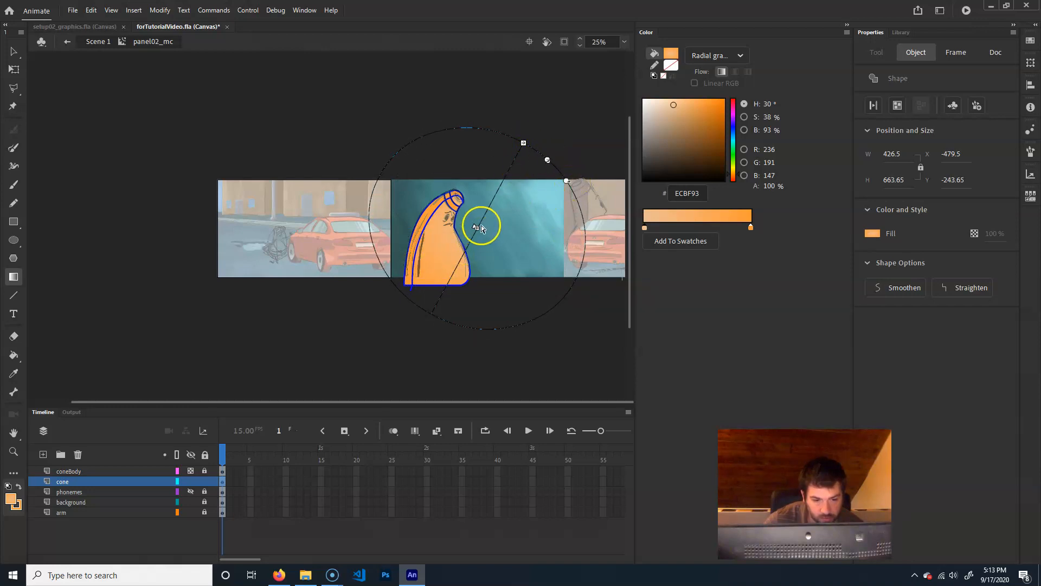
# Move the gradient's centre onto the right edge of the cone's body and shorten the gradient along its axis.
pyautogui.moveTo(475, 227); pyautogui.dragTo(458, 244)
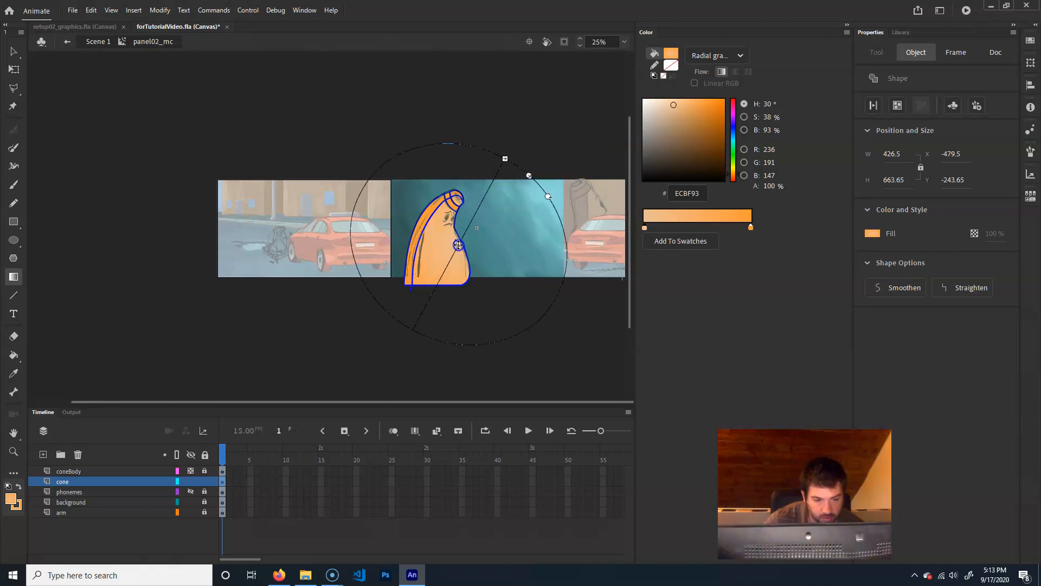
pyautogui.moveTo(505, 159)
pyautogui.mouseDown()
pyautogui.moveTo(525, 174)
pyautogui.moveTo(502, 158)
pyautogui.moveTo(495, 177)
pyautogui.mouseUp()
pyautogui.click(458, 242)
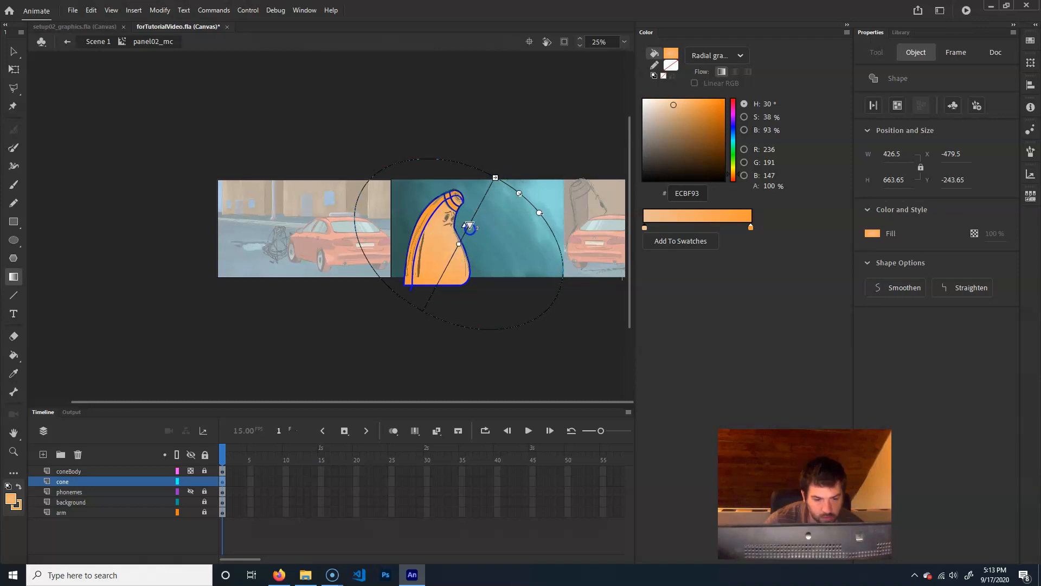
# Rotate the front area's gradient clockwise so its axis runs diagonally from the cone's lower-left corner, and switch to the Selection tool.
pyautogui.press('q')
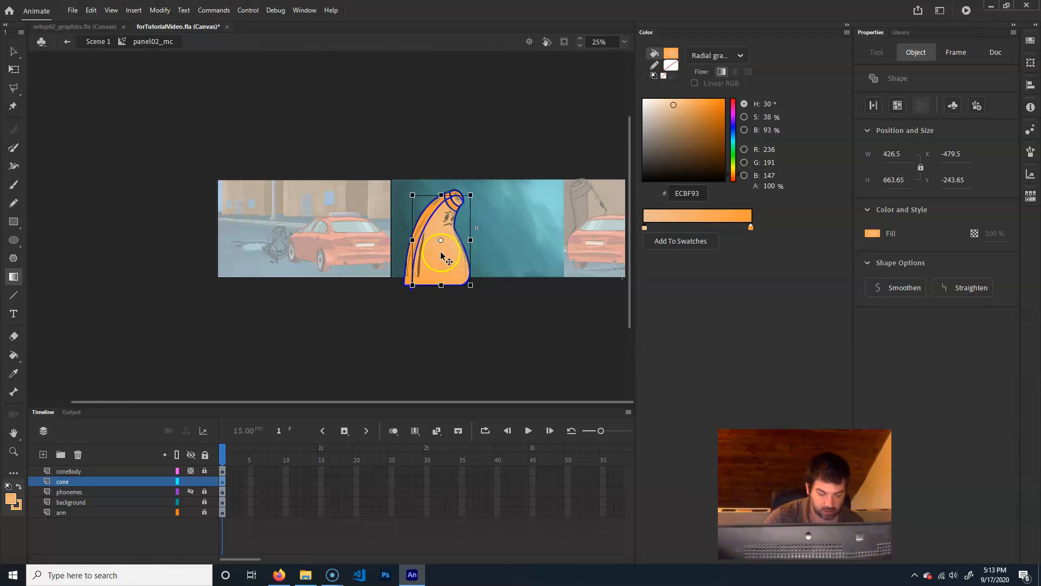
pyautogui.hotkey('ctrl', '=')
pyautogui.click(441, 252)
pyautogui.click(356, 245)
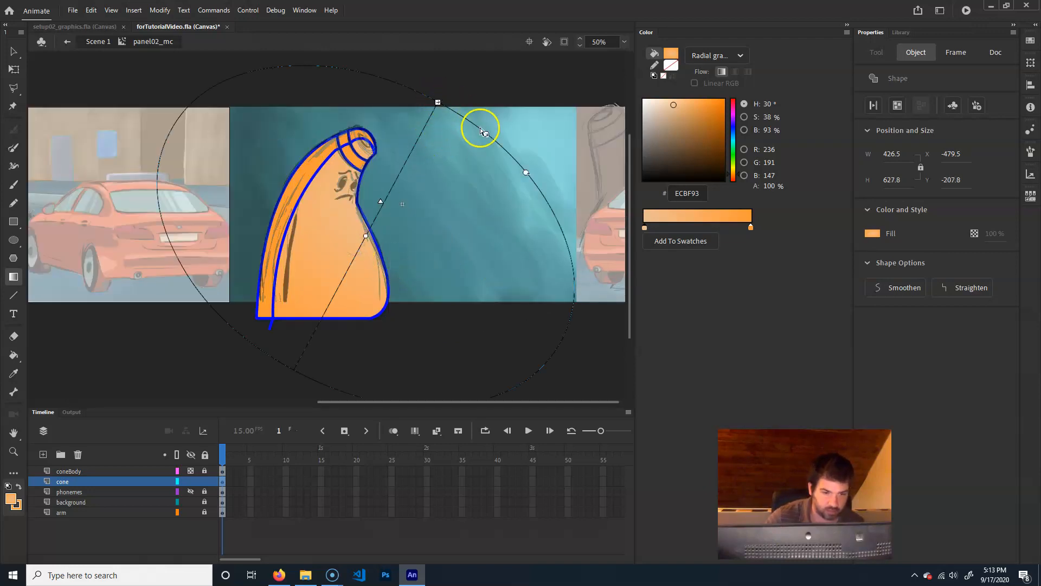
pyautogui.moveTo(484, 134); pyautogui.dragTo(522, 240)
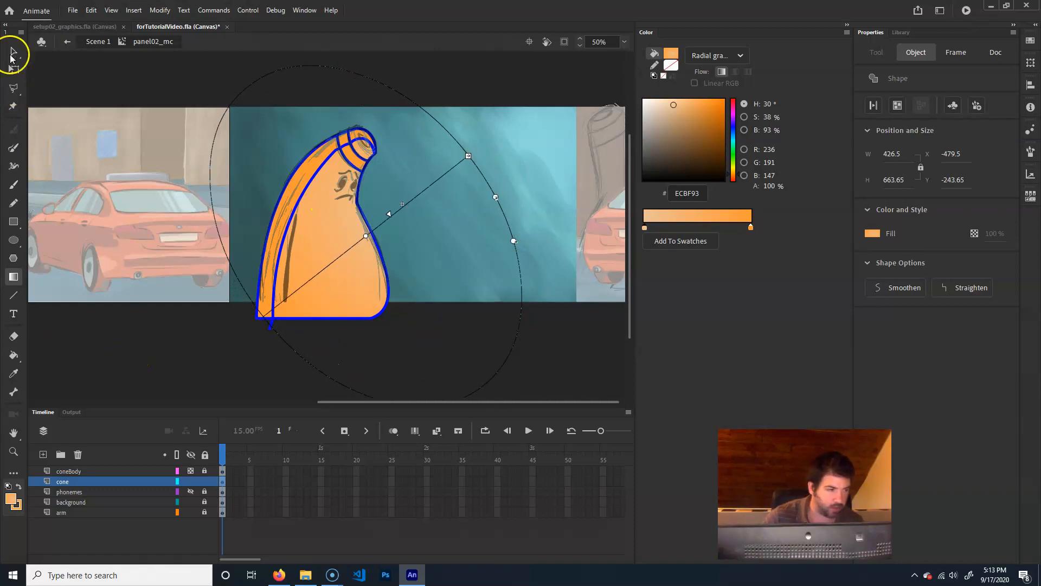
pyautogui.press('v')
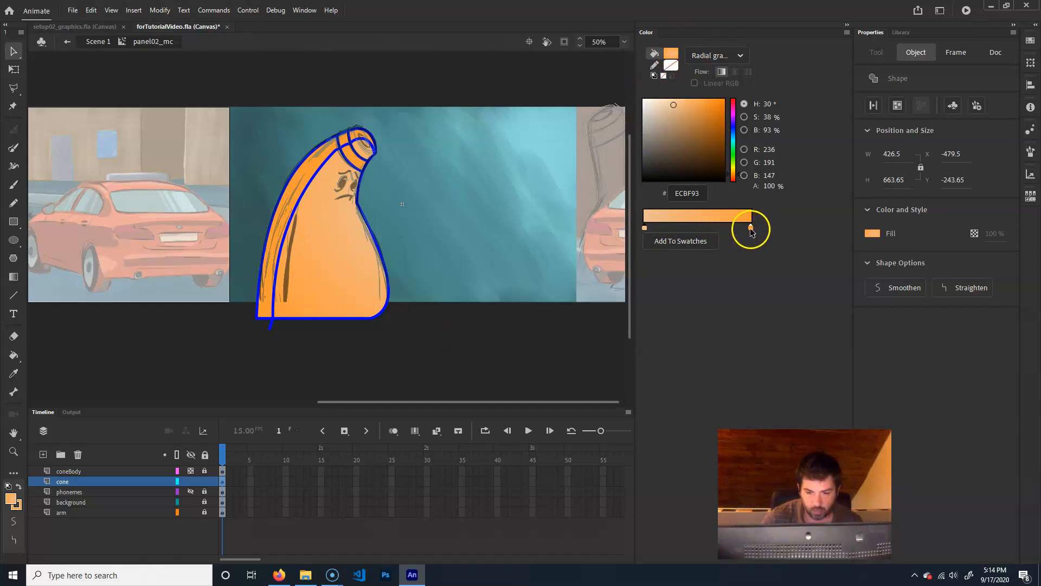
# Try moving the gradient's orange stop closer to the light centre stop, and return it to the outer end.
pyautogui.click(739, 62)
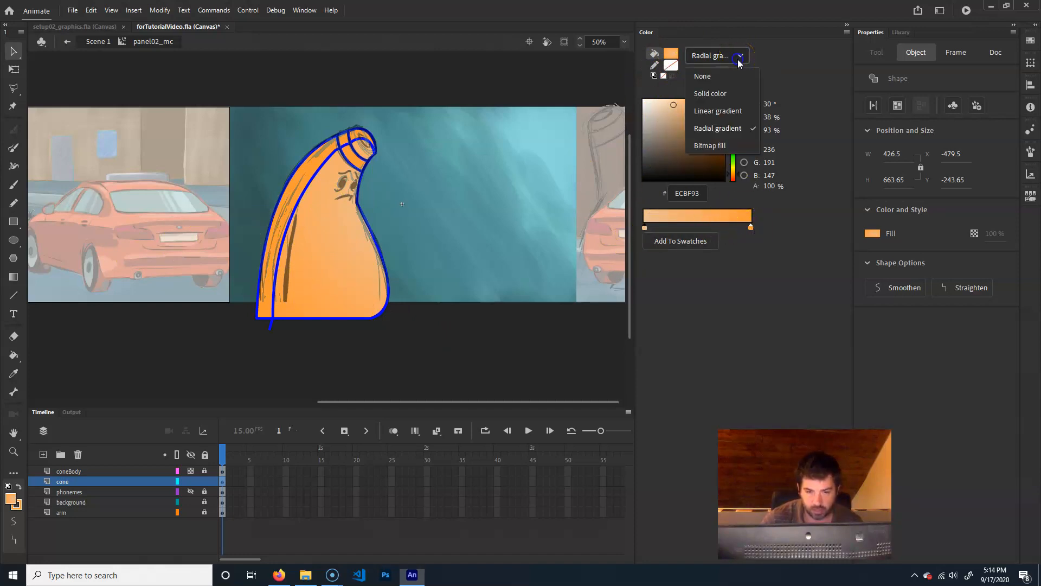
pyautogui.click(764, 39)
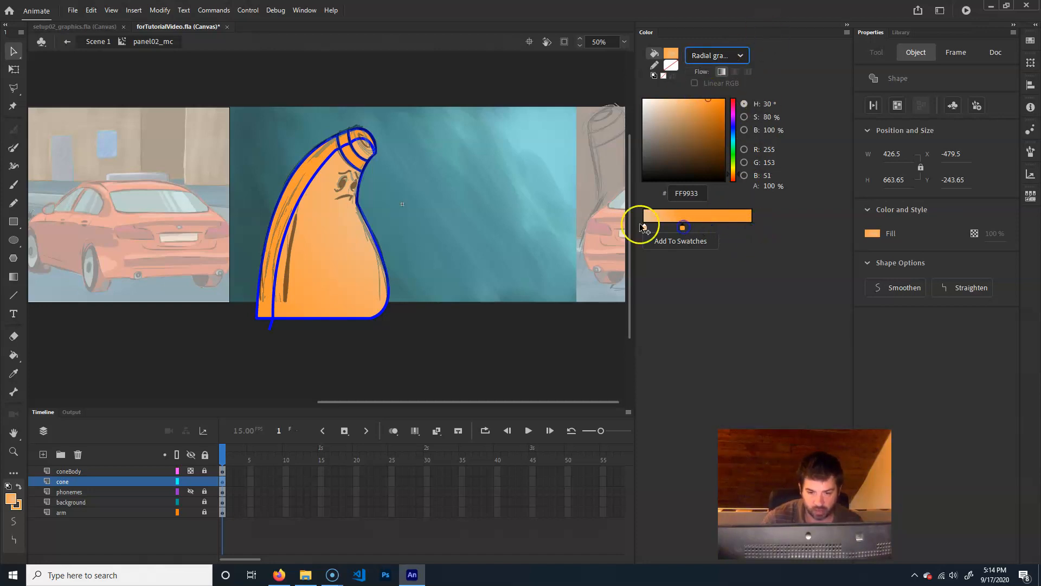
pyautogui.moveTo(645, 228); pyautogui.dragTo(616, 228)
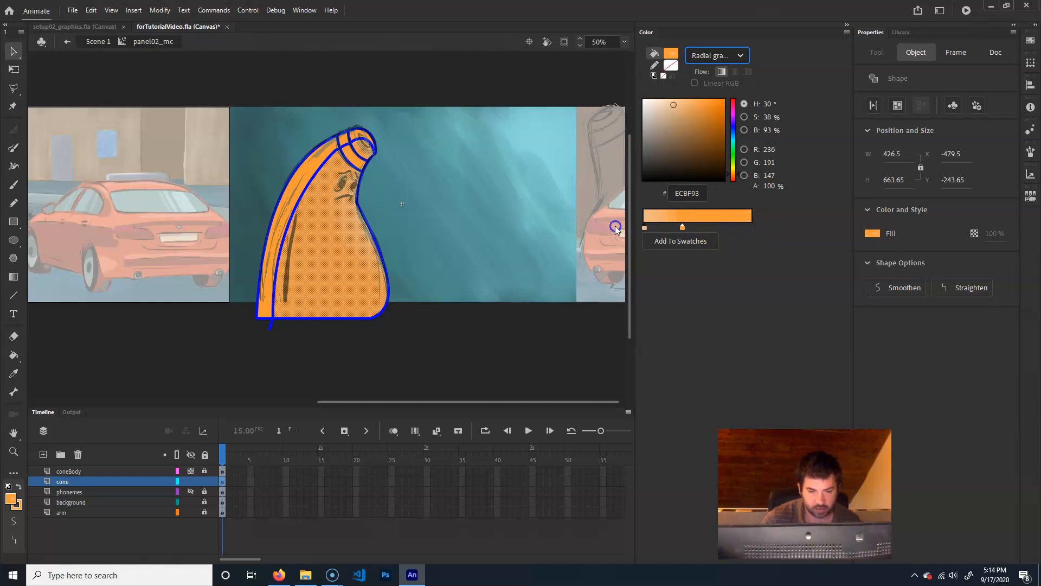
pyautogui.moveTo(682, 228); pyautogui.dragTo(779, 228)
# Deselect the front area and swap the gradient stops, placing orange FF9933 at the centre and light orange ECBF93 at the outer end.
pyautogui.click(12, 51)
pyautogui.click(287, 182)
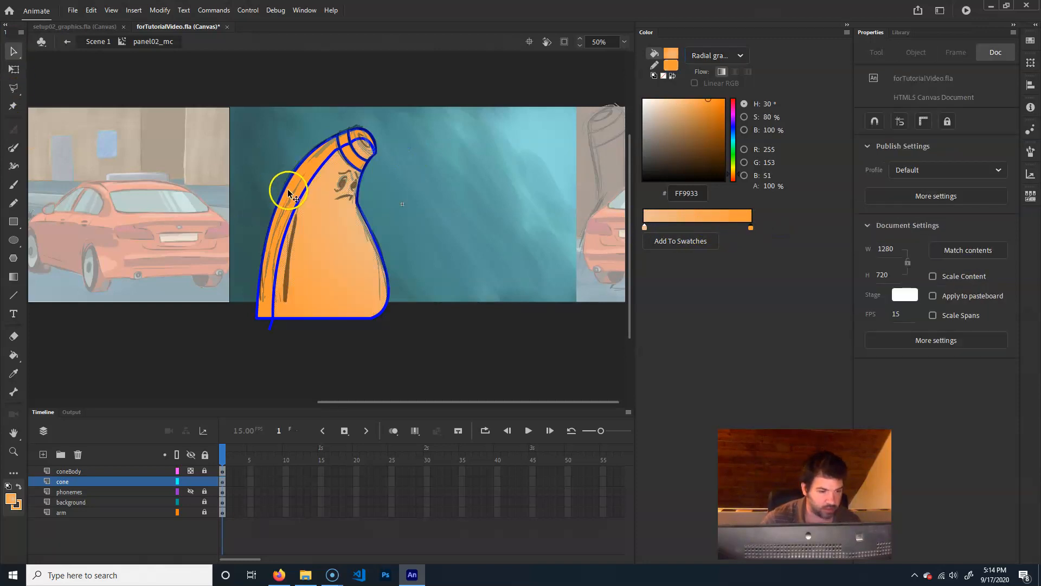
pyautogui.click(715, 225)
pyautogui.moveTo(751, 227); pyautogui.dragTo(655, 228)
pyautogui.click(716, 227)
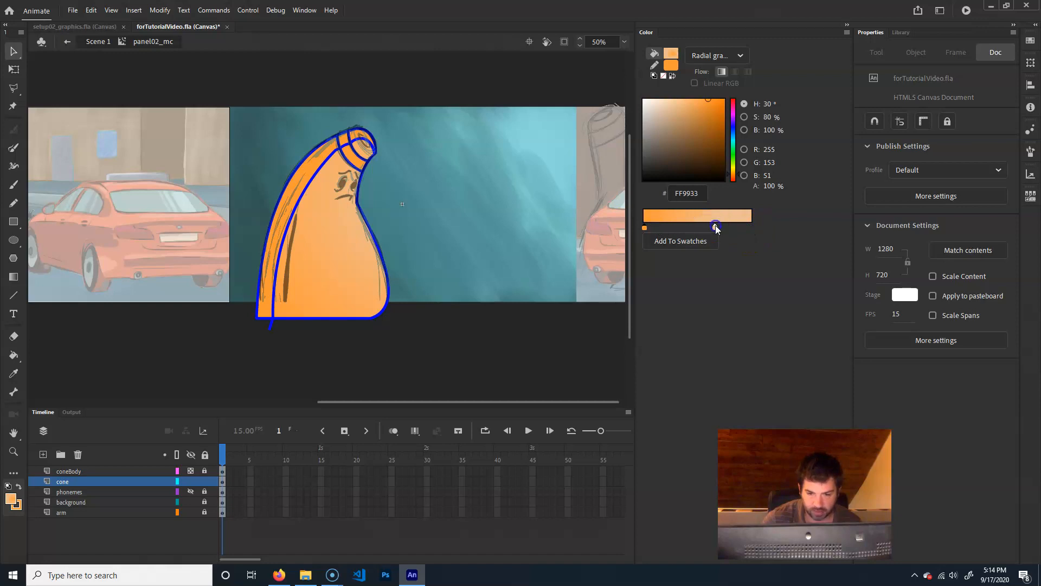
pyautogui.click(647, 227)
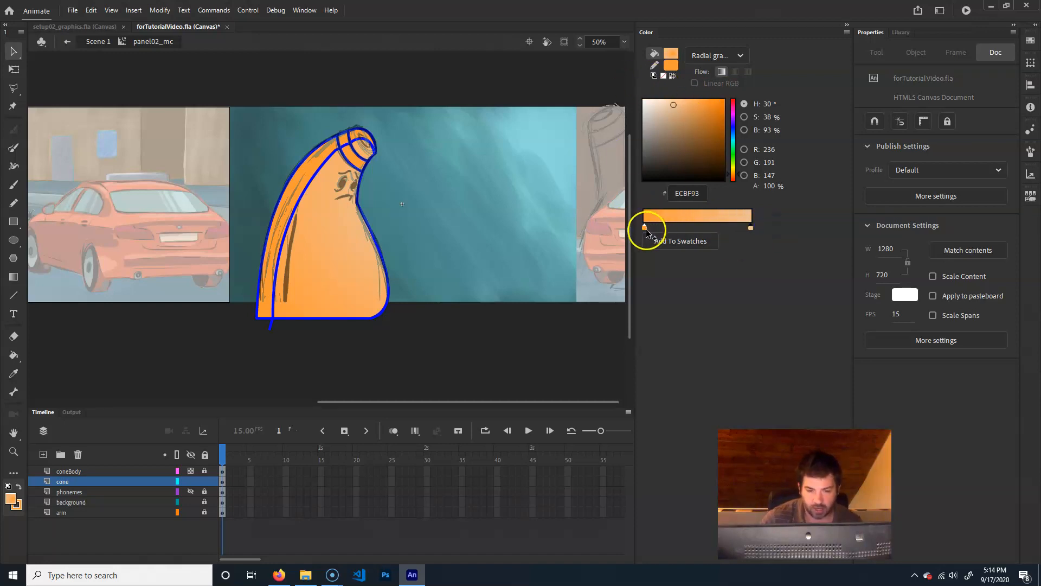
pyautogui.moveTo(701, 109); pyautogui.dragTo(688, 142)
pyautogui.click(750, 228)
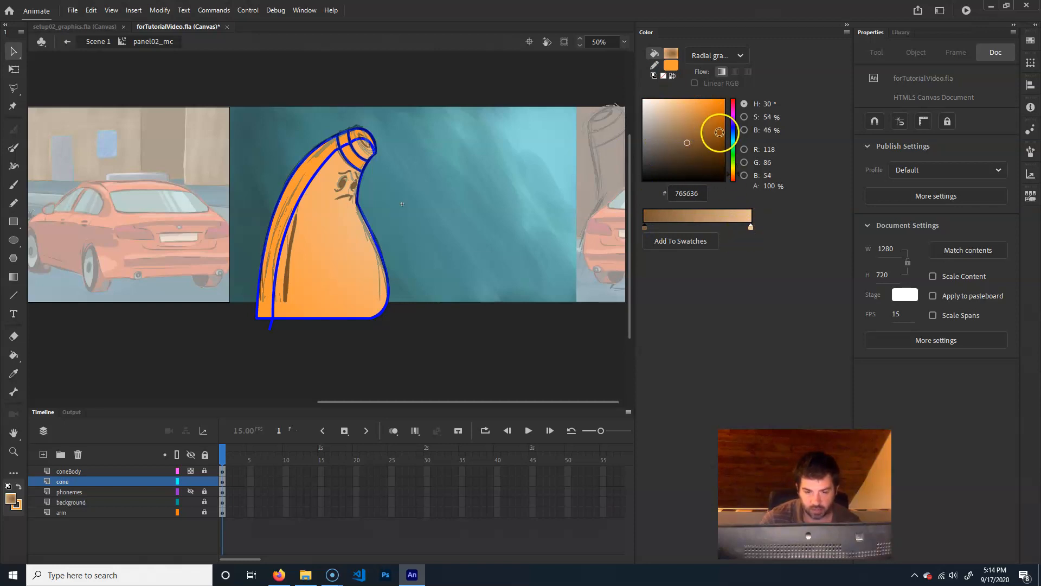
pyautogui.hotkey('ctrl', 'z')
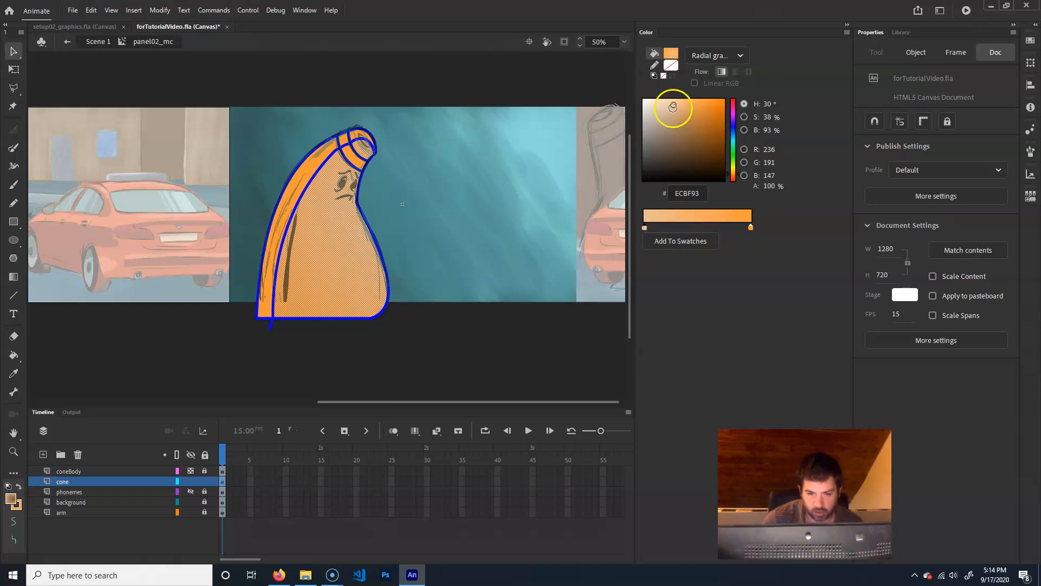
# Recolour the gradient's centre stop dark brown 76583A, undo that recolouring on the cone's front area, and deselect it.
pyautogui.click(644, 228)
pyautogui.moveTo(670, 99); pyautogui.dragTo(685, 147)
pyautogui.click(339, 272)
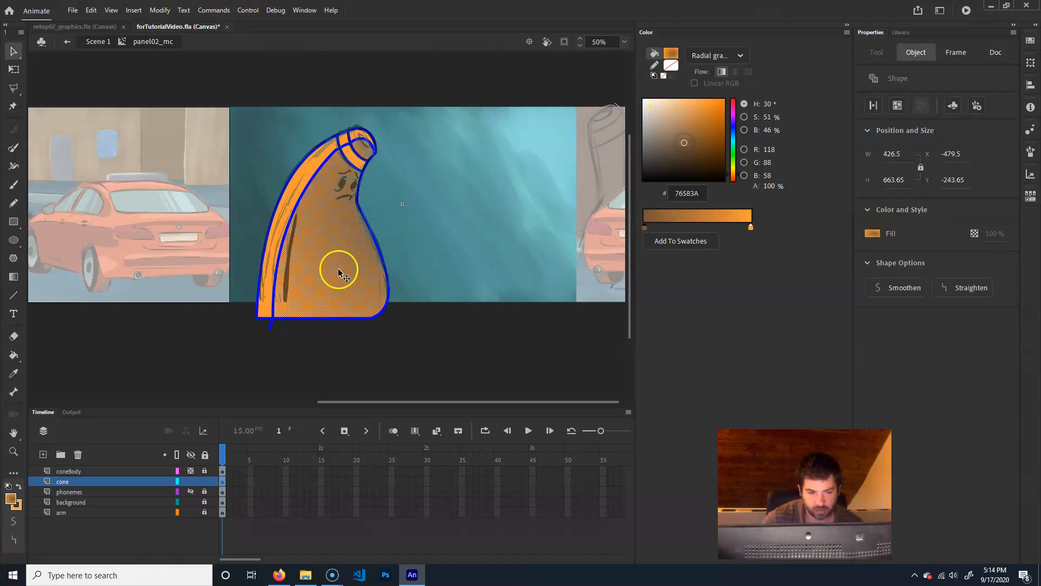
pyautogui.hotkey('ctrl', 'z')
pyautogui.click(453, 91)
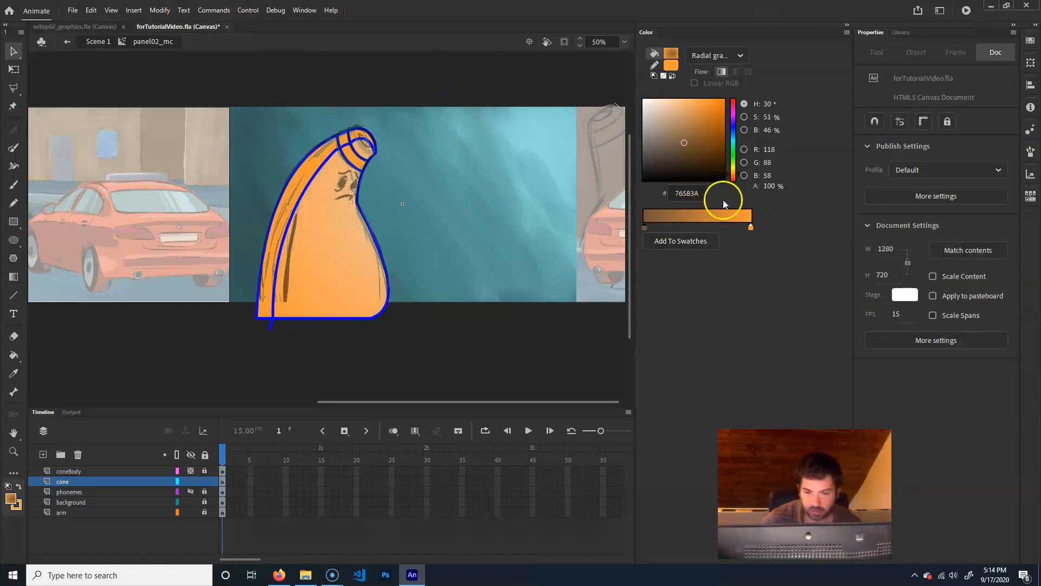
# Darken the brown stop to 6D5236, shift it slightly outward, and add a green 6ED09A stop at the gradient's centre.
pyautogui.click(683, 147)
pyautogui.click(646, 228)
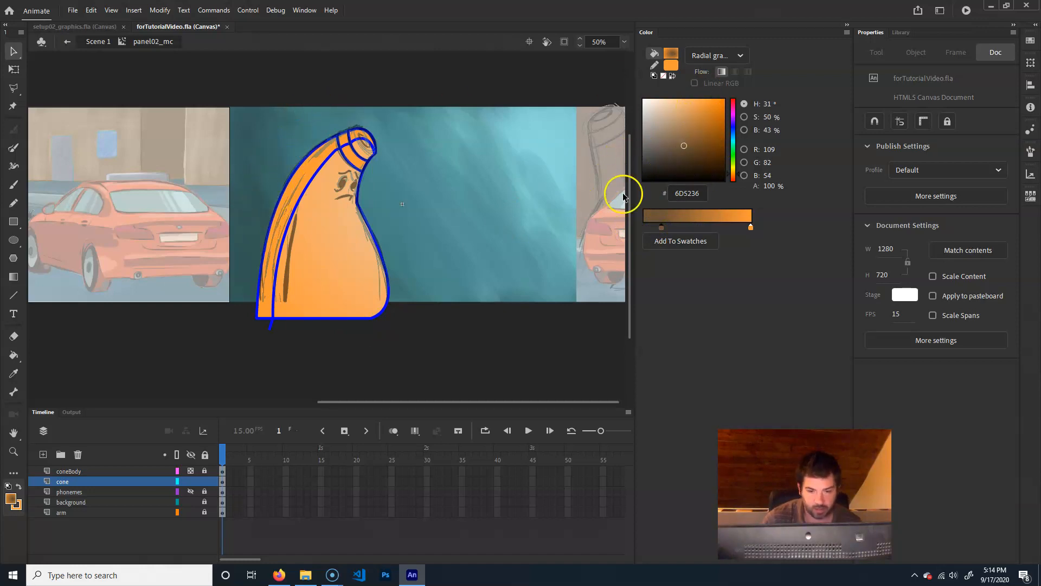
pyautogui.click(648, 220)
pyautogui.click(648, 229)
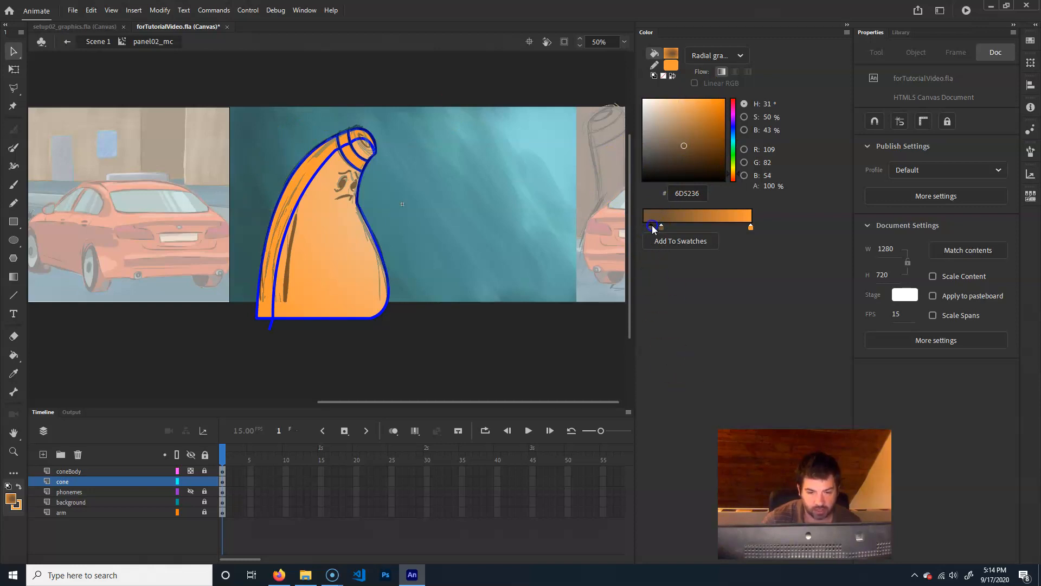
pyautogui.moveTo(732, 167); pyautogui.dragTo(681, 113)
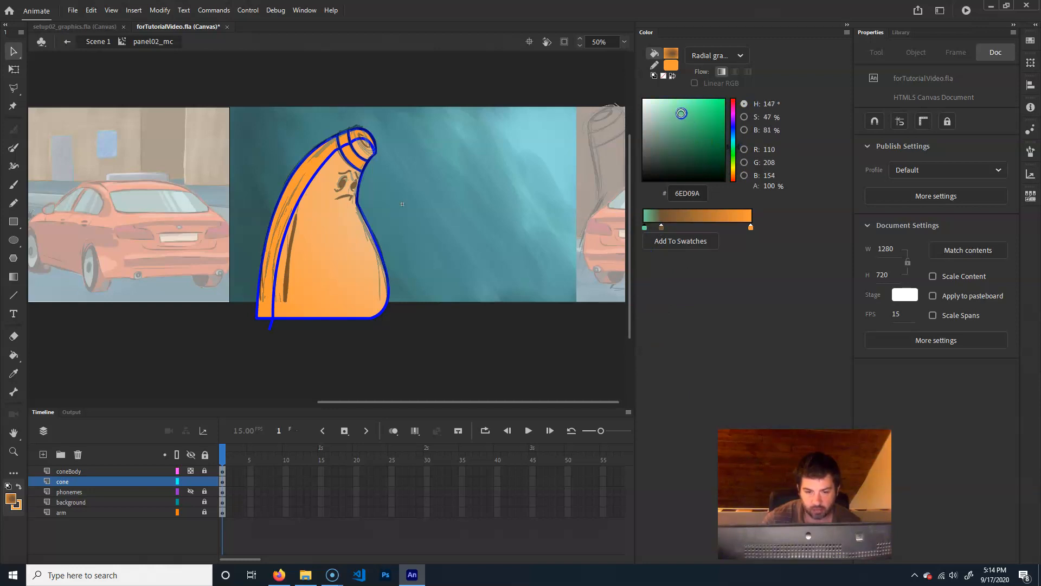
# Replace the bright green centre stop with a muted green 6F8B63 stop, keeping the brown stop slightly outward from it.
pyautogui.click(660, 228)
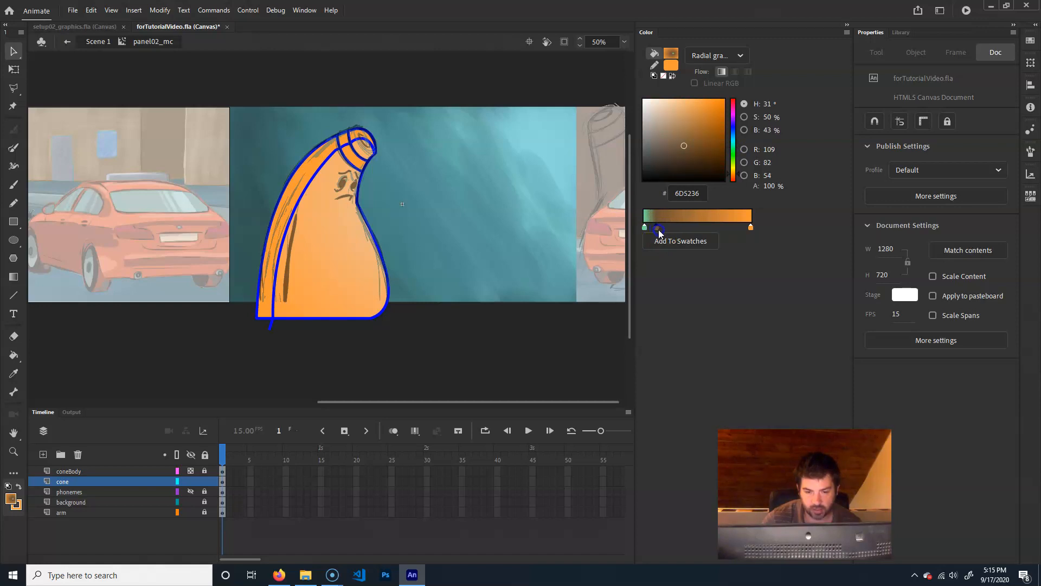
pyautogui.click(654, 225)
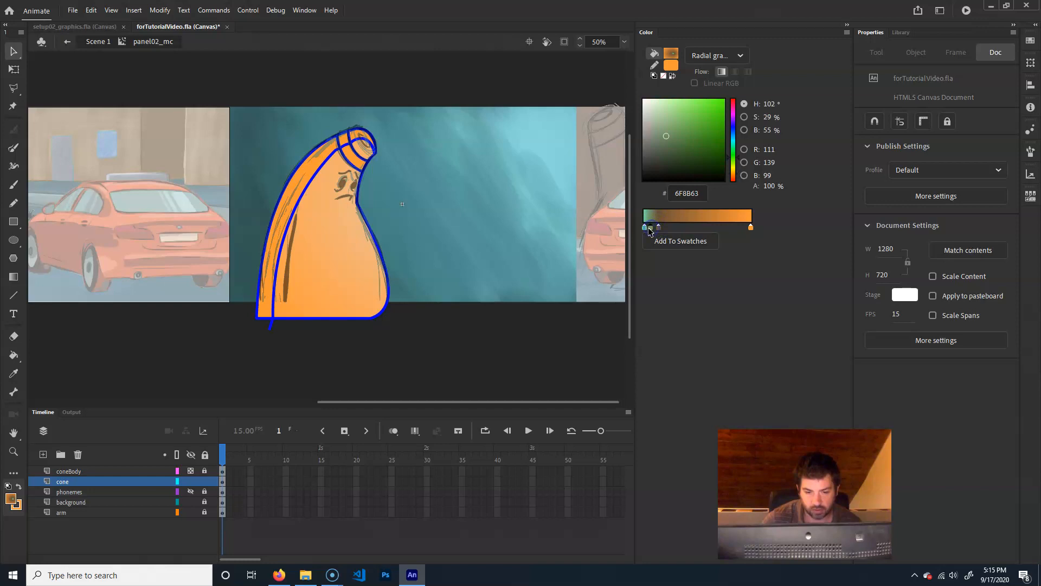
pyautogui.moveTo(646, 228); pyautogui.dragTo(655, 248)
pyautogui.click(650, 231)
pyautogui.click(652, 231)
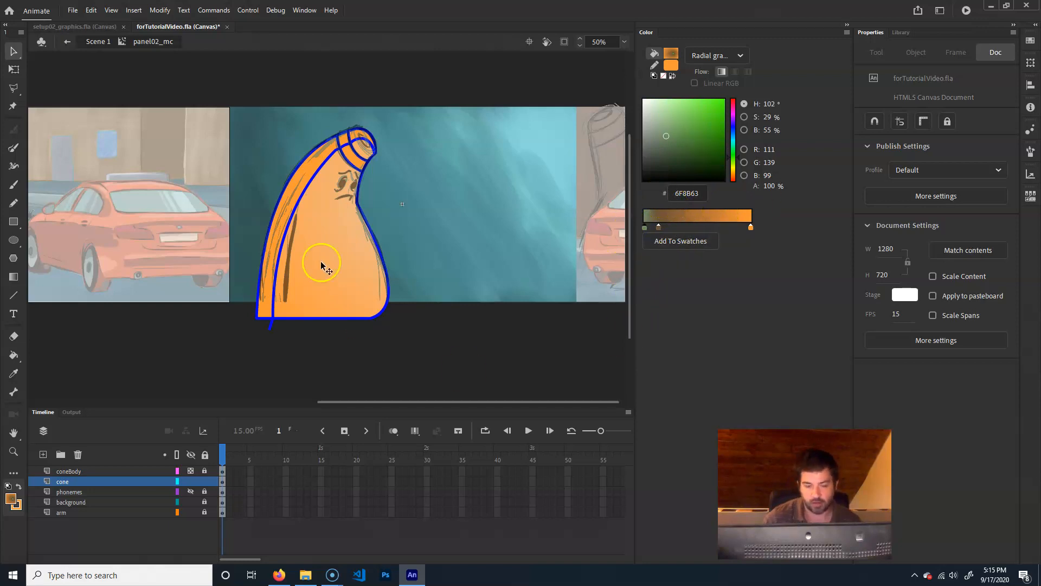
pyautogui.moveTo(658, 226)
pyautogui.mouseDown()
pyautogui.moveTo(726, 232)
pyautogui.moveTo(666, 234)
pyautogui.mouseUp()
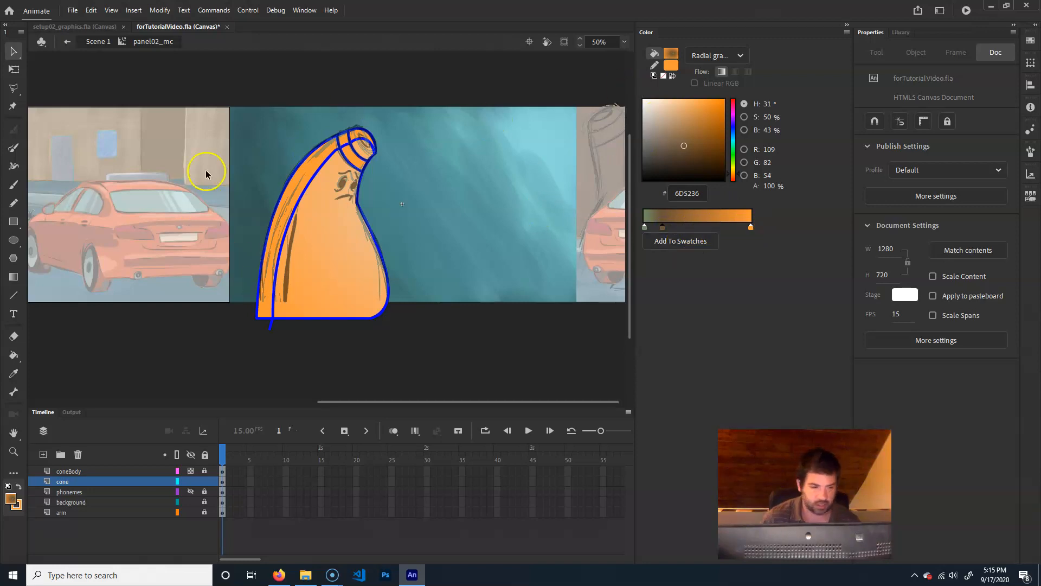
# Fill the cone's left side strip and the shaded strip at its tip with the green-brown-orange gradient using the Paint Bucket.
pyautogui.click(13, 355)
pyautogui.click(316, 167)
pyautogui.click(353, 136)
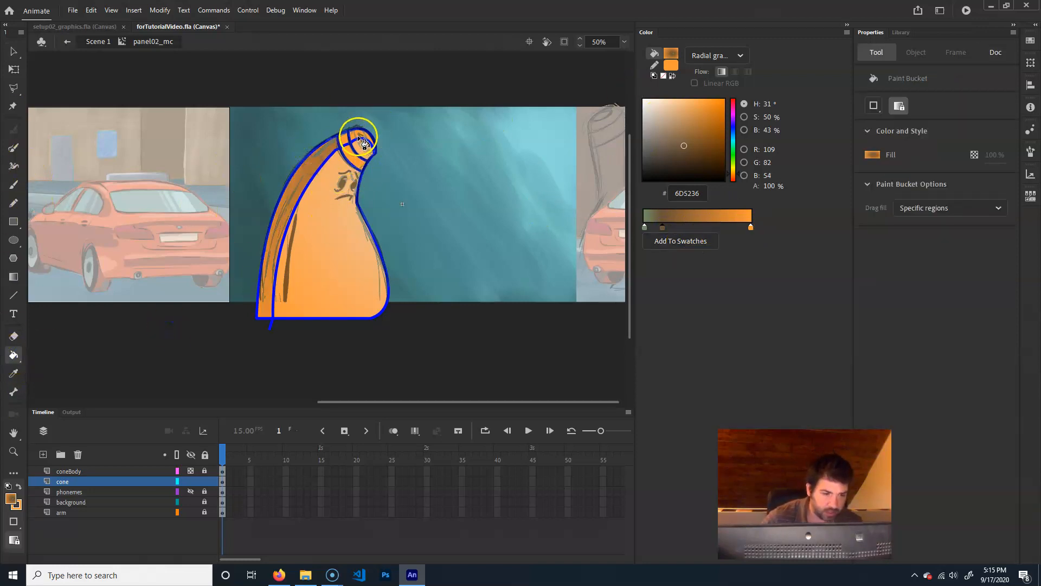
# Shrink the side strip's radial gradient with the Gradient Transform tool and move its centre to the body's lower-right edge.
pyautogui.click(13, 277)
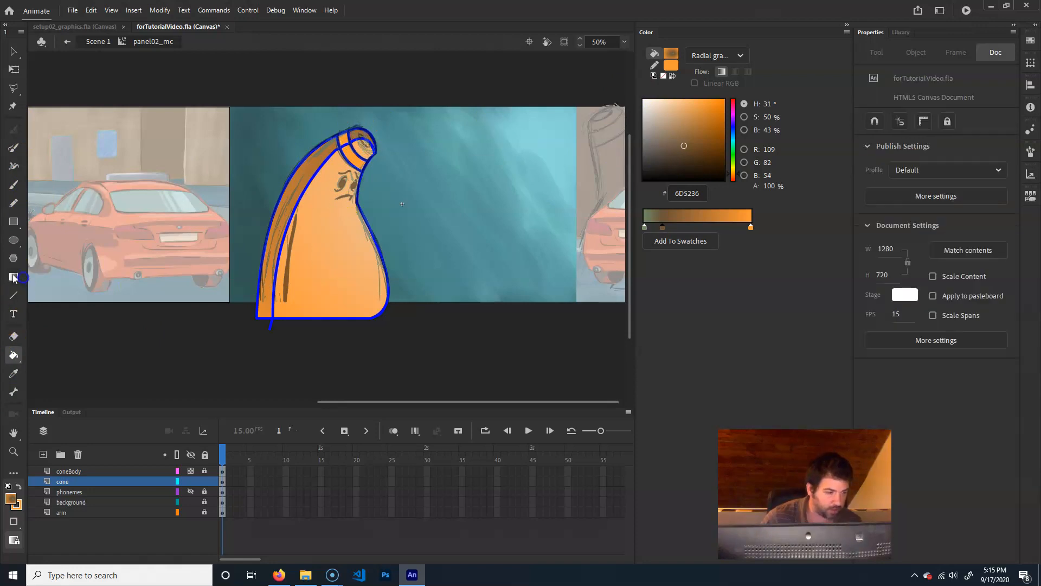
pyautogui.click(308, 174)
pyautogui.click(311, 172)
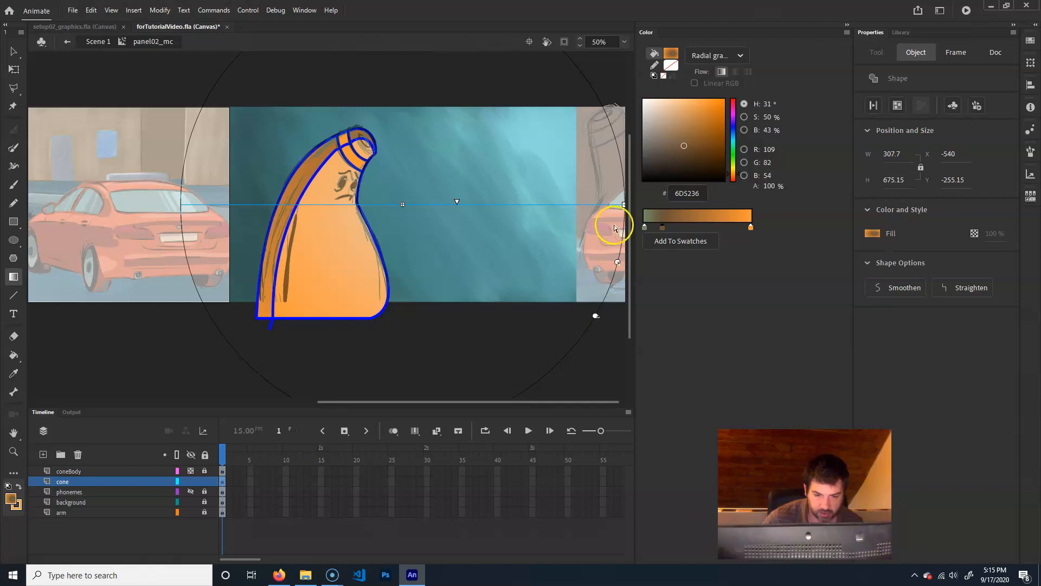
pyautogui.moveTo(618, 263); pyautogui.dragTo(542, 232)
pyautogui.moveTo(402, 204); pyautogui.dragTo(379, 267)
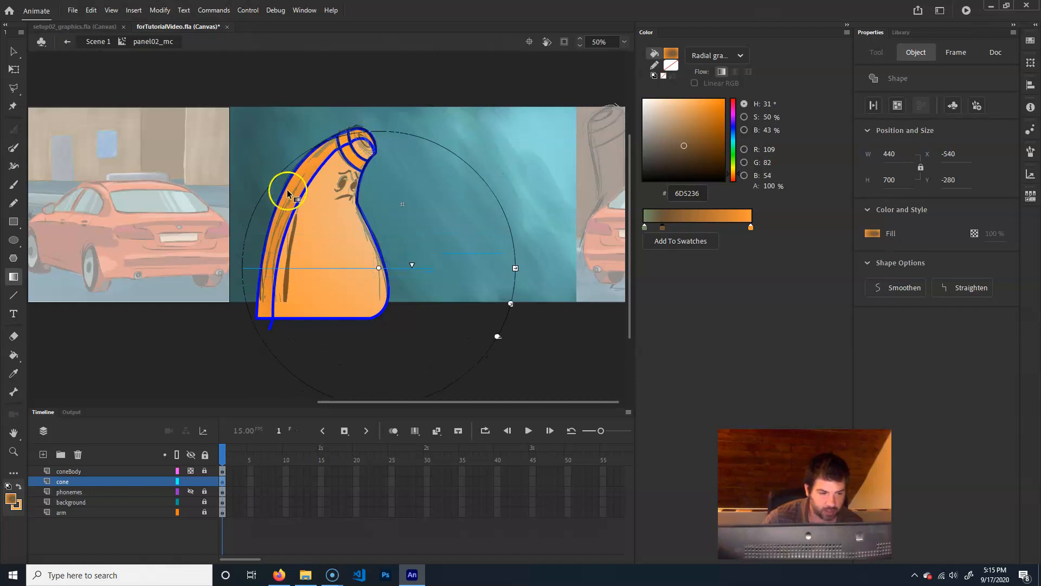
# Narrow the side strip's gradient into an ellipse inside the body, tilt it clockwise, and shift its focal point onto the strip.
pyautogui.moveTo(515, 268); pyautogui.dragTo(477, 268)
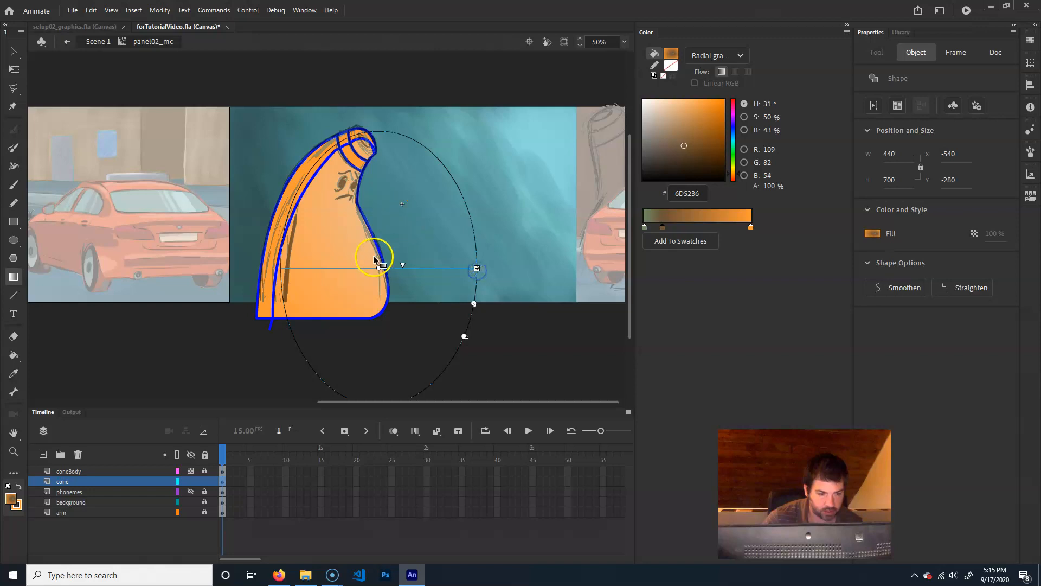
pyautogui.moveTo(380, 268); pyautogui.dragTo(357, 267)
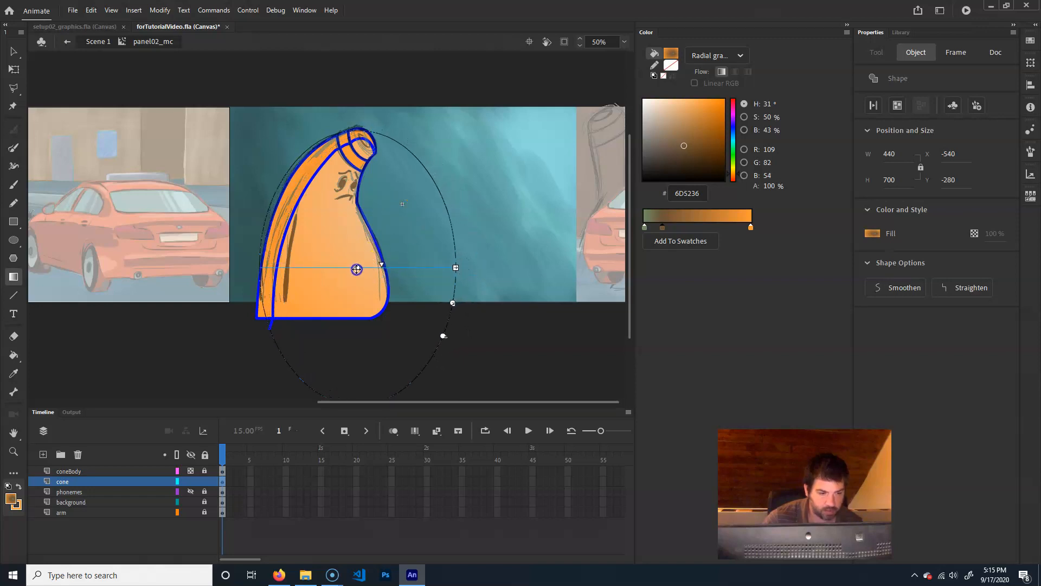
pyautogui.moveTo(453, 304); pyautogui.dragTo(428, 353)
pyautogui.click(382, 269)
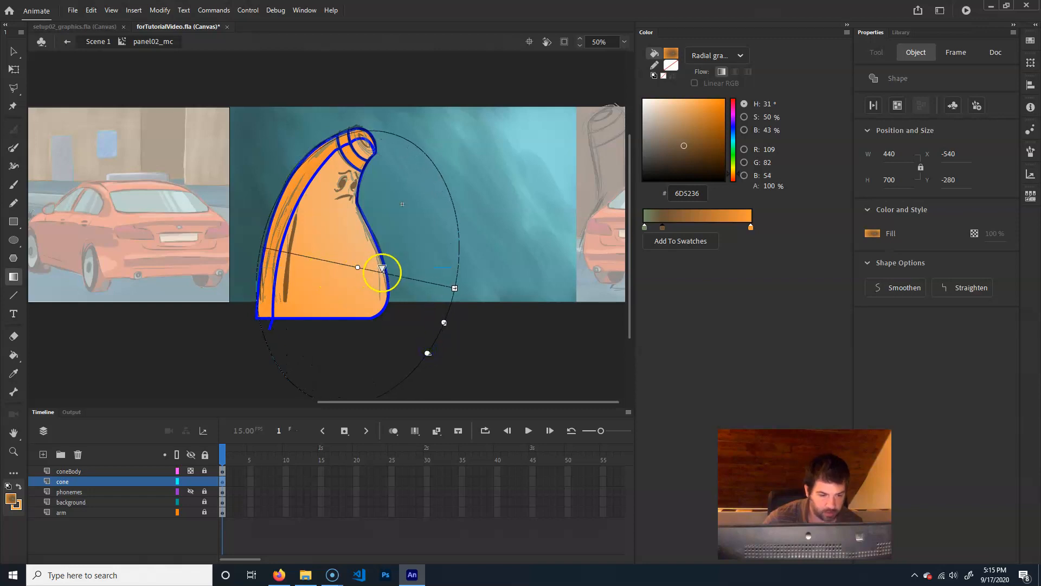
pyautogui.moveTo(382, 268); pyautogui.dragTo(281, 252)
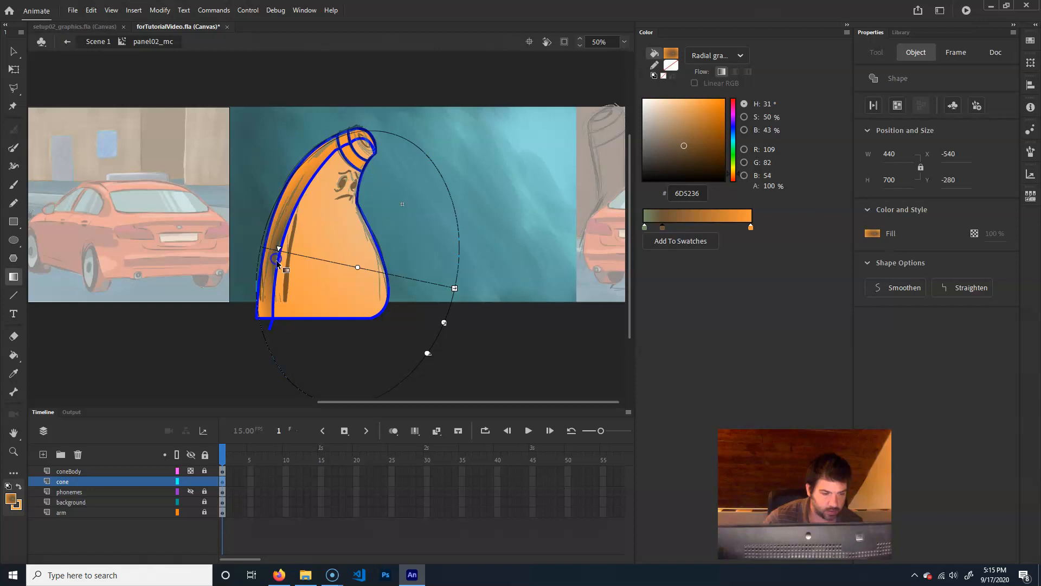
# Move the muted green stop to the gradient's outer end, place orange FF9933 just inside it, and reselect the side strip.
pyautogui.click(644, 227)
pyautogui.moveTo(683, 230)
pyautogui.mouseDown()
pyautogui.moveTo(760, 227)
pyautogui.moveTo(724, 228)
pyautogui.moveTo(738, 228)
pyautogui.mouseUp()
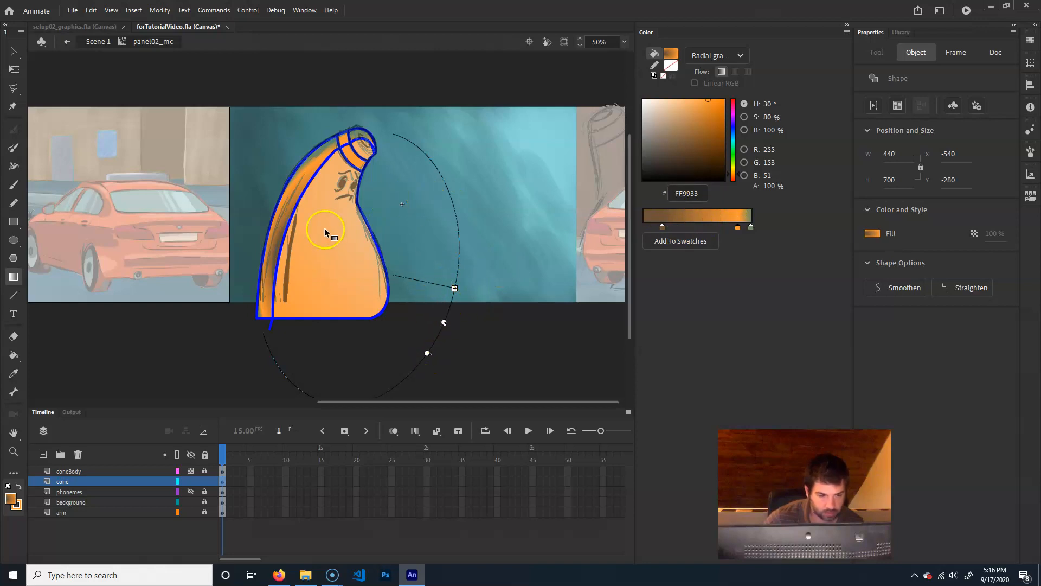
pyautogui.click(429, 355)
pyautogui.click(271, 254)
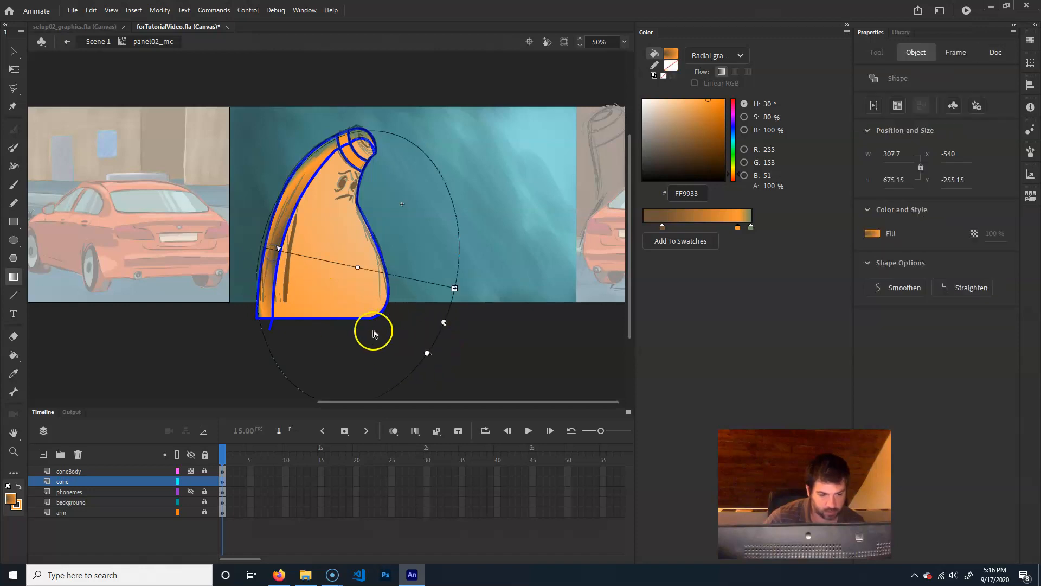
# Narrow the side strip's gradient further, shift its centre slightly left, and adjust its tilt to follow the cone's outer edge.
pyautogui.moveTo(425, 356); pyautogui.dragTo(446, 355)
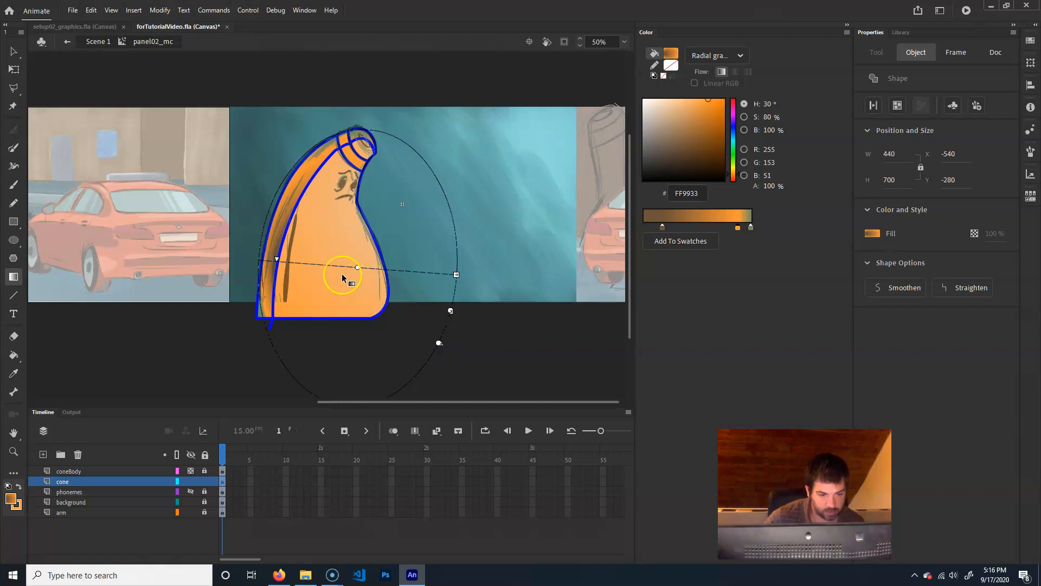
pyautogui.moveTo(357, 268); pyautogui.dragTo(354, 272)
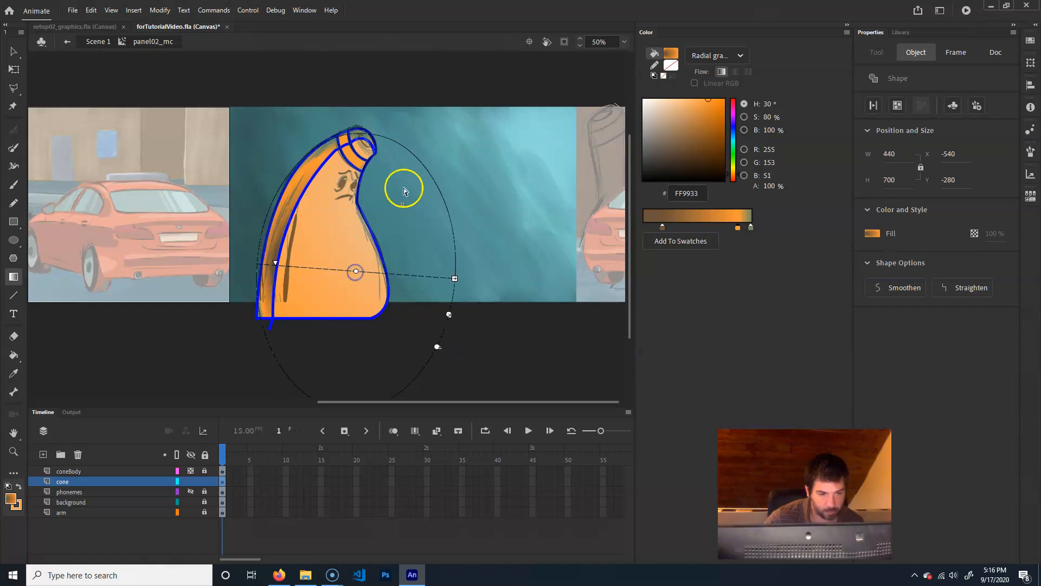
pyautogui.moveTo(454, 278); pyautogui.dragTo(442, 279)
pyautogui.moveTo(353, 268)
pyautogui.mouseDown()
pyautogui.moveTo(360, 256)
pyautogui.moveTo(344, 265)
pyautogui.mouseUp()
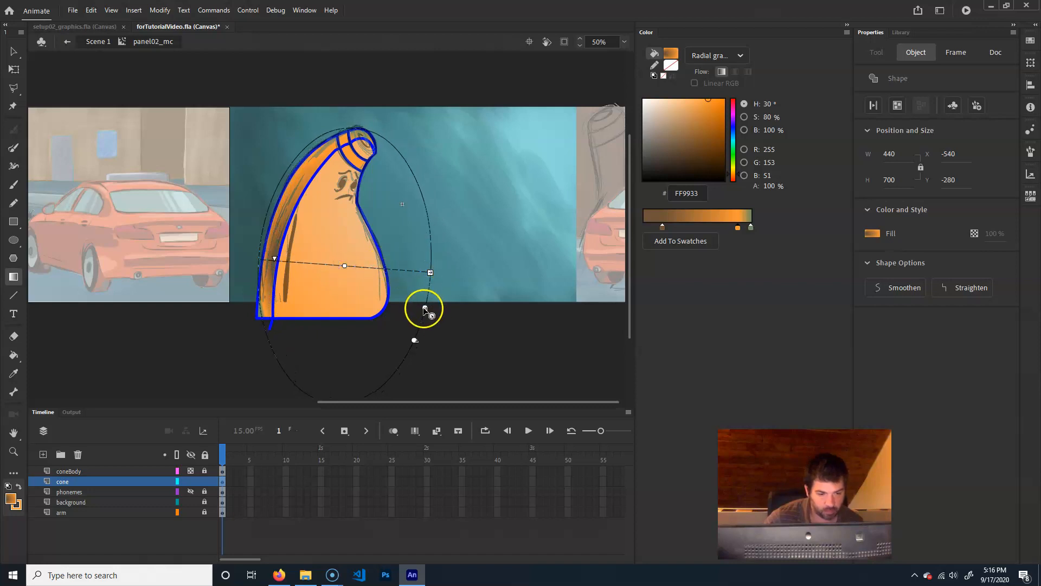
pyautogui.moveTo(425, 311); pyautogui.dragTo(409, 355)
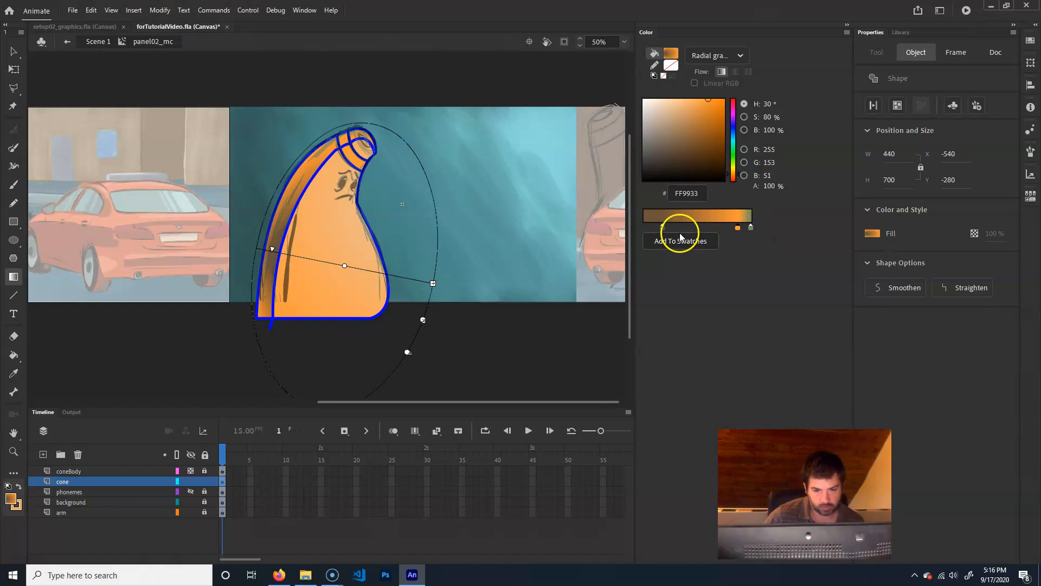
# Remove the orange stop, move the brown 6D5236 stop close to the green outer stop, and hide the coneBody sketch layer.
pyautogui.moveTo(663, 226); pyautogui.dragTo(735, 294)
pyautogui.click(733, 229)
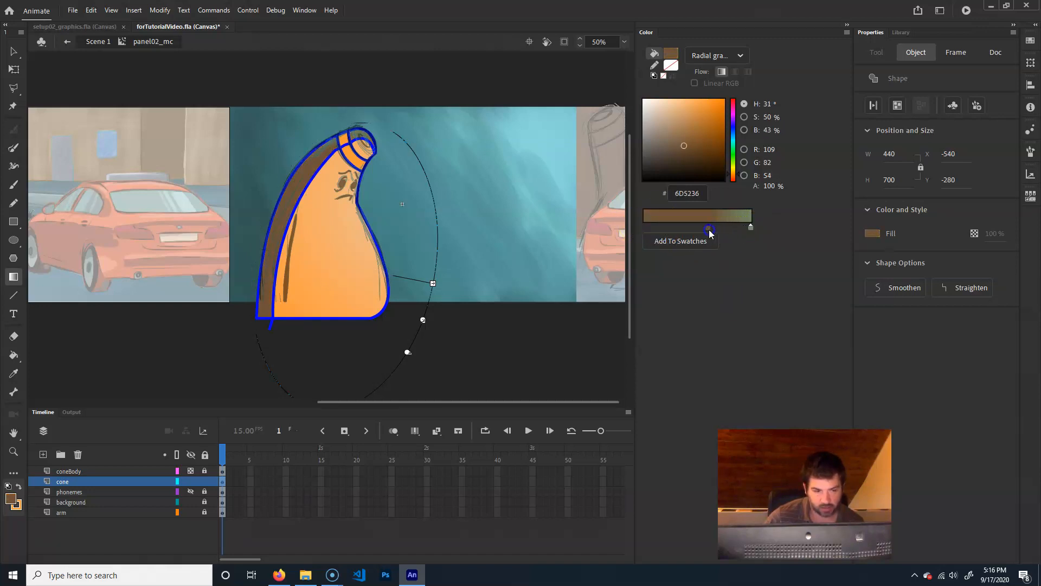
pyautogui.click(193, 472)
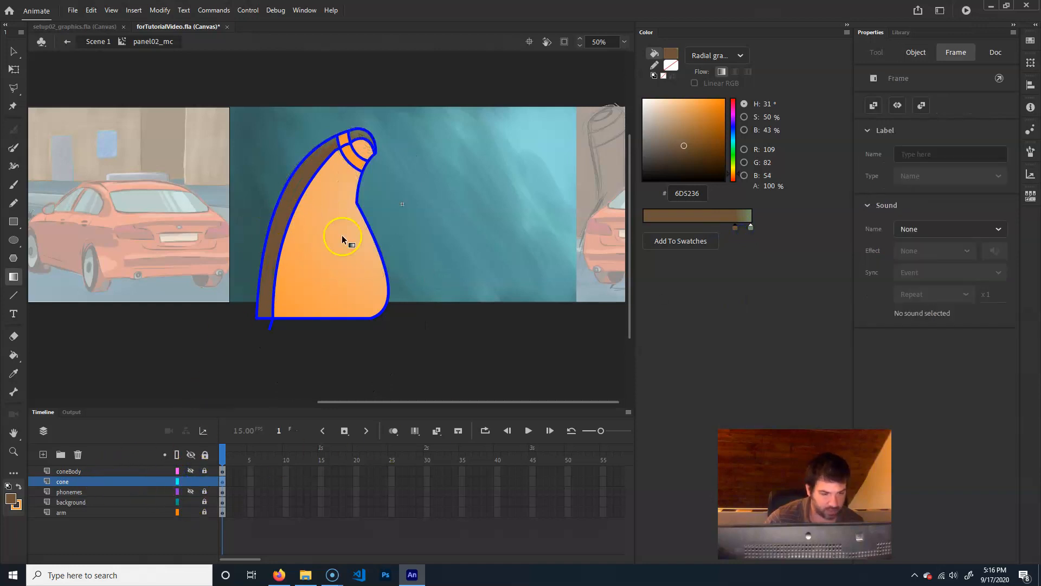
pyautogui.moveTo(735, 230); pyautogui.dragTo(731, 231)
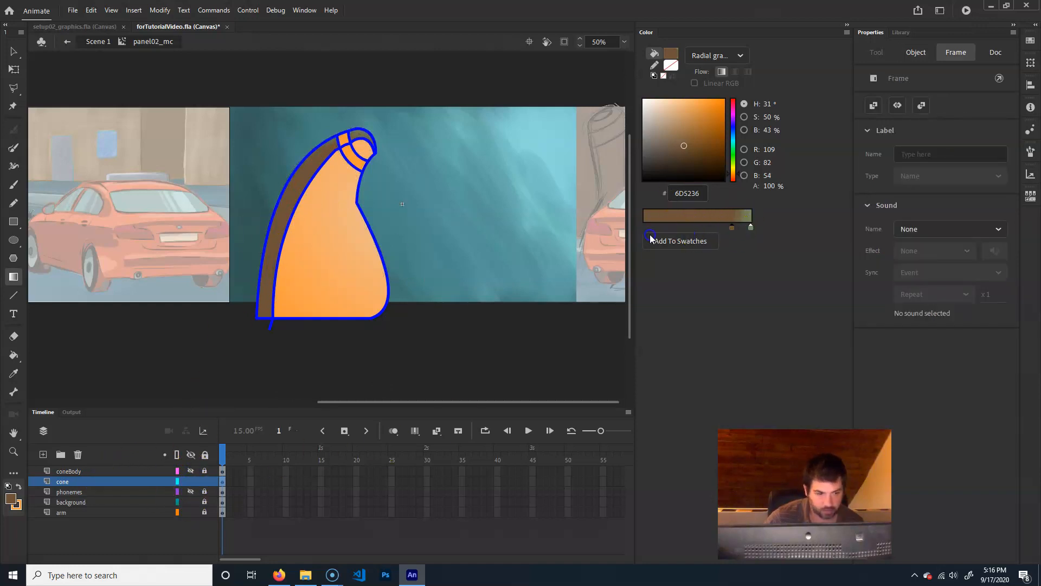
# Select the side strip, nudge its gradient centre up and right, and move the focal point back close to the centre.
pyautogui.click(327, 212)
pyautogui.click(298, 184)
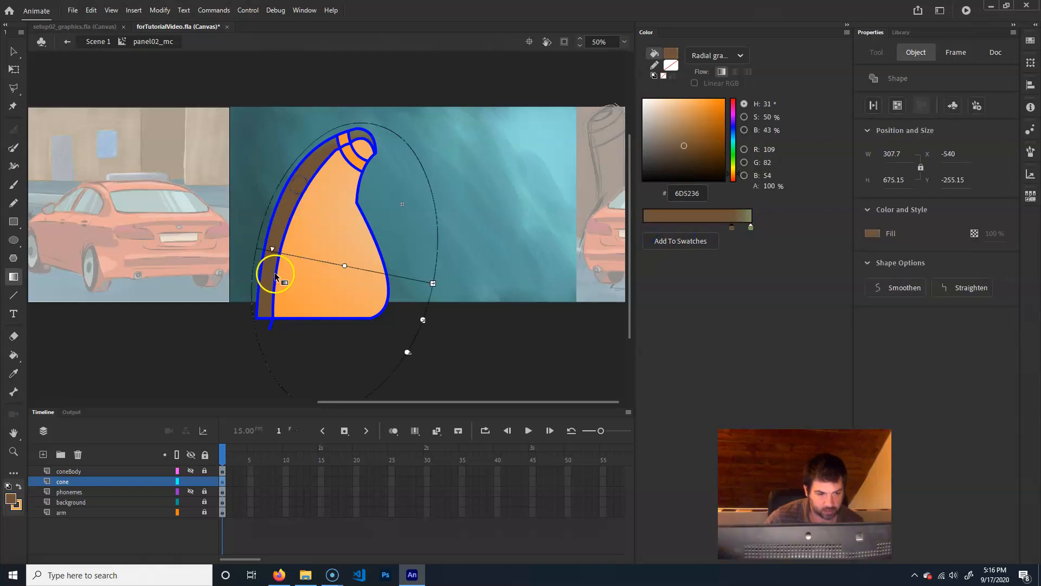
pyautogui.moveTo(341, 265)
pyautogui.mouseDown()
pyautogui.moveTo(298, 242)
pyautogui.moveTo(347, 261)
pyautogui.mouseUp()
pyautogui.moveTo(261, 248); pyautogui.dragTo(351, 262)
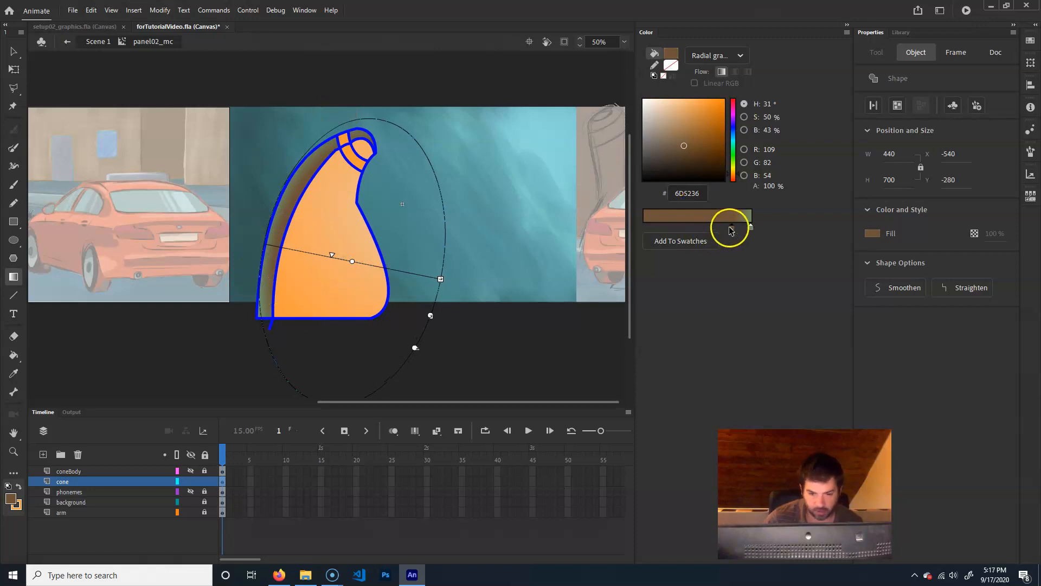
# Add a light brown B6814A stop near the gradient's midpoint and move the dark brown stop closer to the green outer stop.
pyautogui.click(699, 226)
pyautogui.moveTo(687, 137); pyautogui.dragTo(690, 129)
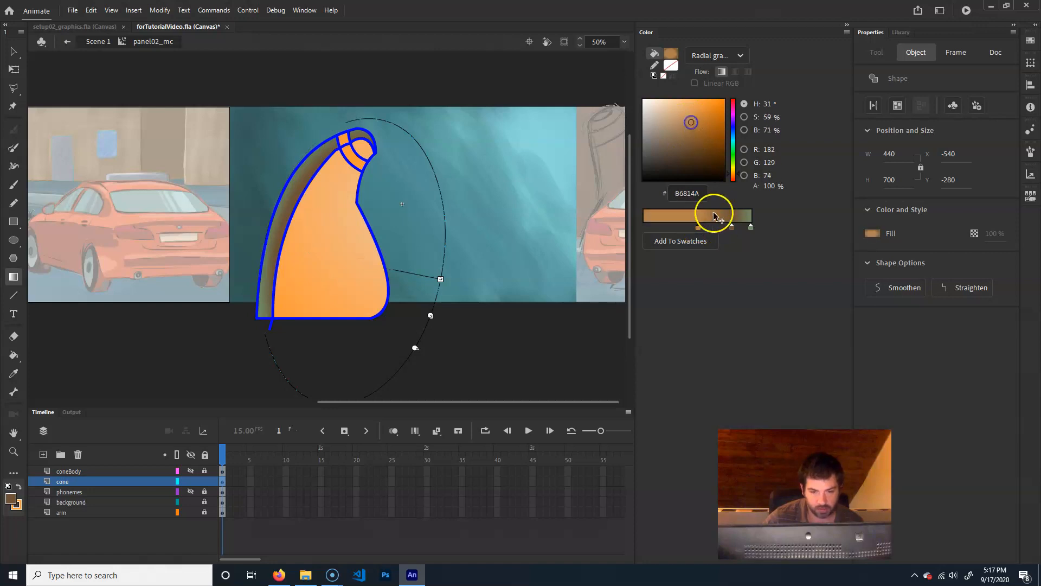
pyautogui.click(732, 227)
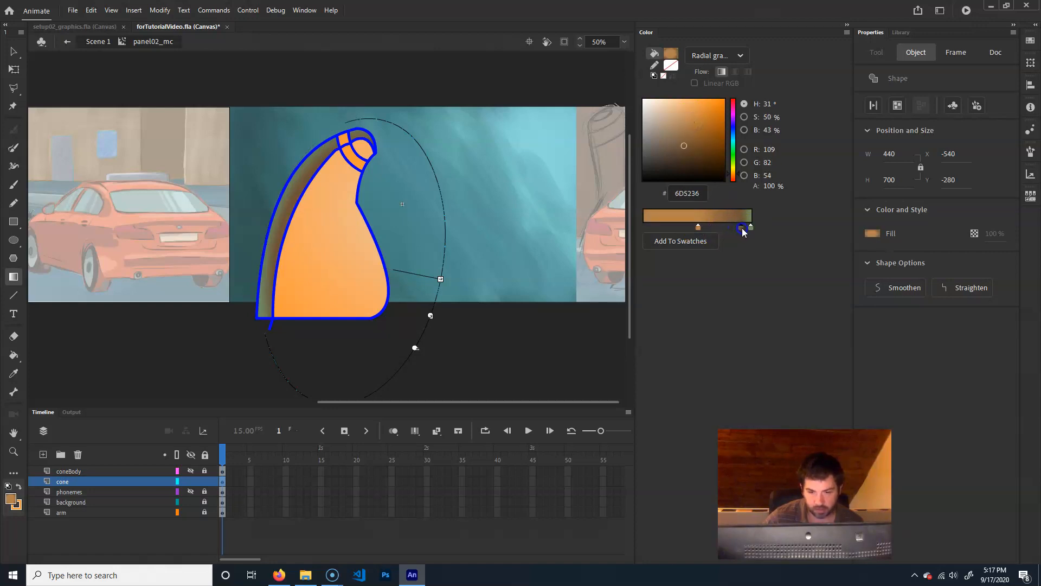
pyautogui.moveTo(741, 228); pyautogui.dragTo(740, 228)
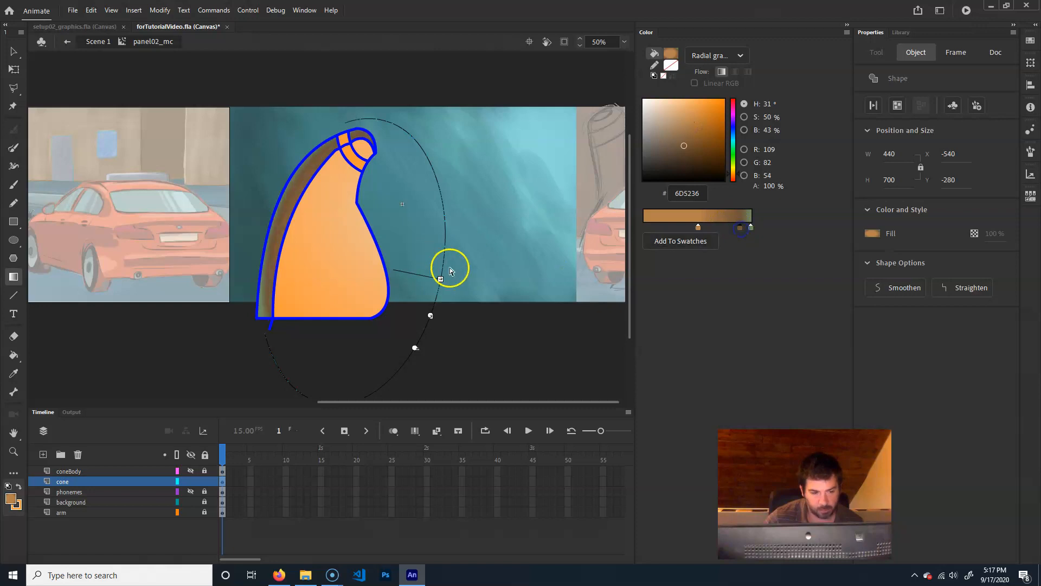
# Reselect the side strip and nudge its gradient centre slightly down and left.
pyautogui.click(401, 273)
pyautogui.click(308, 270)
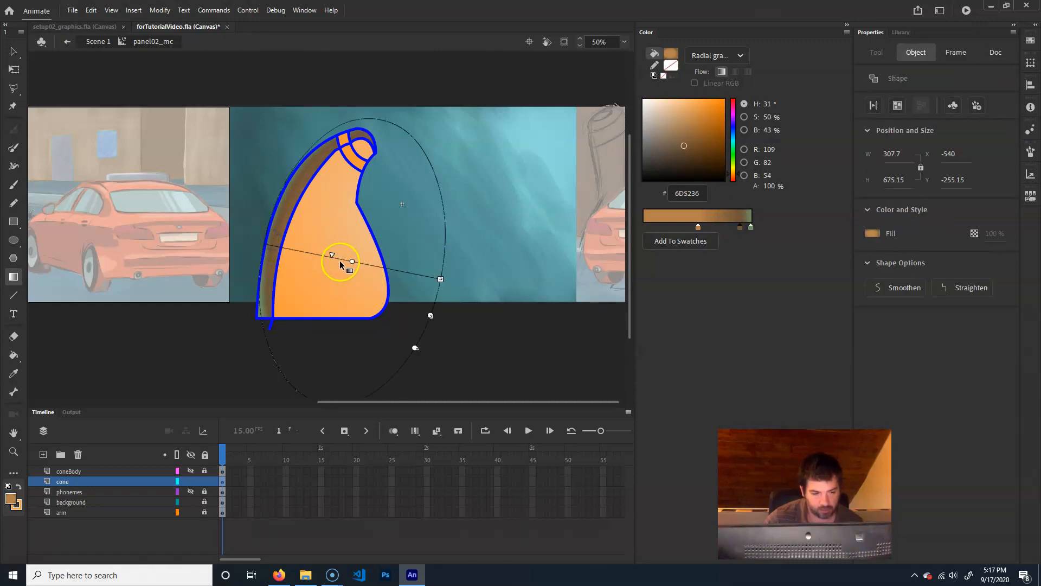
pyautogui.moveTo(349, 261); pyautogui.dragTo(348, 268)
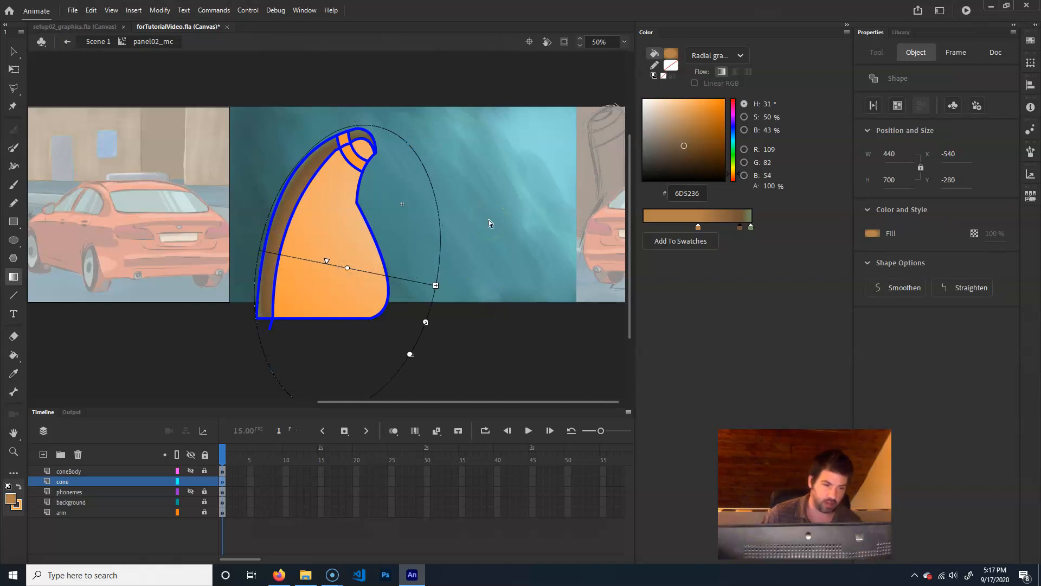
# Select the whole cone drawing and set its stroke to none to remove the blue outlines.
pyautogui.click(14, 51)
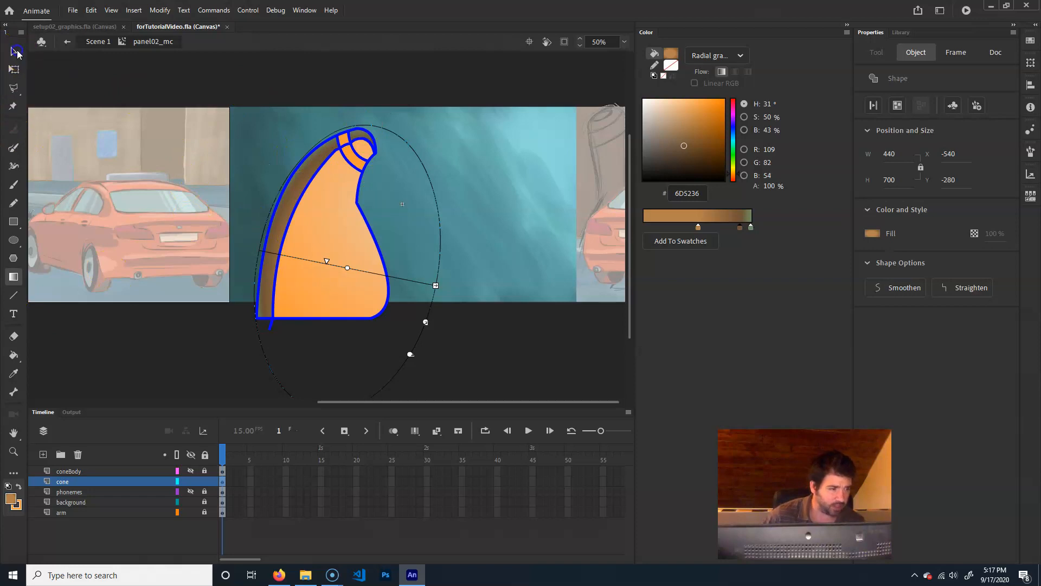
pyautogui.moveTo(437, 82)
pyautogui.mouseDown()
pyautogui.moveTo(262, 269)
pyautogui.moveTo(251, 383)
pyautogui.mouseUp()
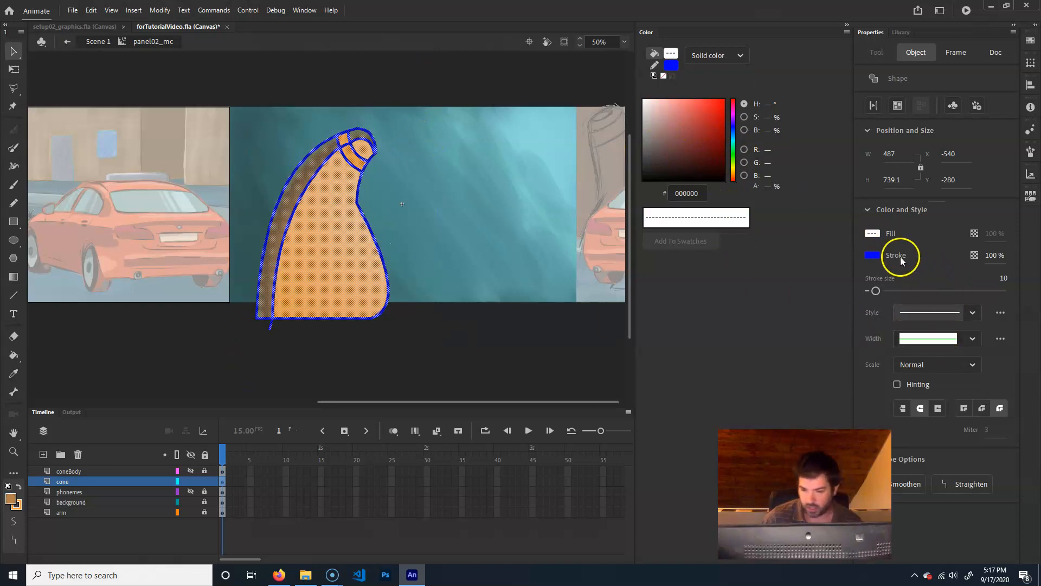
pyautogui.click(872, 255)
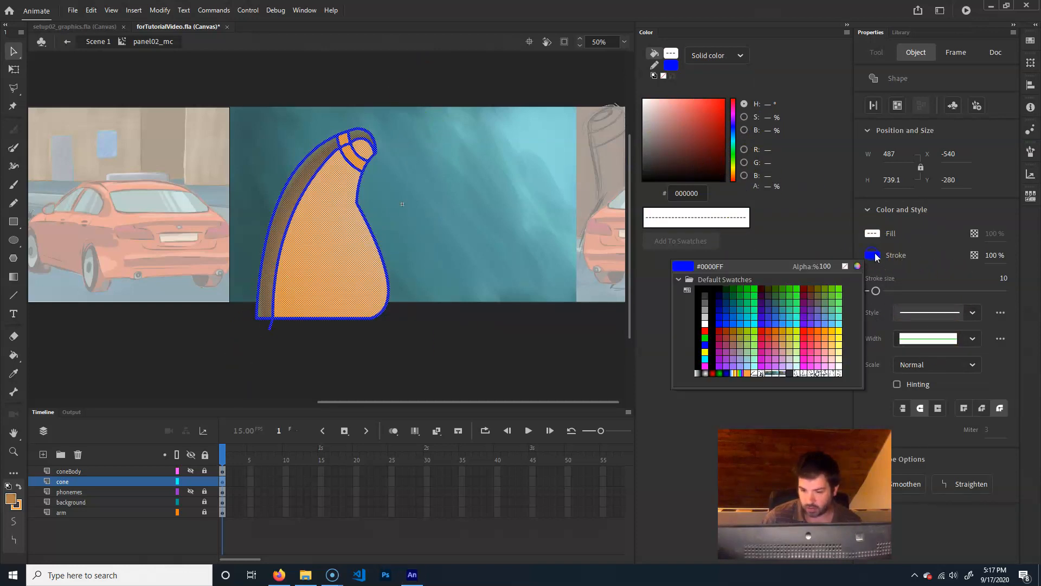
pyautogui.click(845, 266)
pyautogui.click(396, 92)
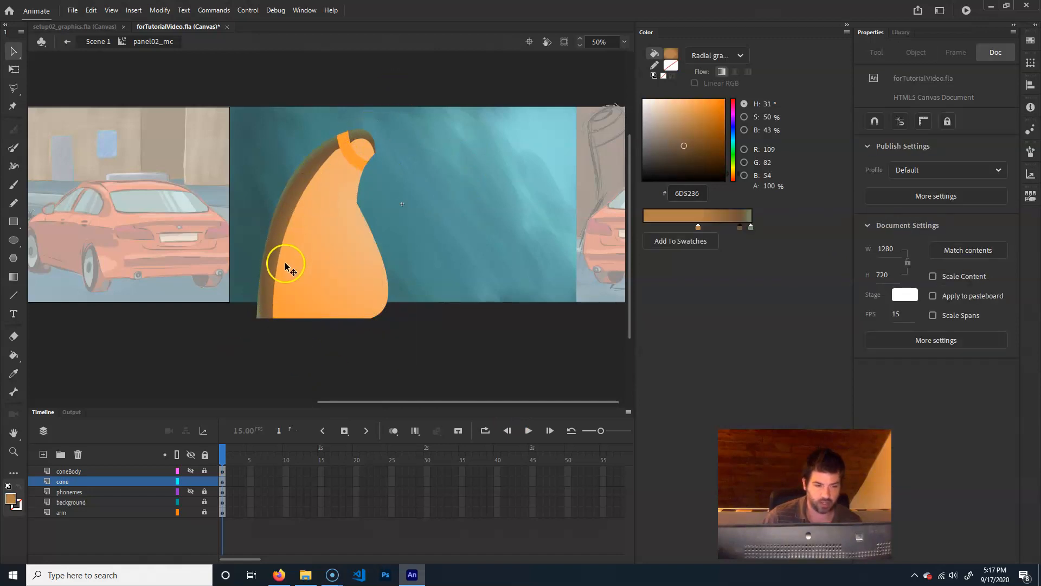
pyautogui.moveTo(356, 167); pyautogui.dragTo(337, 141)
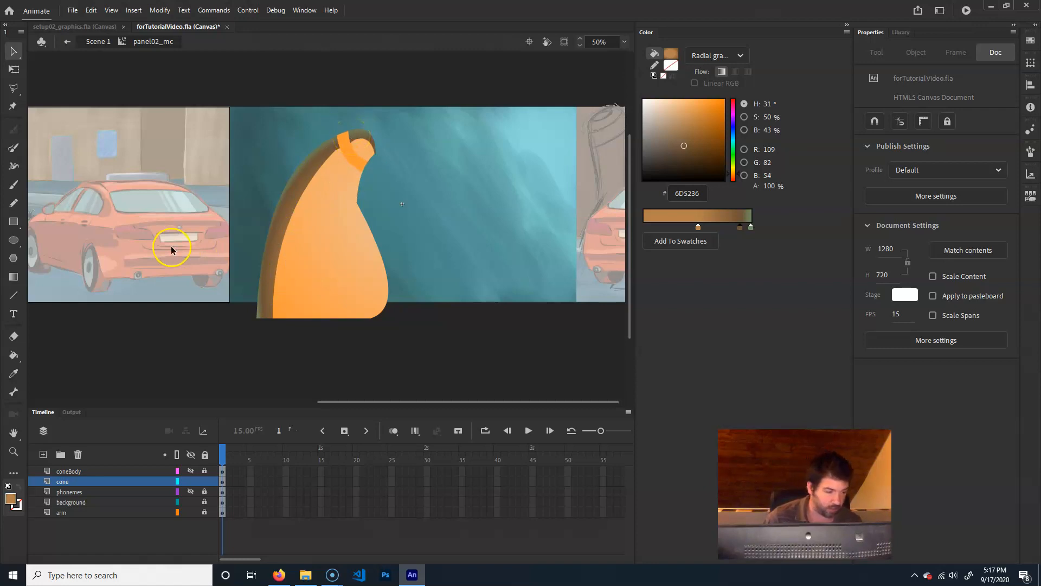
# Set the Paint Bucket fill to a linear gradient, recolour the dark brown stop to cream FDE5CC, and move the B6814A stop closer to it.
pyautogui.click(15, 356)
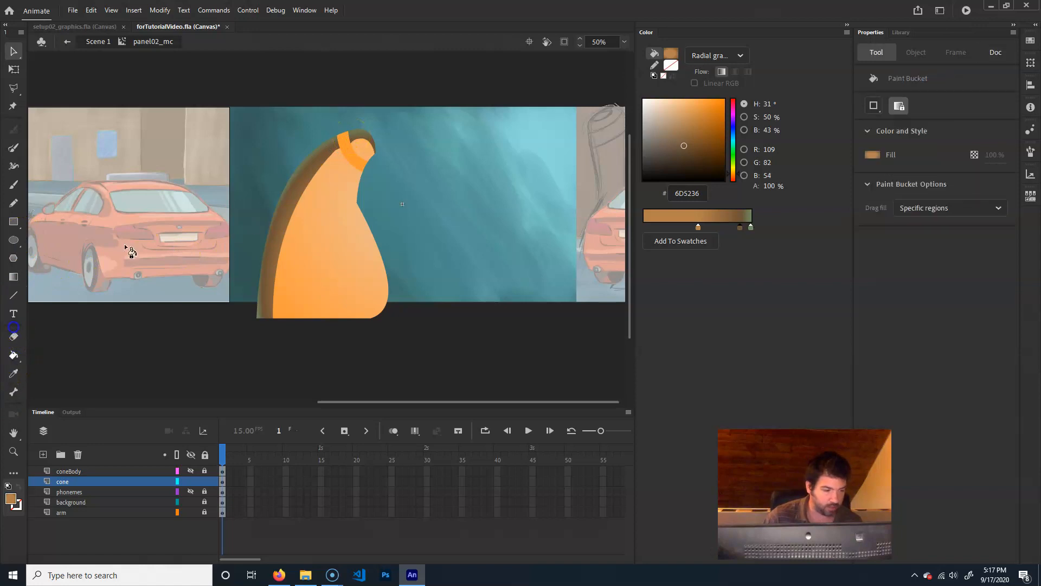
pyautogui.click(733, 55)
pyautogui.click(727, 109)
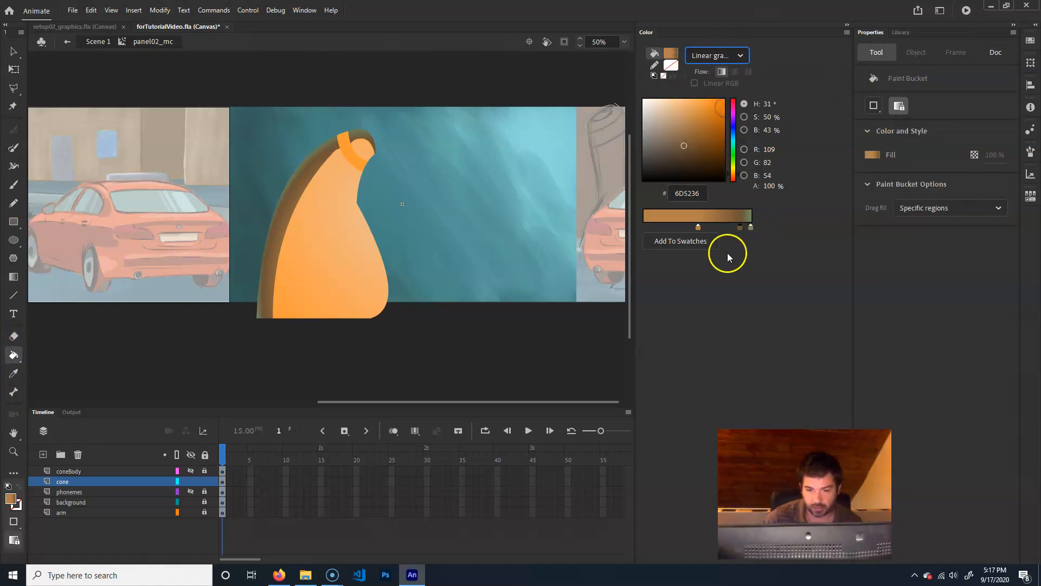
pyautogui.moveTo(684, 132); pyautogui.dragTo(658, 99)
pyautogui.click(751, 227)
pyautogui.moveTo(751, 226)
pyautogui.mouseDown()
pyautogui.moveTo(708, 238)
pyautogui.moveTo(666, 229)
pyautogui.moveTo(777, 233)
pyautogui.moveTo(754, 213)
pyautogui.mouseUp()
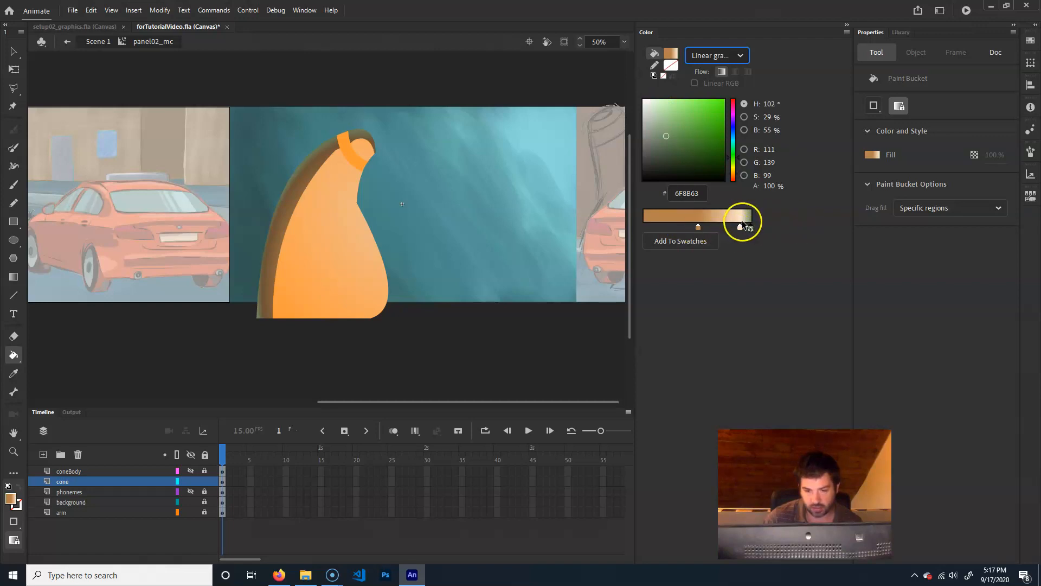
pyautogui.click(740, 227)
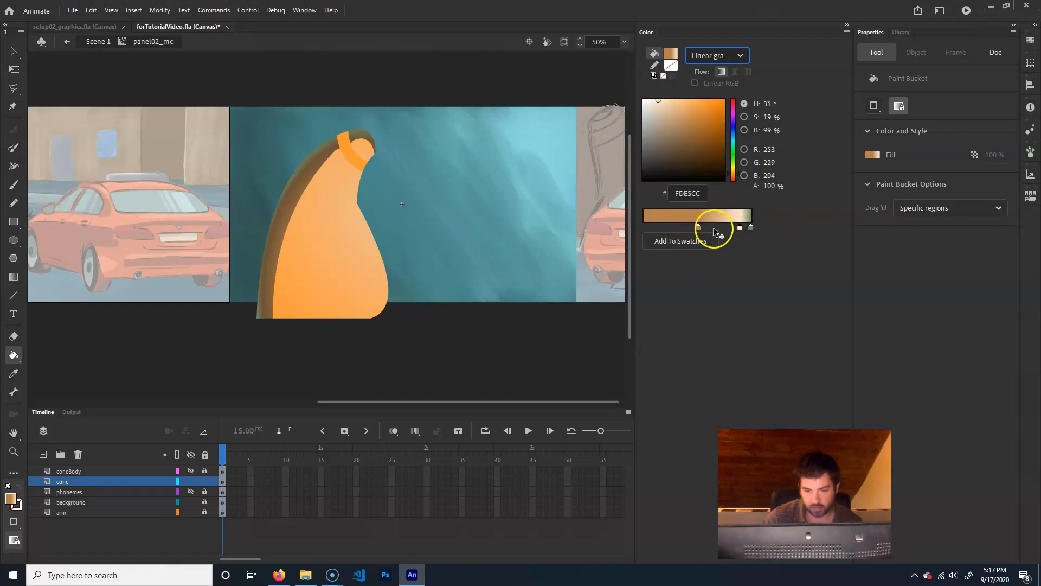
pyautogui.moveTo(698, 228)
pyautogui.mouseDown()
pyautogui.moveTo(680, 230)
pyautogui.moveTo(715, 231)
pyautogui.mouseUp()
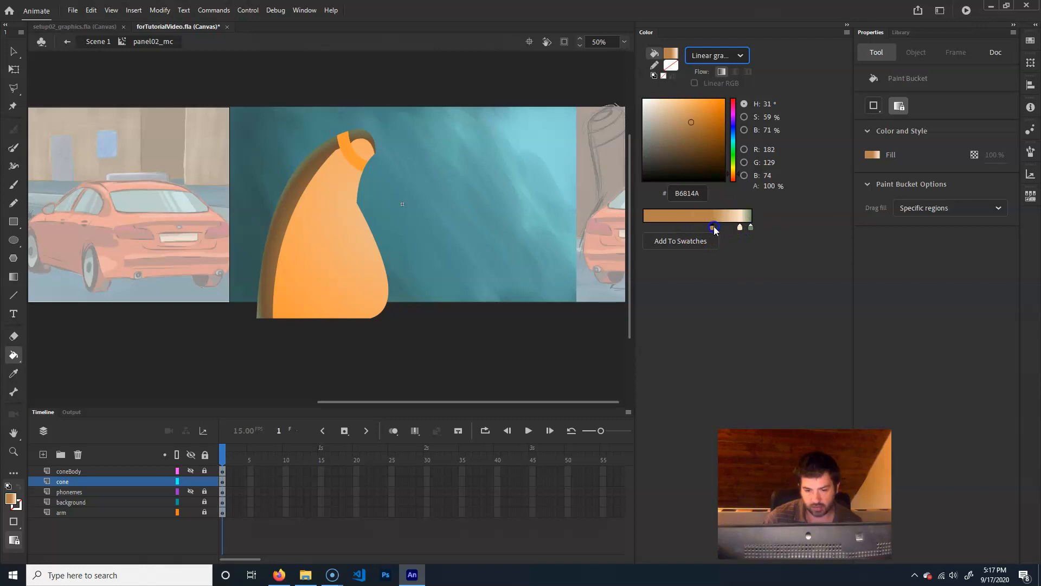
# Add a pale beige E9D6C4 stop to the linear gradient and move it close to the light brown stop.
pyautogui.click(662, 221)
pyautogui.click(661, 110)
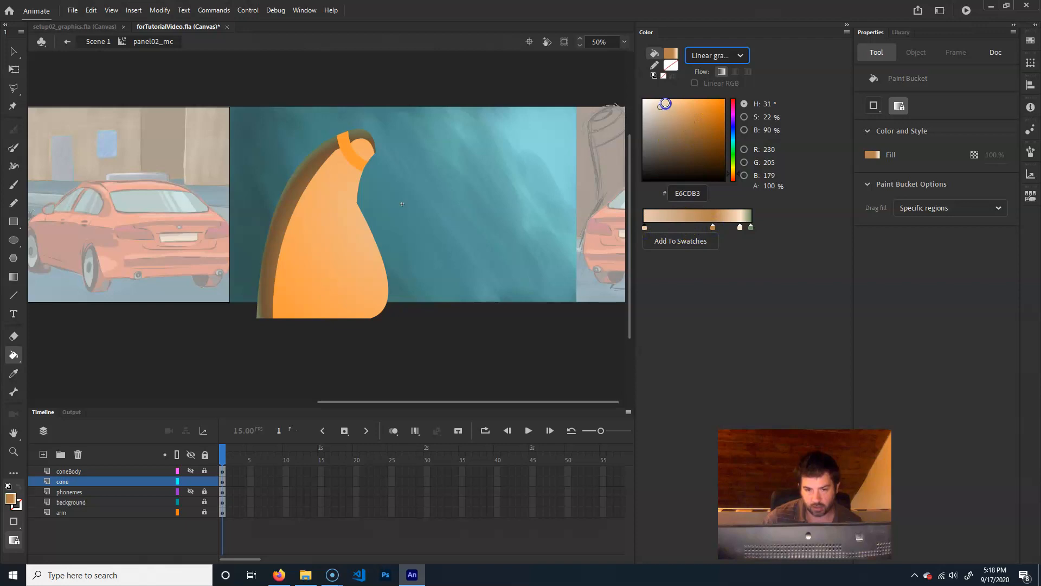
pyautogui.moveTo(646, 228); pyautogui.dragTo(682, 228)
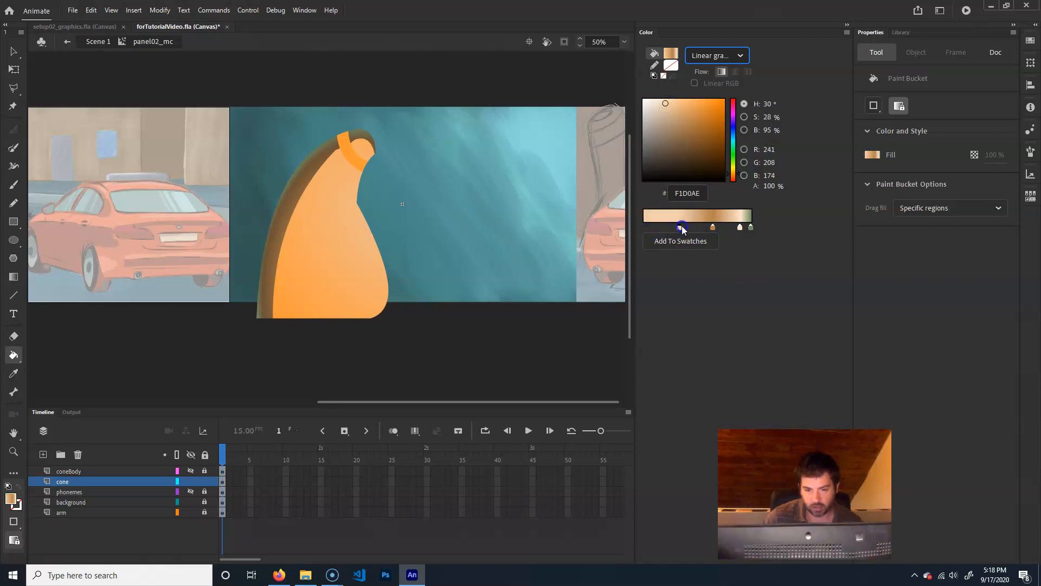
pyautogui.moveTo(674, 108); pyautogui.dragTo(657, 104)
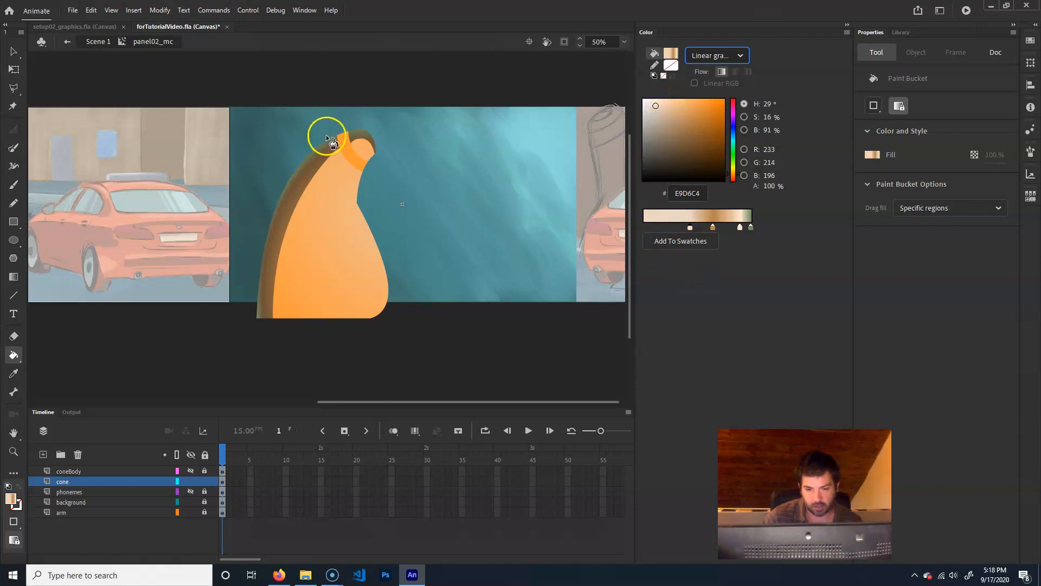
# Remove the cream stop, shift the light brown and beige stops toward the green end, and fill the cone's upper stripe with the gradient.
pyautogui.moveTo(738, 227); pyautogui.dragTo(732, 324)
pyautogui.moveTo(716, 230)
pyautogui.mouseDown()
pyautogui.moveTo(735, 232)
pyautogui.moveTo(702, 228)
pyautogui.mouseUp()
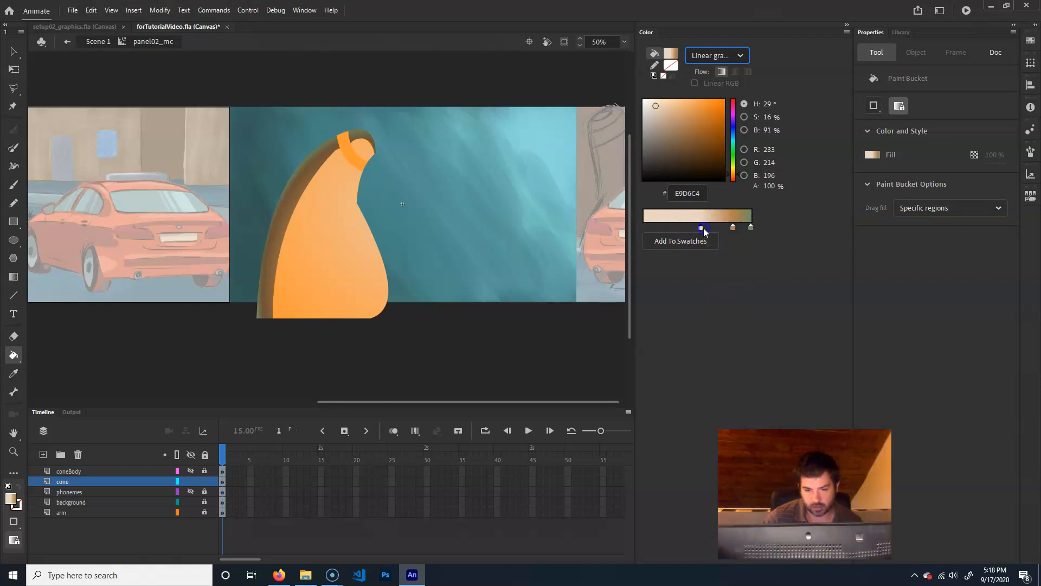
pyautogui.click(356, 159)
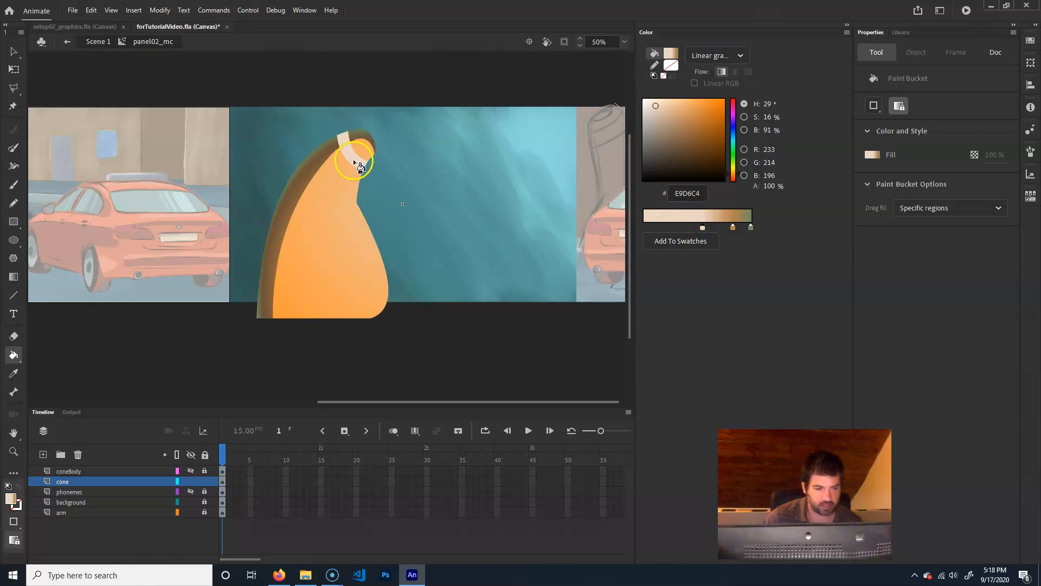
# Shrink, rotate and reposition the stripe's linear gradient so beige covers the cone's front and the brown-green end falls on its side strip.
pyautogui.click(13, 277)
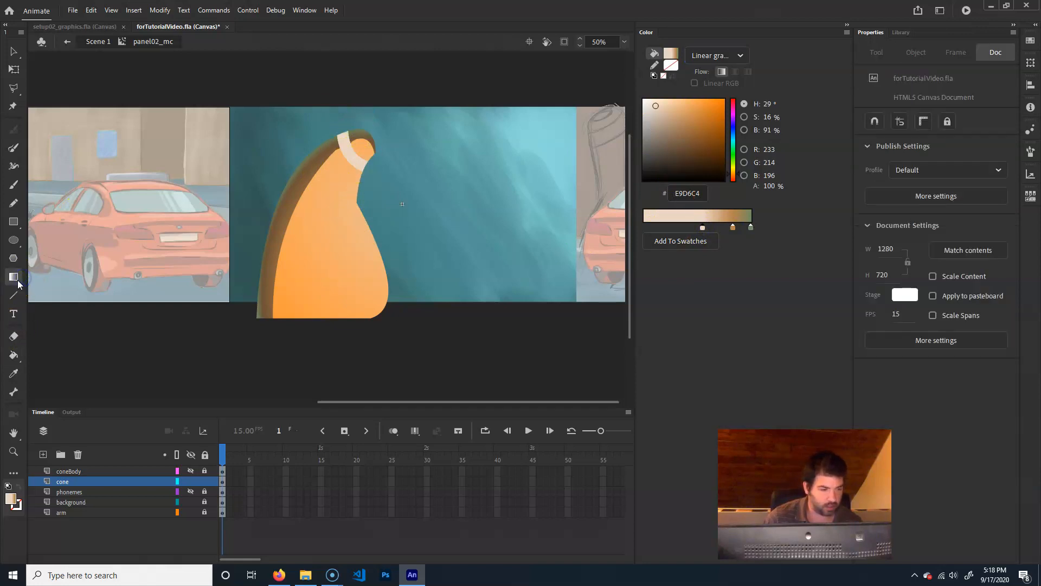
pyautogui.click(371, 160)
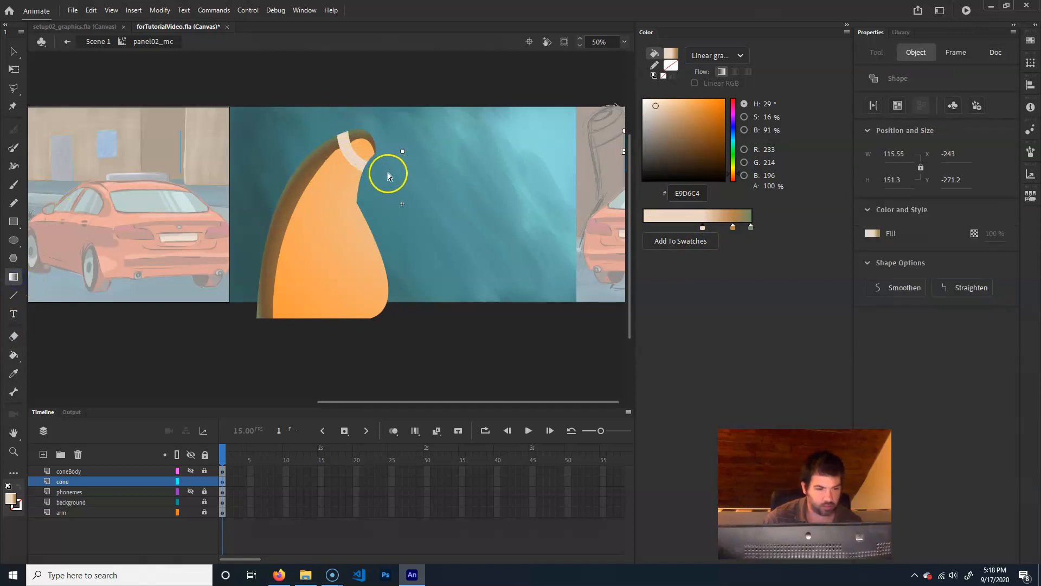
pyautogui.moveTo(348, 156); pyautogui.dragTo(353, 152)
pyautogui.moveTo(576, 152); pyautogui.dragTo(362, 165)
pyautogui.moveTo(379, 131); pyautogui.dragTo(356, 157)
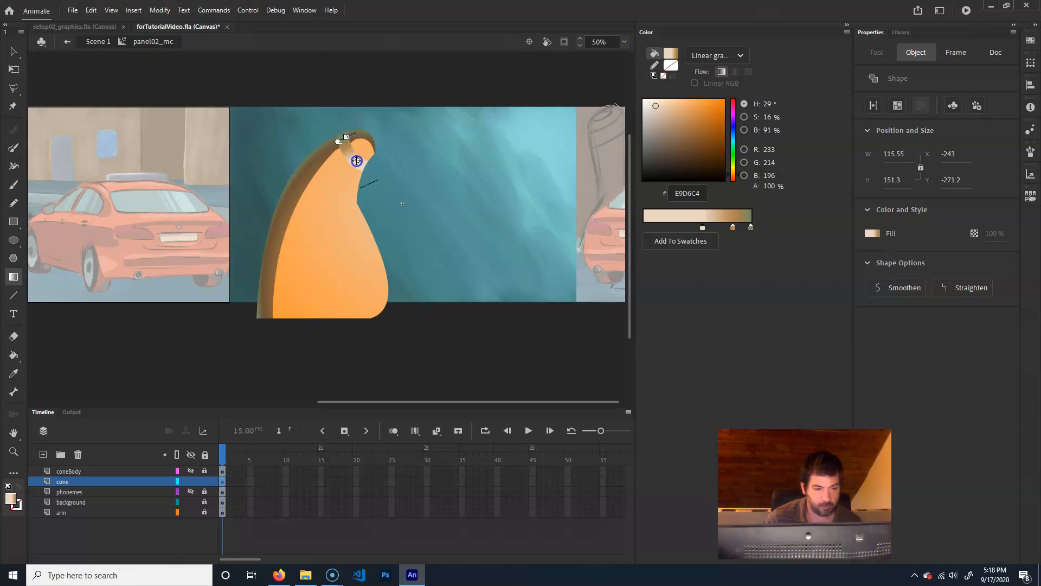
pyautogui.click(416, 333)
pyautogui.moveTo(352, 176); pyautogui.dragTo(337, 128)
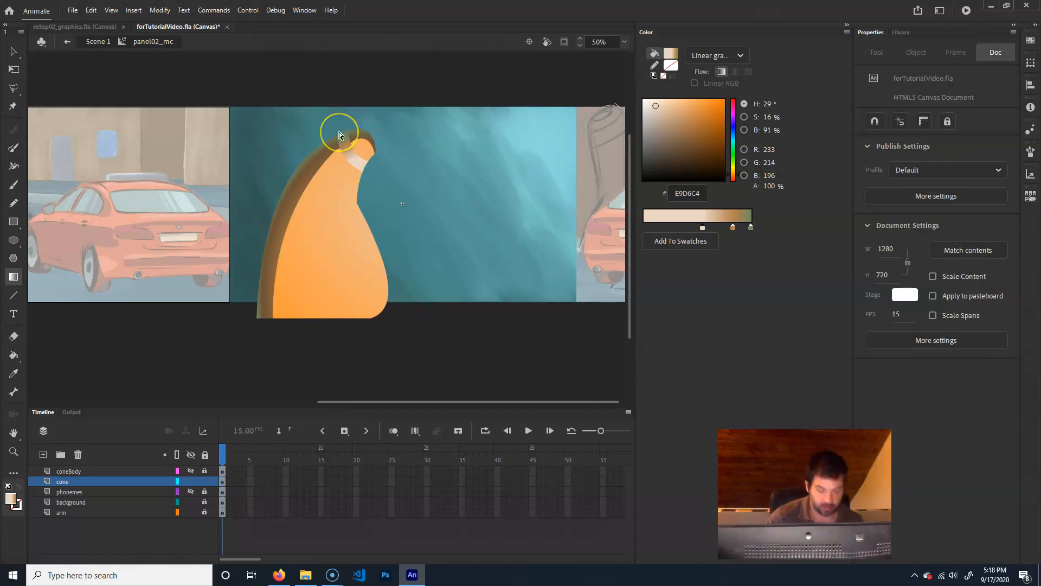
pyautogui.moveTo(336, 88); pyautogui.dragTo(274, 308)
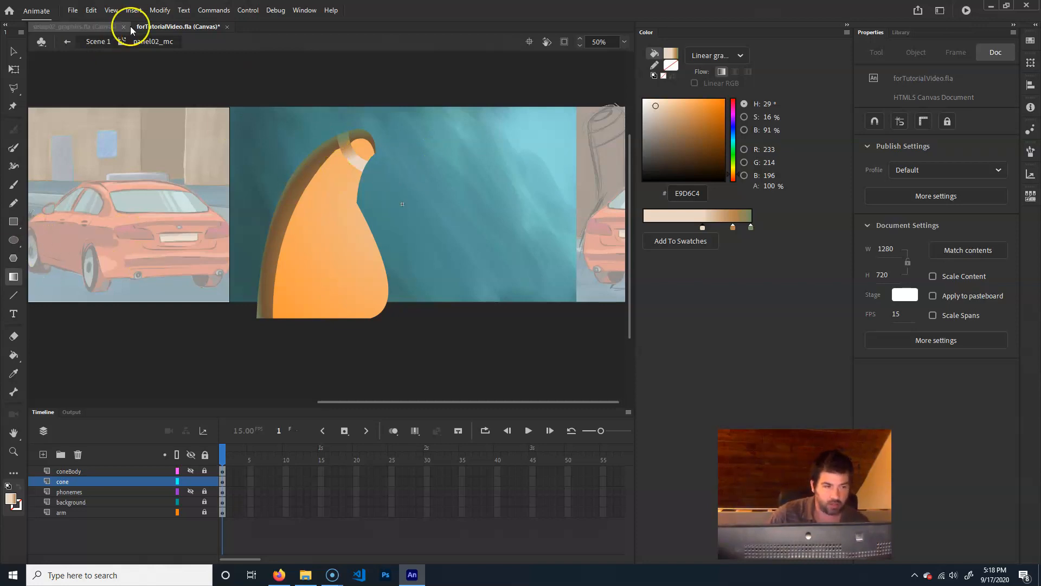
# Check the eyes in setup02_graphics.fla, return to forTutorialVideo.fla, and set a radial Oval fill with a white FFFFFF stop near the start.
pyautogui.click(91, 27)
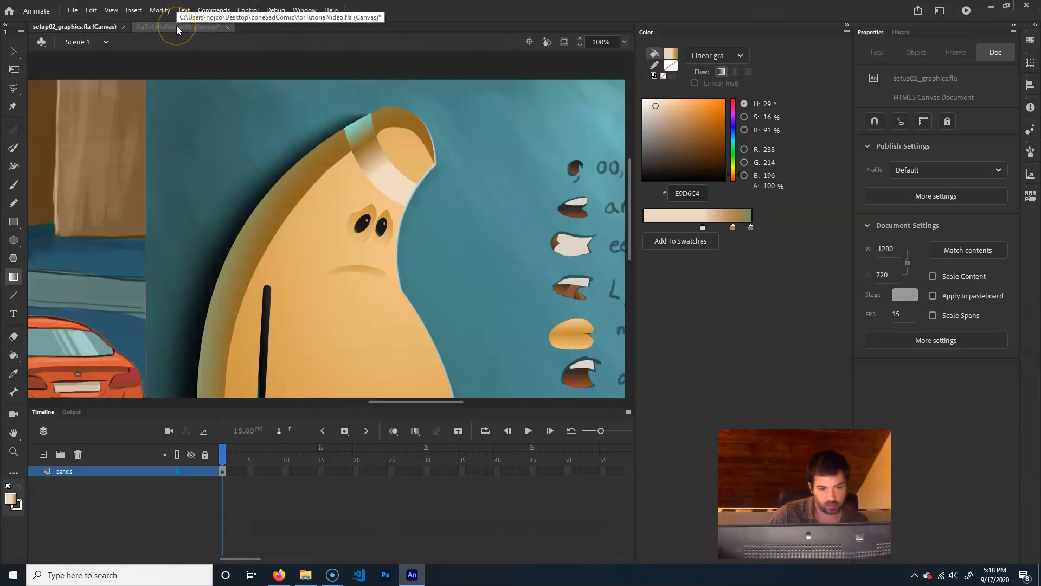
pyautogui.click(176, 25)
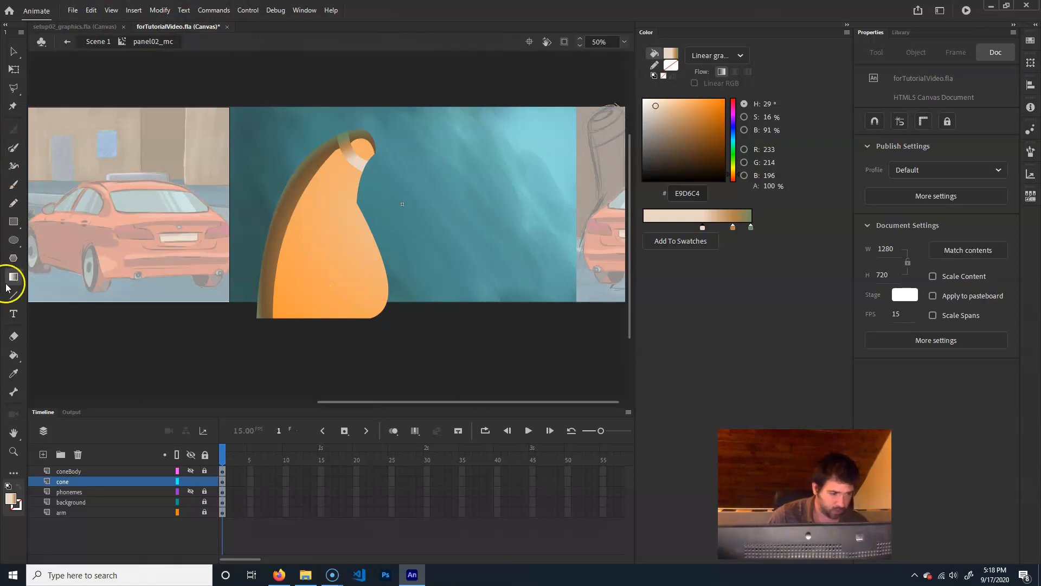
pyautogui.click(14, 239)
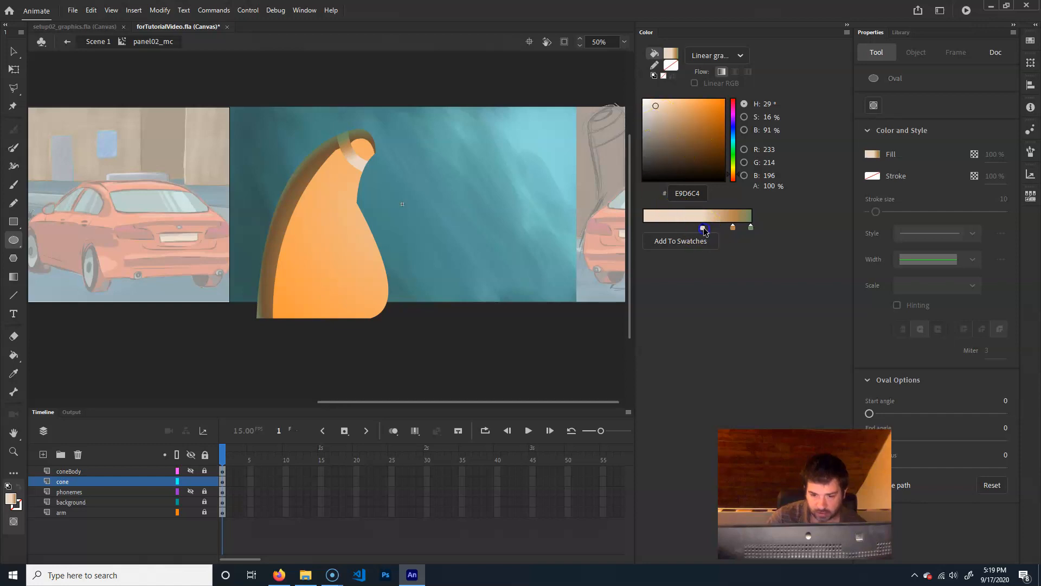
pyautogui.moveTo(703, 230); pyautogui.dragTo(658, 230)
pyautogui.click(716, 55)
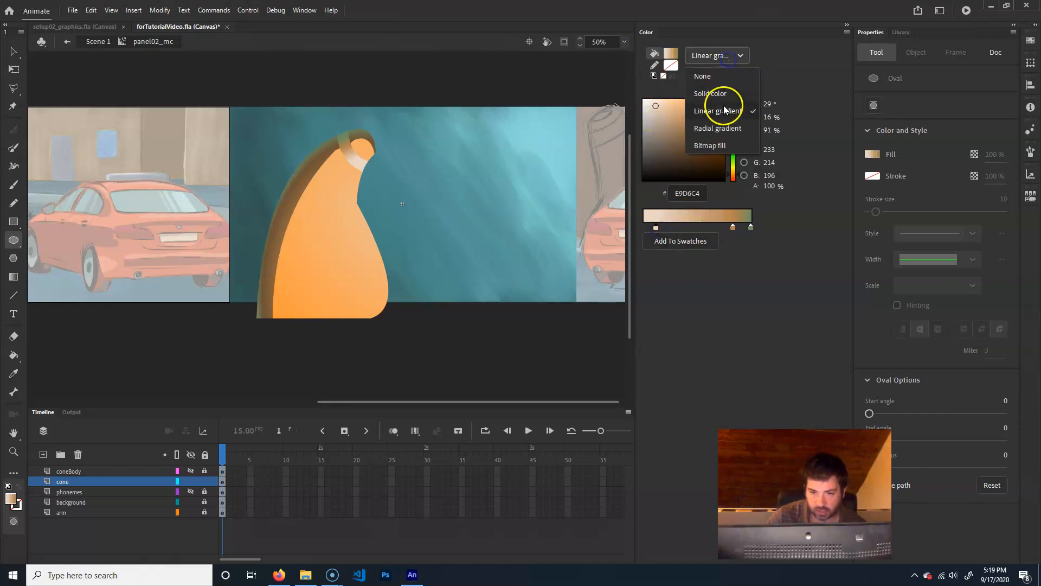
pyautogui.click(724, 128)
pyautogui.moveTo(659, 122); pyautogui.dragTo(646, 101)
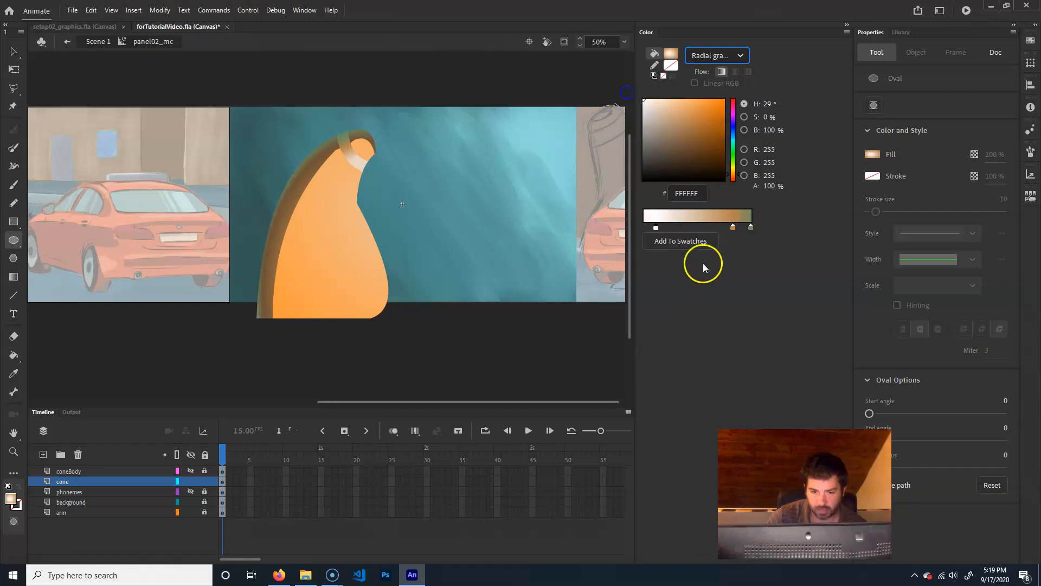
# Change the light brown gradient stop to black 000000 and move it close to the white stop.
pyautogui.click(732, 228)
pyautogui.moveTo(694, 172); pyautogui.dragTo(643, 181)
pyautogui.click(733, 229)
pyautogui.moveTo(736, 232); pyautogui.dragTo(674, 230)
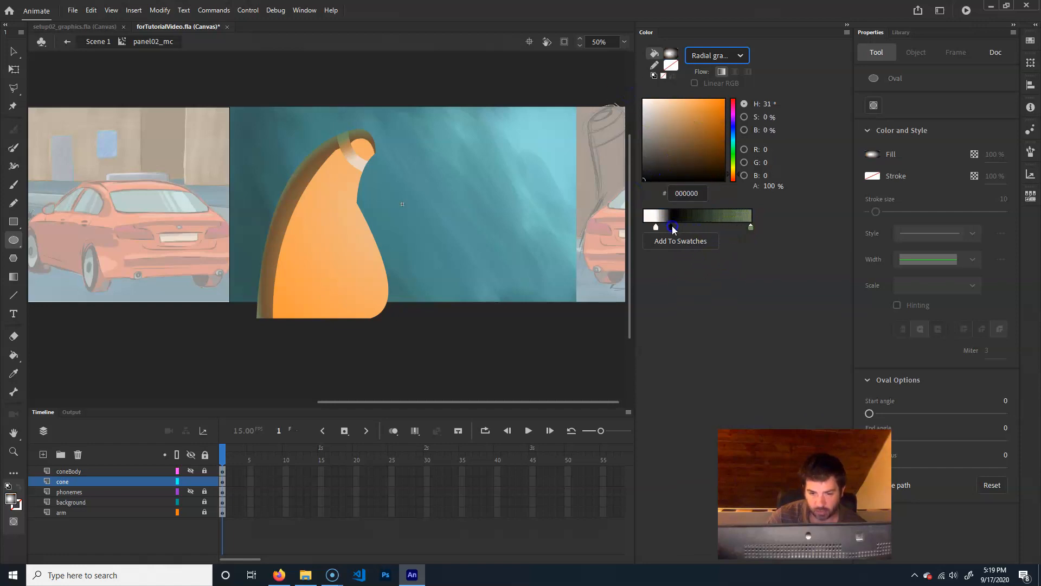
# Add a near-black 0A0D09 stop beside the green end and move the white stop to the gradient's start with black close behind.
pyautogui.click(676, 225)
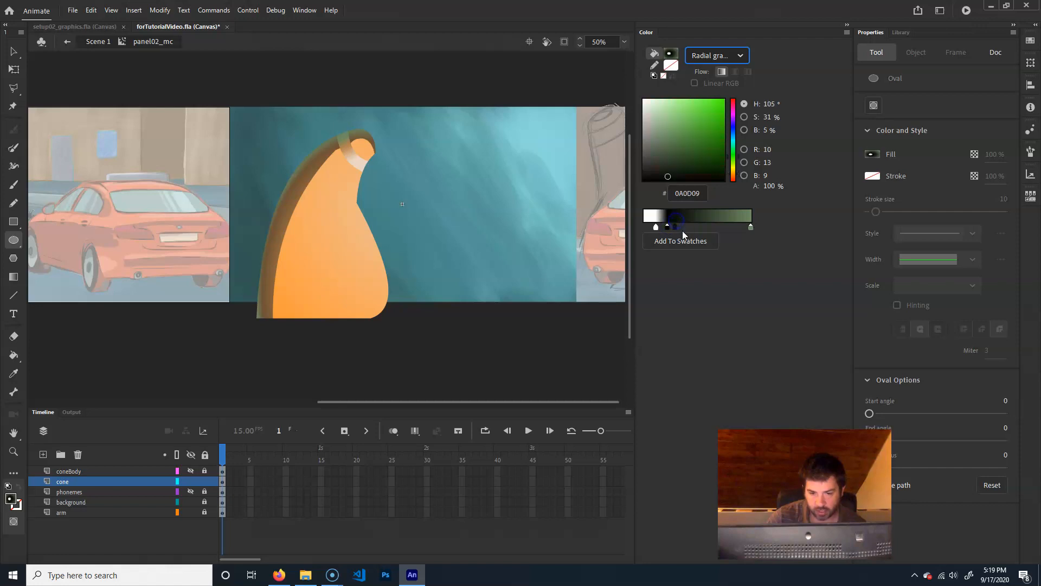
pyautogui.moveTo(680, 230); pyautogui.dragTo(744, 229)
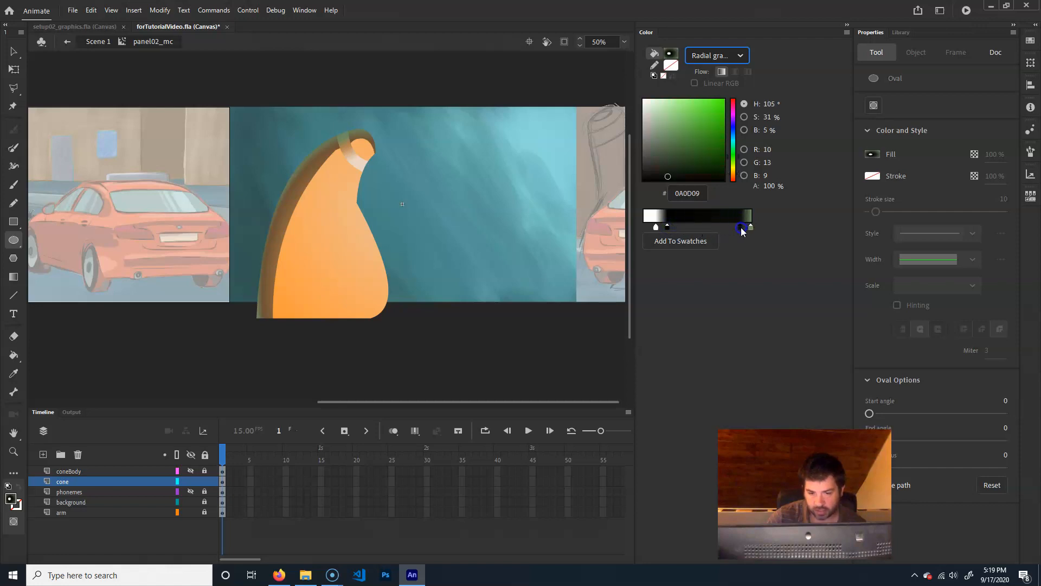
pyautogui.click(656, 228)
pyautogui.click(666, 228)
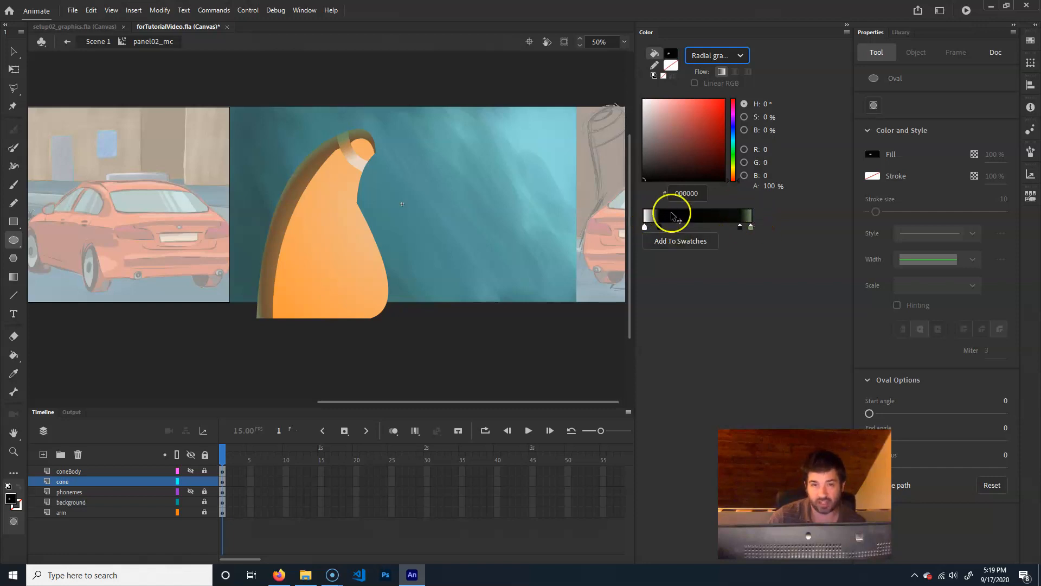
# Draw an eye oval about 50 by 68 px beside the cone and adjust its radial gradient so green shows along the lower edge.
pyautogui.moveTo(437, 216); pyautogui.dragTo(458, 197)
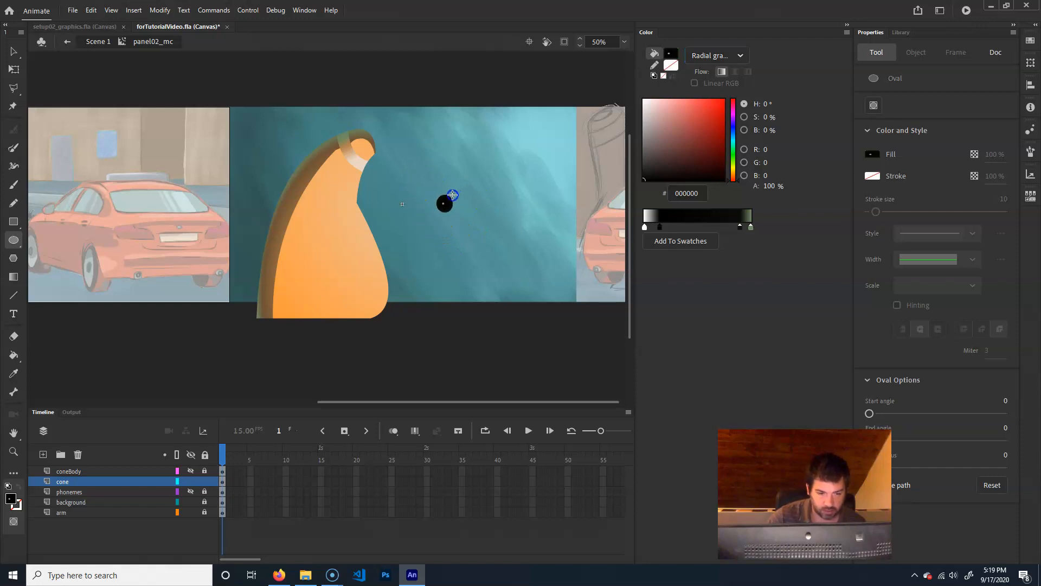
pyautogui.hotkey('ctrl', '1')
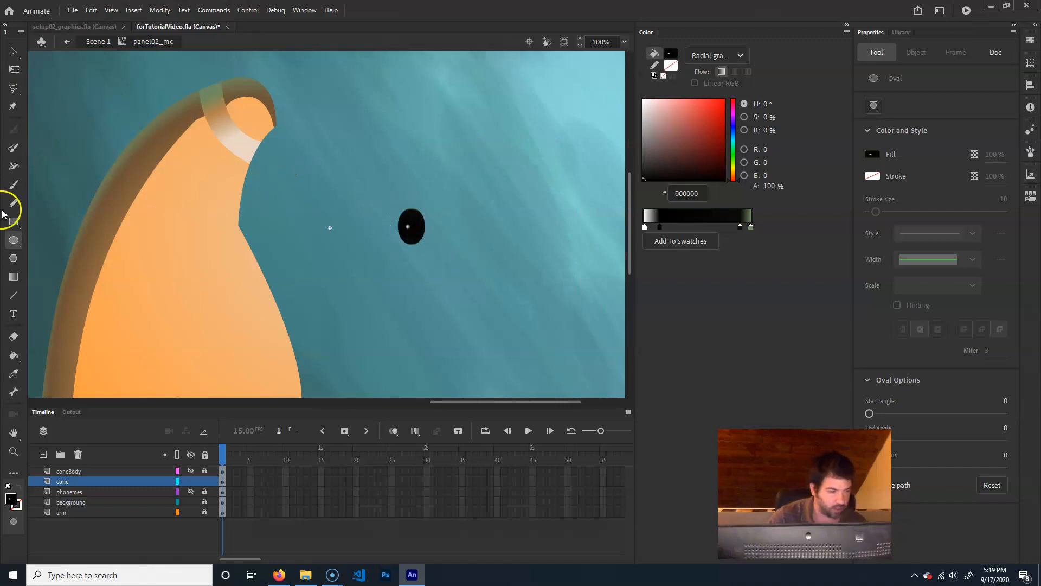
pyautogui.click(14, 276)
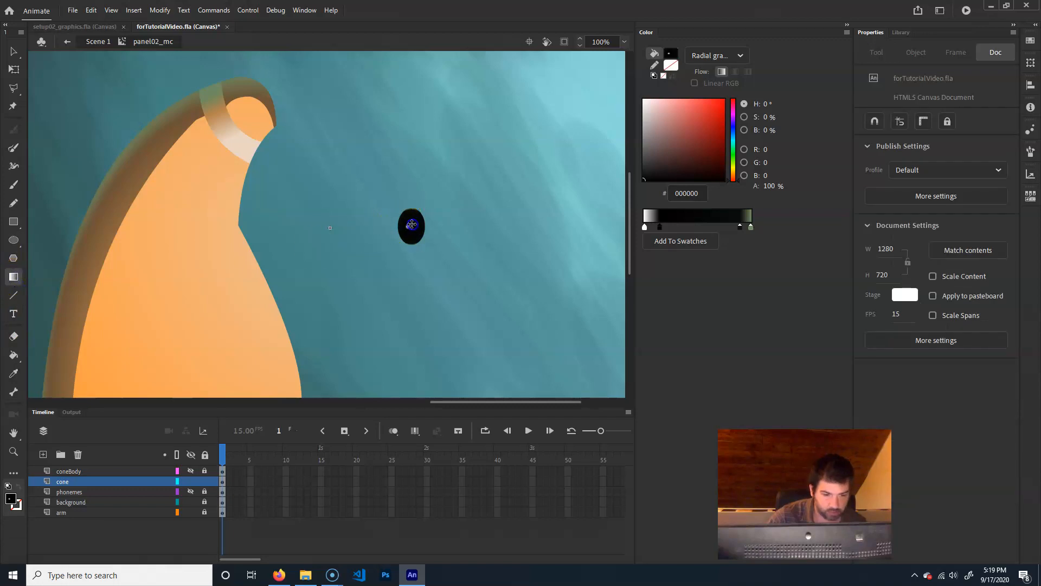
pyautogui.click(409, 225)
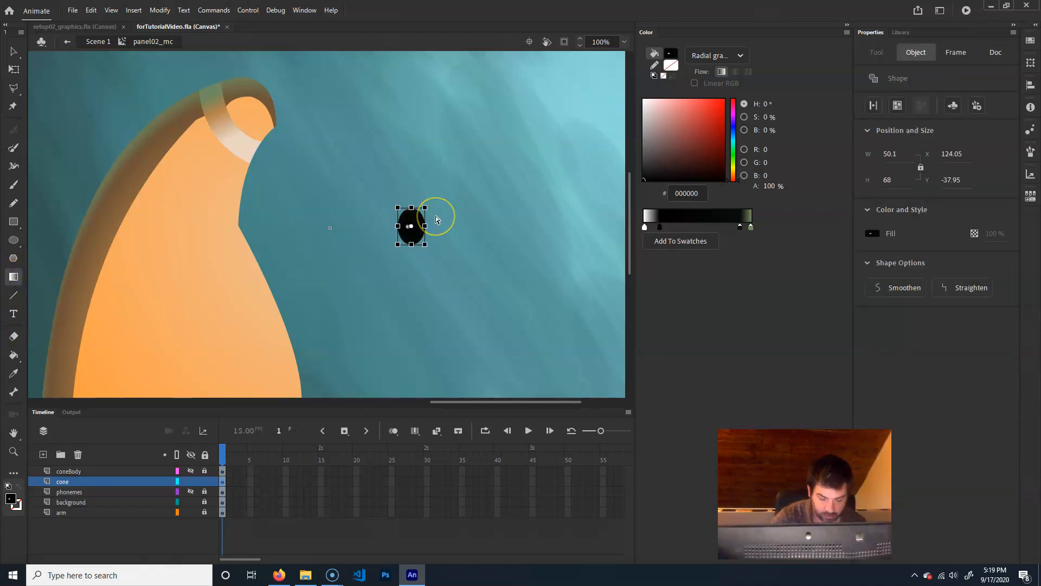
pyautogui.hotkey('ctrl', '=')
pyautogui.moveTo(367, 228)
pyautogui.mouseDown()
pyautogui.moveTo(333, 223)
pyautogui.moveTo(368, 242)
pyautogui.mouseUp()
pyautogui.click(441, 285)
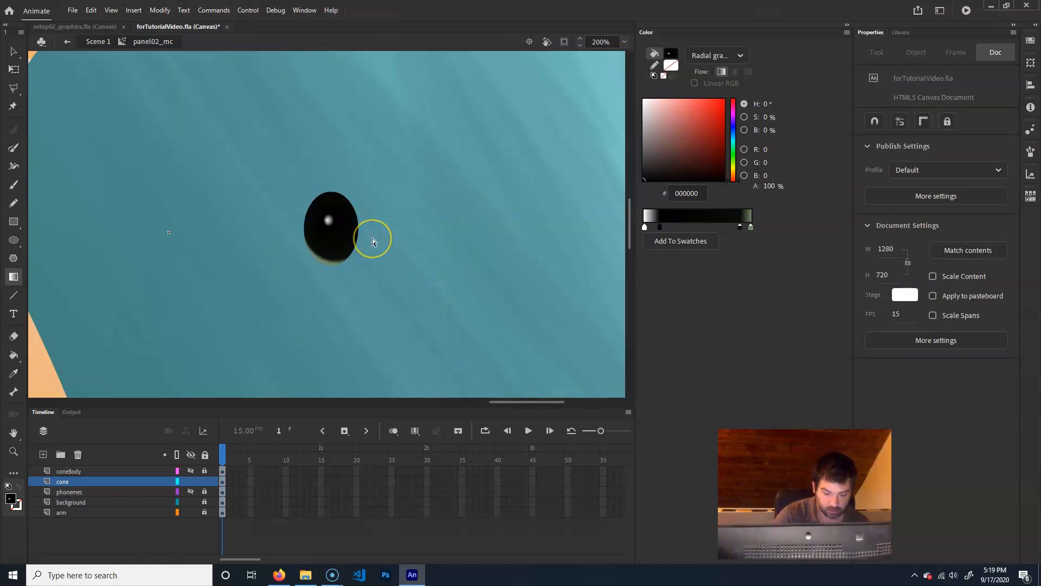
pyautogui.hotkey('ctrl', '-')
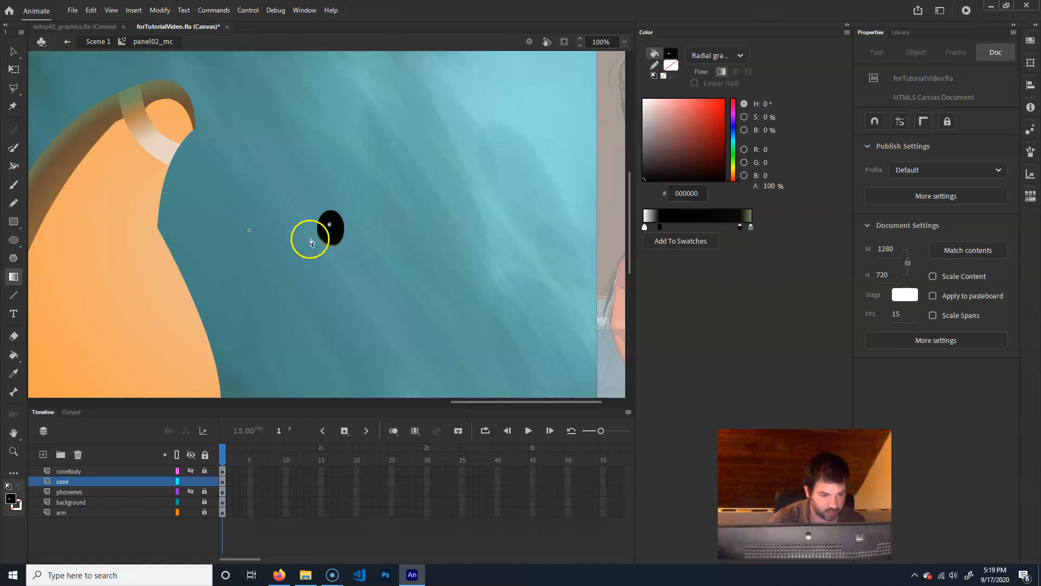
# Try shifting the near-black gradient stop inward and recolouring the green end stop to brown 725119 without the eye selected.
pyautogui.click(739, 226)
pyautogui.click(739, 228)
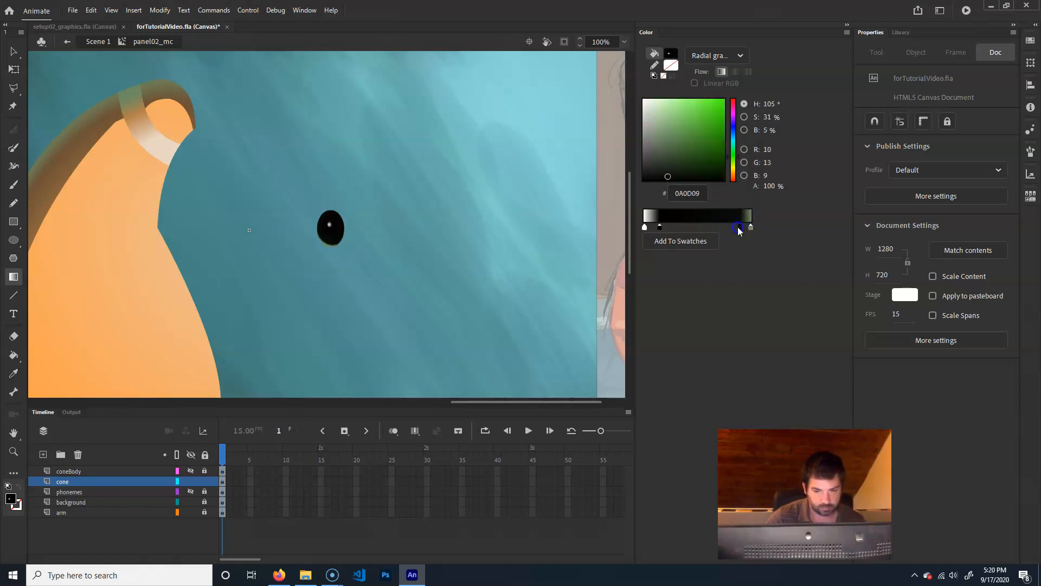
pyautogui.click(751, 228)
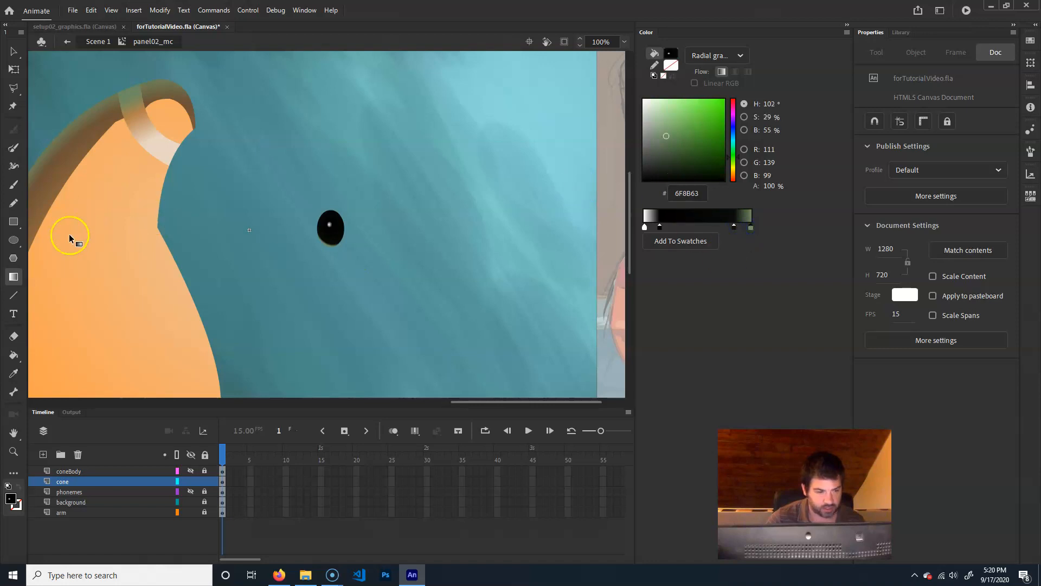
pyautogui.click(734, 171)
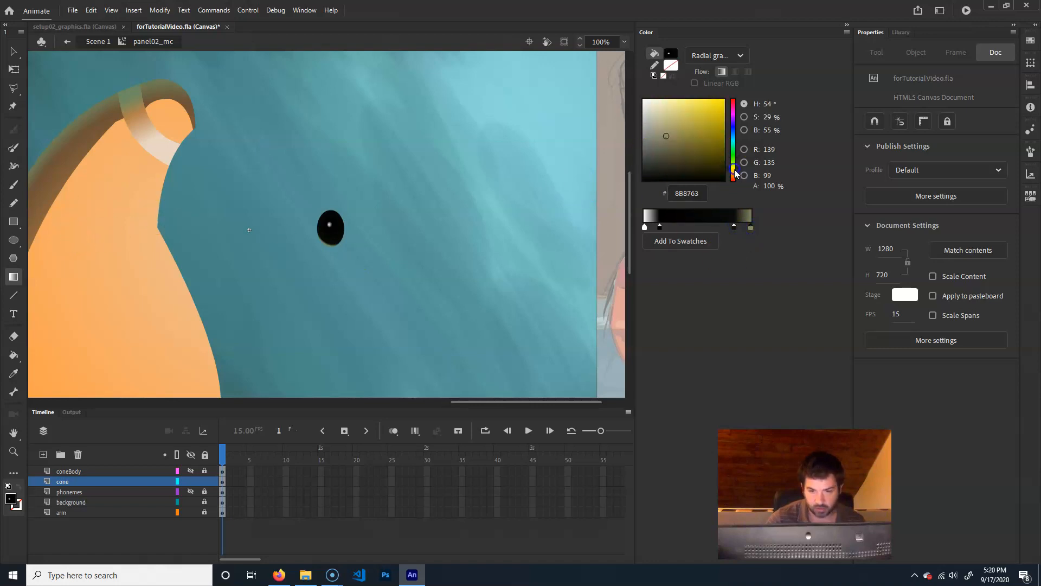
pyautogui.moveTo(659, 132); pyautogui.dragTo(693, 147)
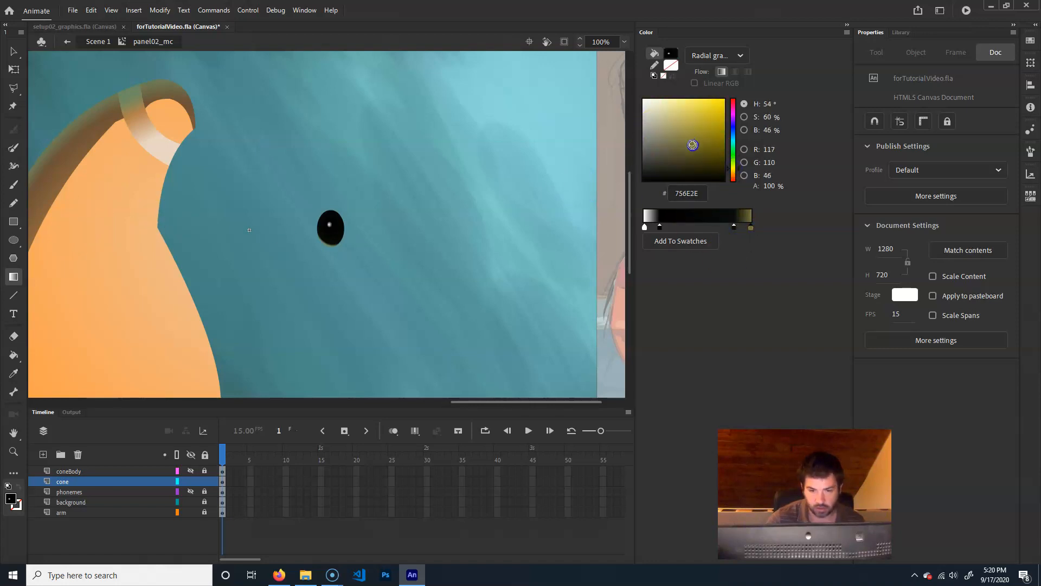
pyautogui.click(735, 175)
pyautogui.click(708, 145)
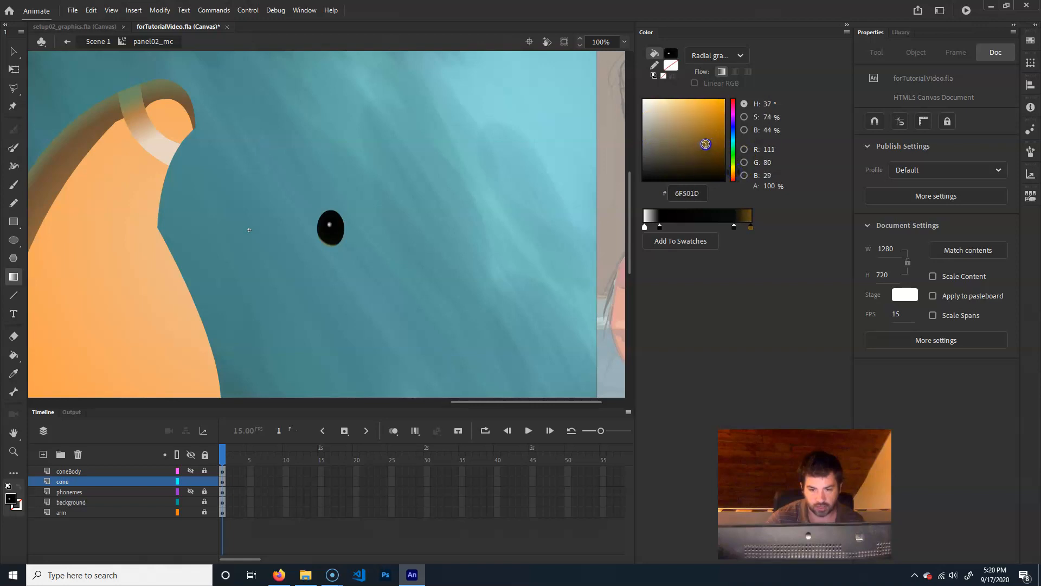
pyautogui.moveTo(705, 143); pyautogui.dragTo(707, 145)
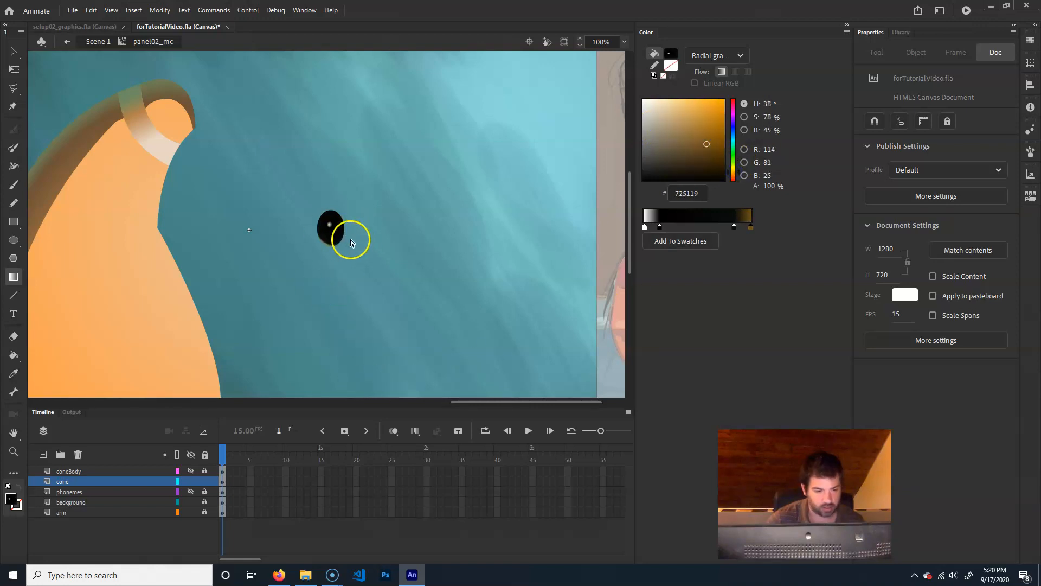
# Select the eye and change its gradient's green end stop to dark brown 655526.
pyautogui.click(334, 237)
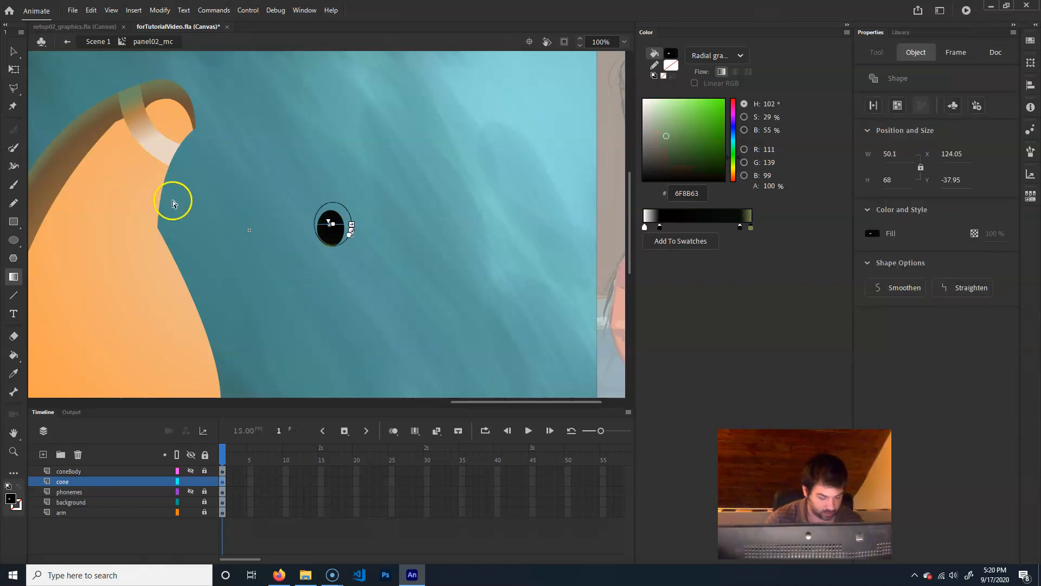
pyautogui.press('v')
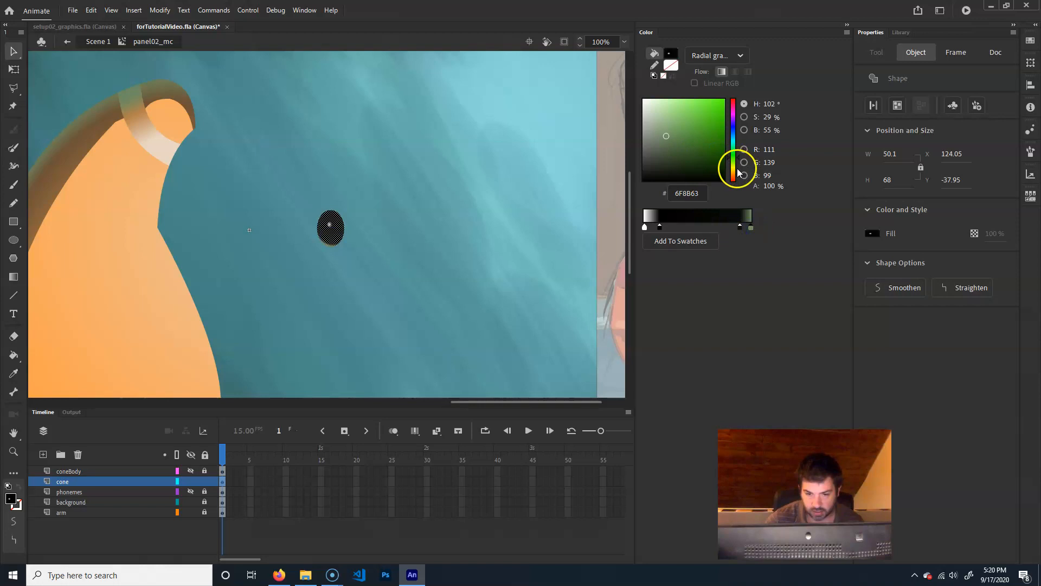
pyautogui.click(735, 173)
pyautogui.moveTo(704, 161); pyautogui.dragTo(694, 152)
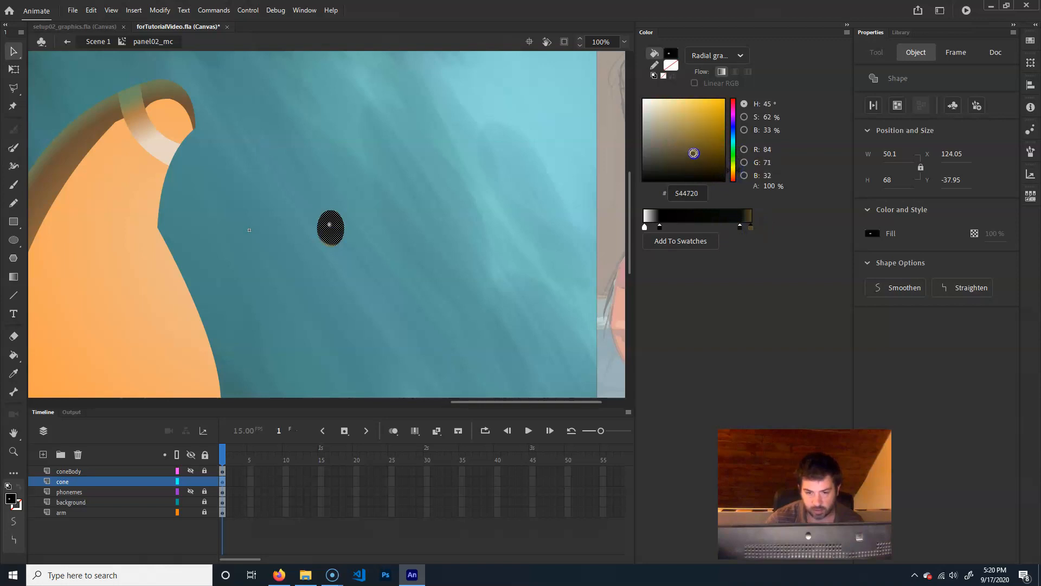
pyautogui.click(449, 248)
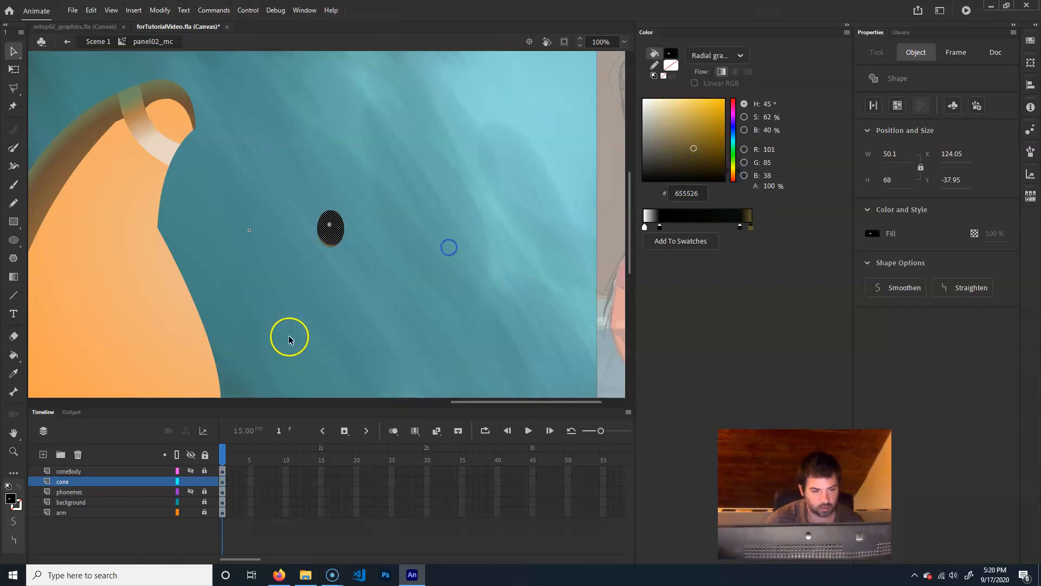
# Scale the eye down to about 28 by 42 px and skew it so its upper edge leans slightly right.
pyautogui.click(327, 232)
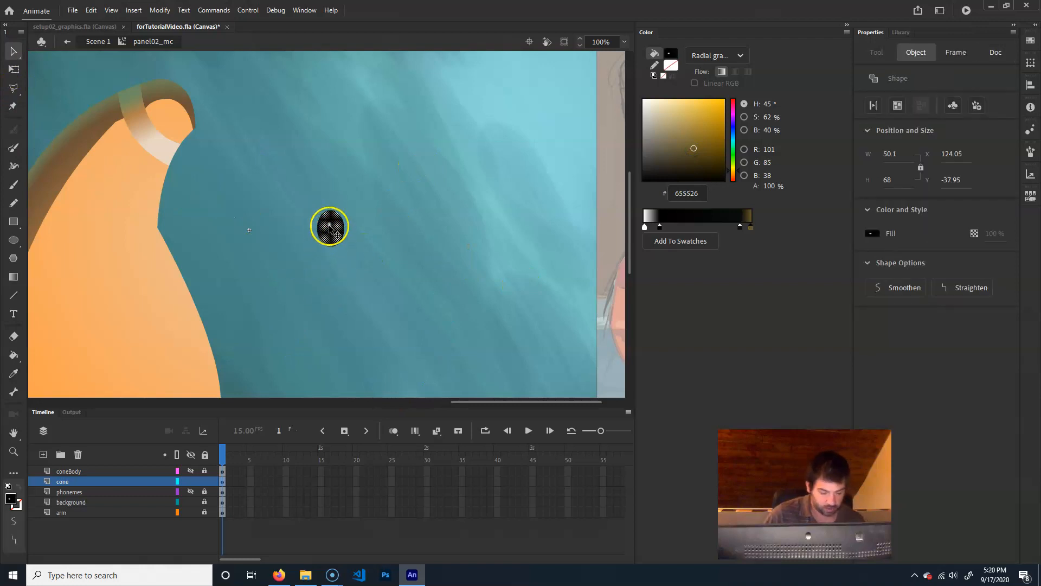
pyautogui.press('q')
pyautogui.moveTo(344, 245); pyautogui.dragTo(340, 243)
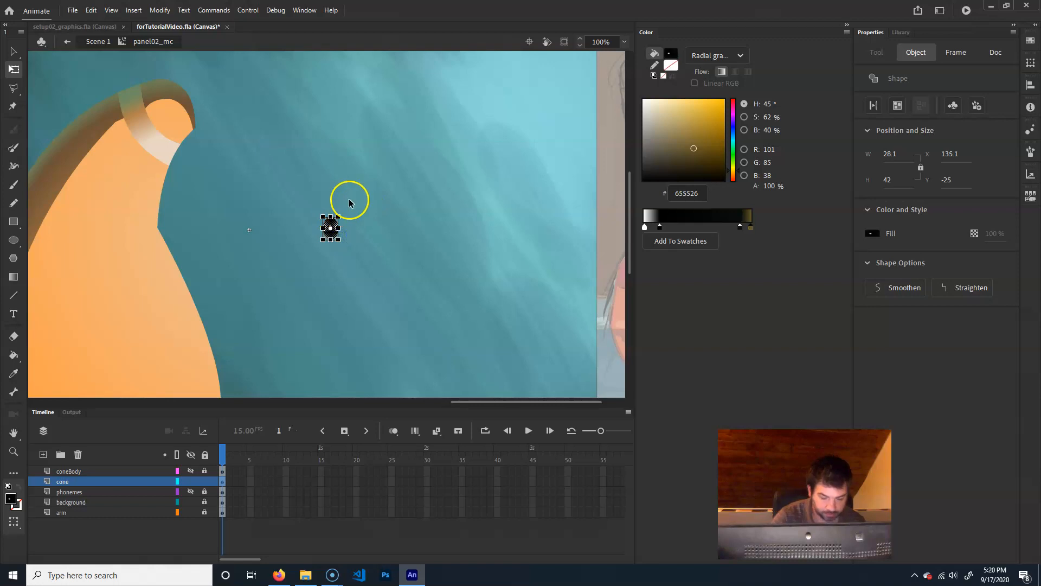
pyautogui.hotkey('ctrl', '=')
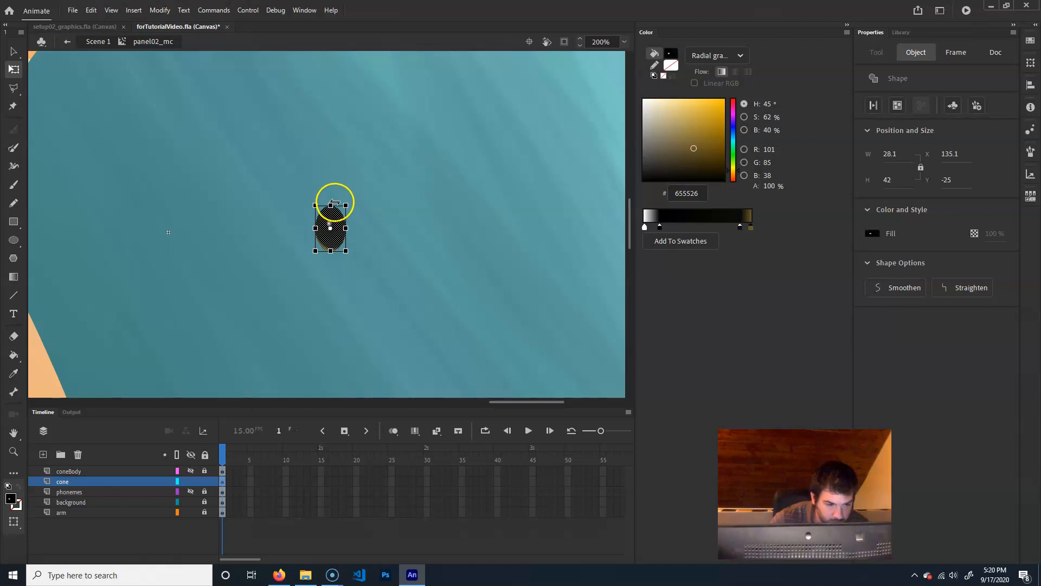
pyautogui.moveTo(334, 203); pyautogui.dragTo(339, 203)
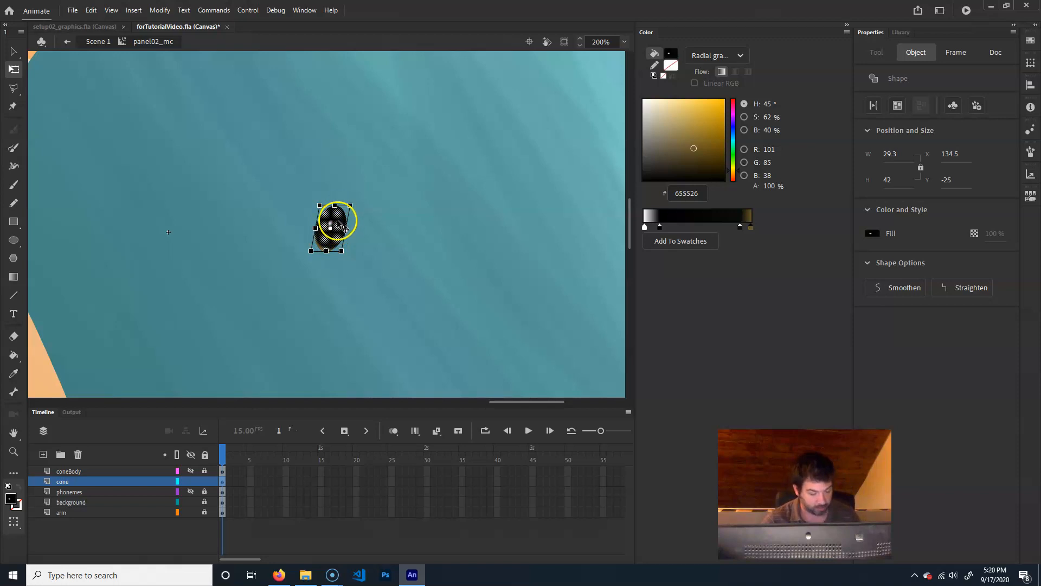
# Duplicate the eye just to its right and scale the copy down to about 21 by 36 px.
pyautogui.press('v')
pyautogui.click(333, 226)
pyautogui.moveTo(338, 225); pyautogui.dragTo(389, 229)
pyautogui.click(419, 235)
pyautogui.press('q')
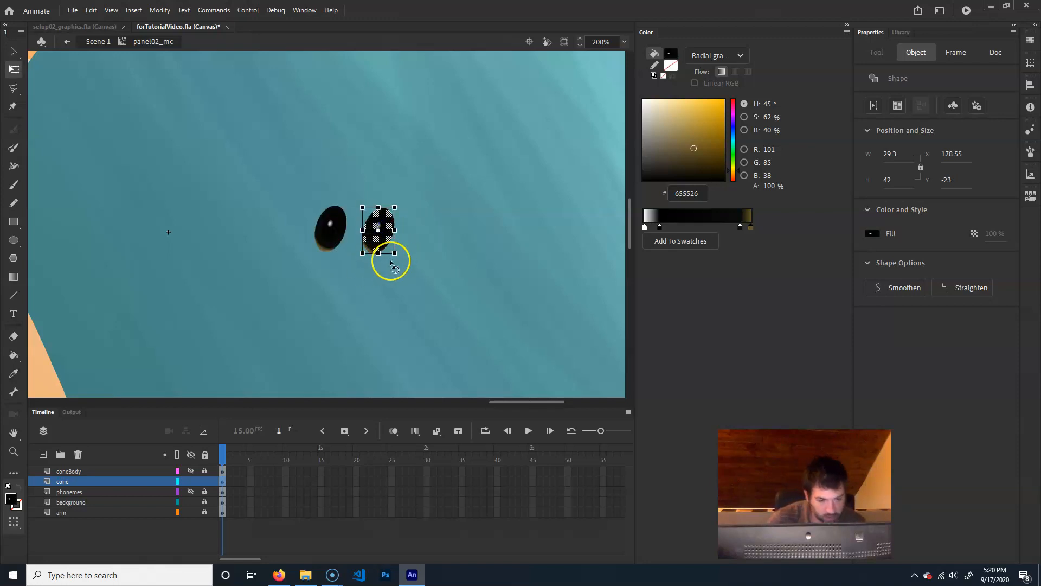
pyautogui.moveTo(392, 251); pyautogui.dragTo(391, 250)
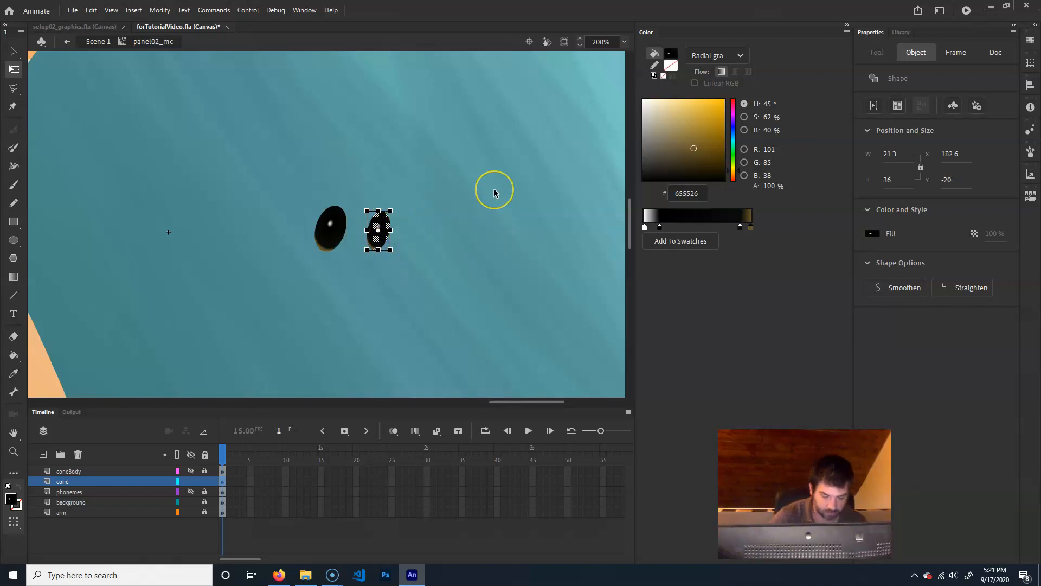
# Move both eyes together onto the cone's face, just below the pale stripe.
pyautogui.hotkey('ctrl', '-')
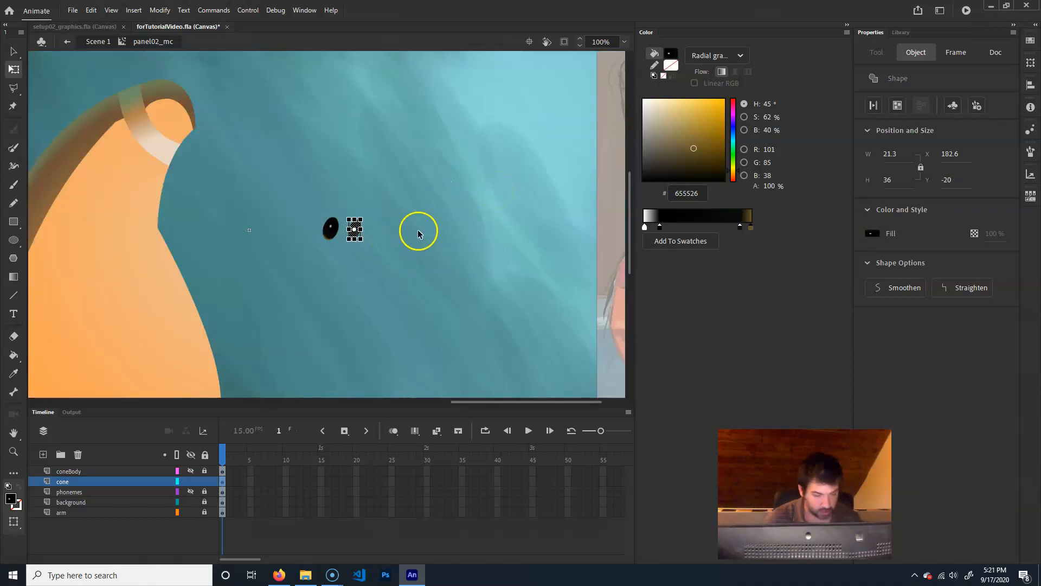
pyautogui.press('v')
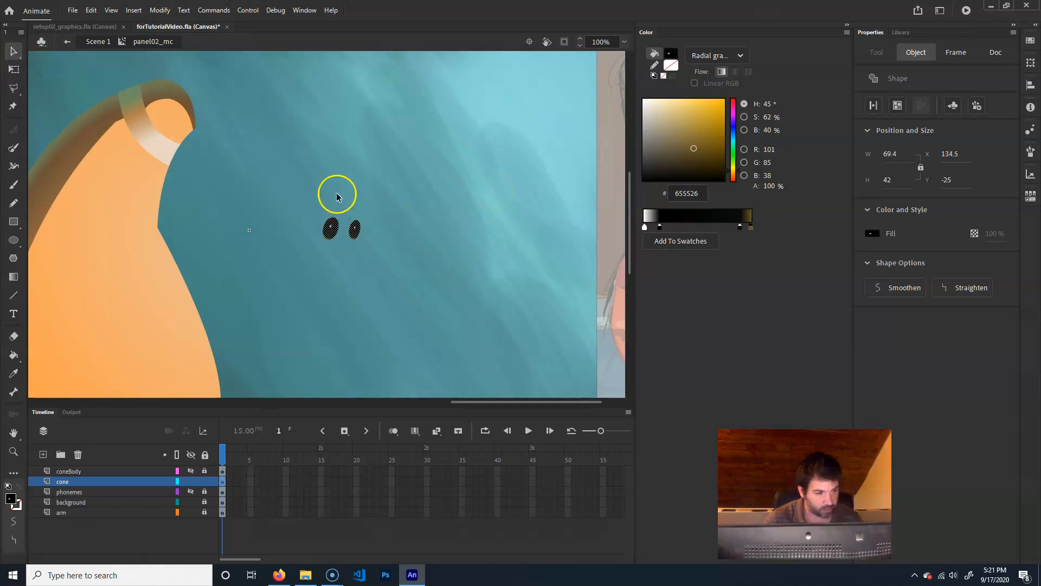
pyautogui.keyDown('shift'); pyautogui.click(328, 230); pyautogui.keyUp('shift')
pyautogui.moveTo(309, 230); pyautogui.dragTo(152, 192)
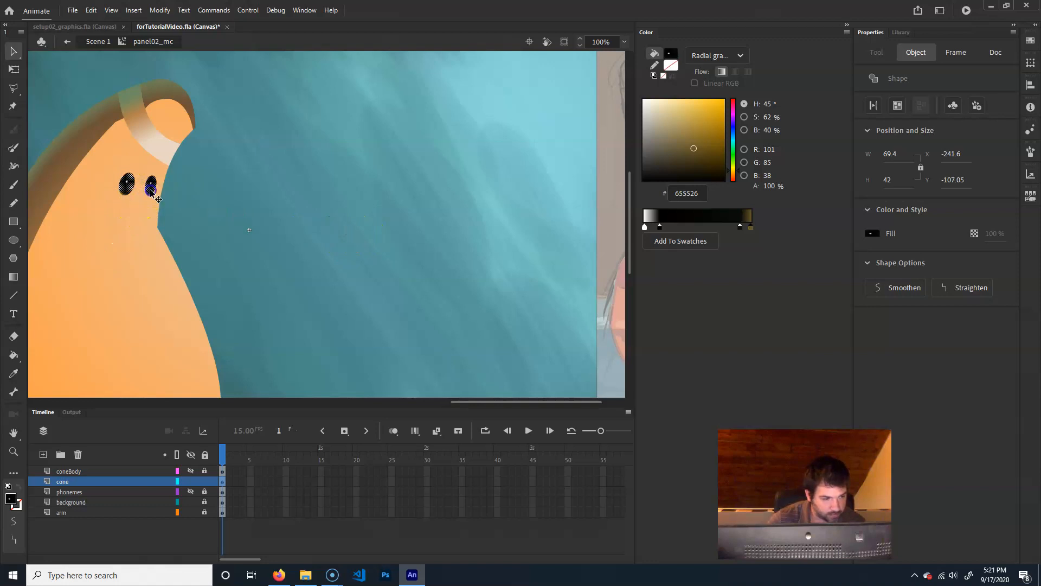
pyautogui.click(285, 151)
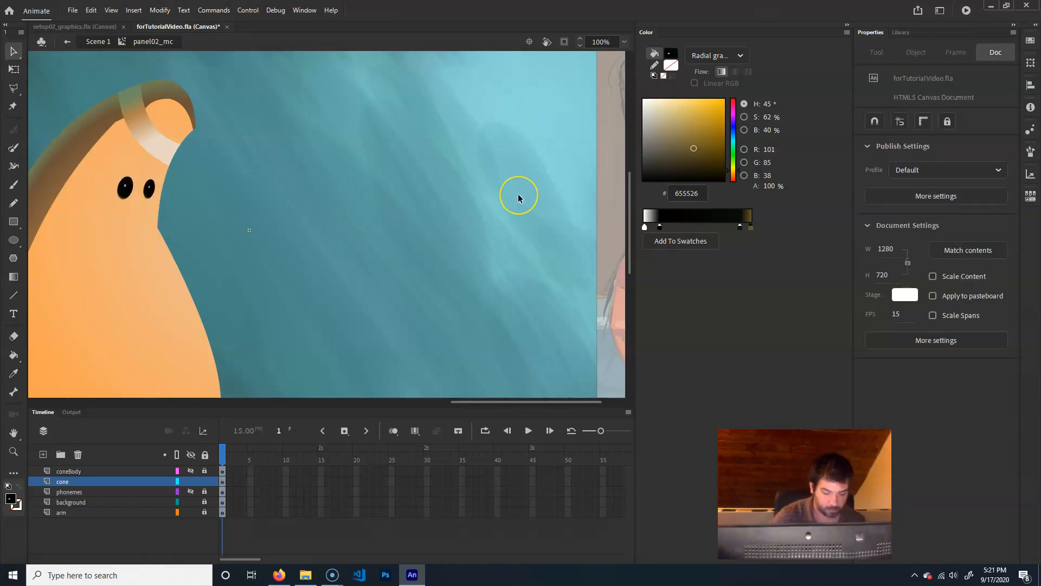
# Give the Line tool a linear gradient stroke and set the gradient's end stop to olive brown 655A26.
pyautogui.hotkey('ctrl', '-')
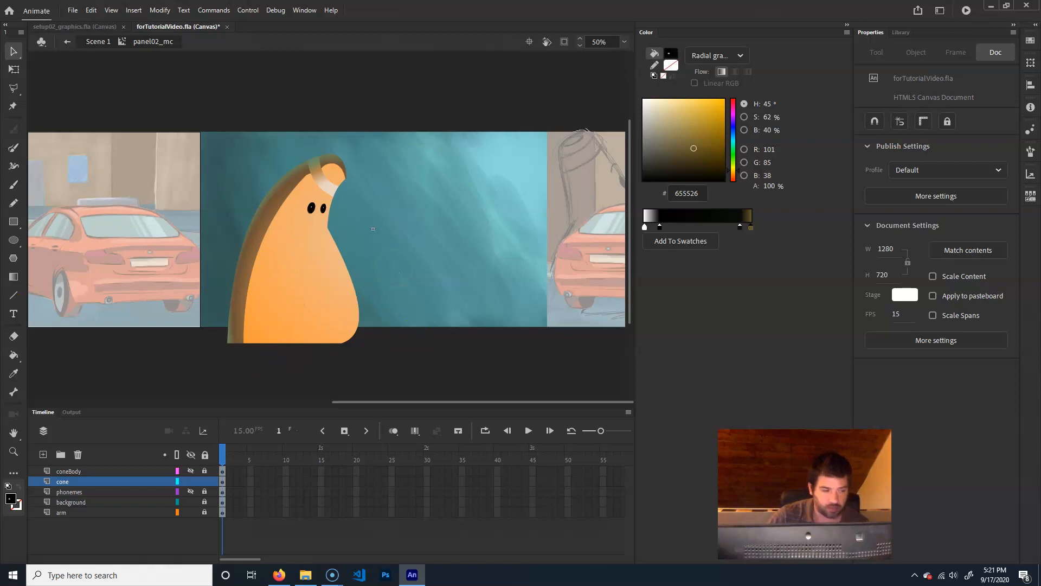
pyautogui.click(13, 295)
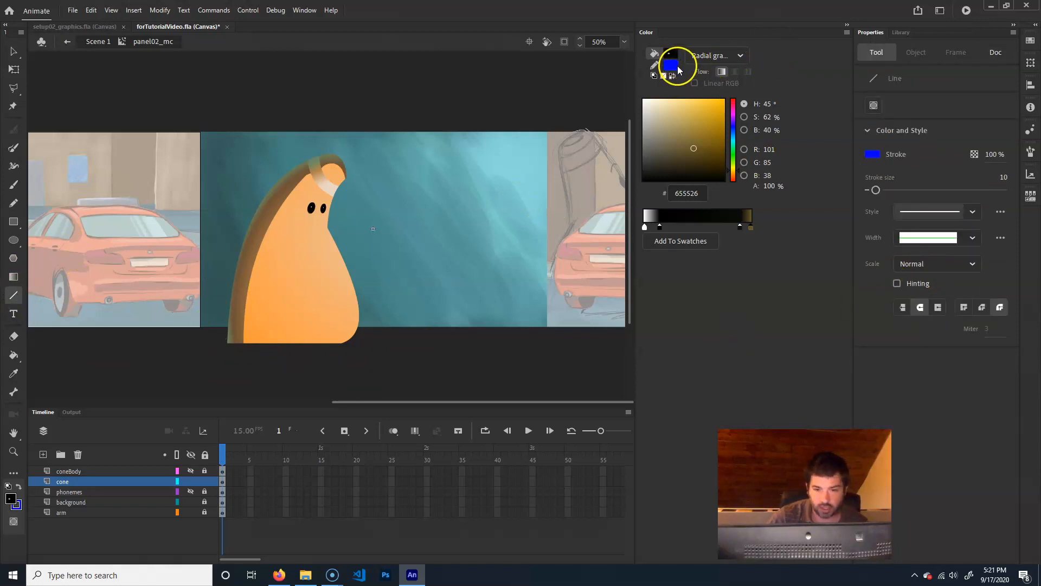
pyautogui.click(654, 67)
pyautogui.click(654, 54)
pyautogui.click(654, 66)
pyautogui.click(654, 54)
pyautogui.click(654, 66)
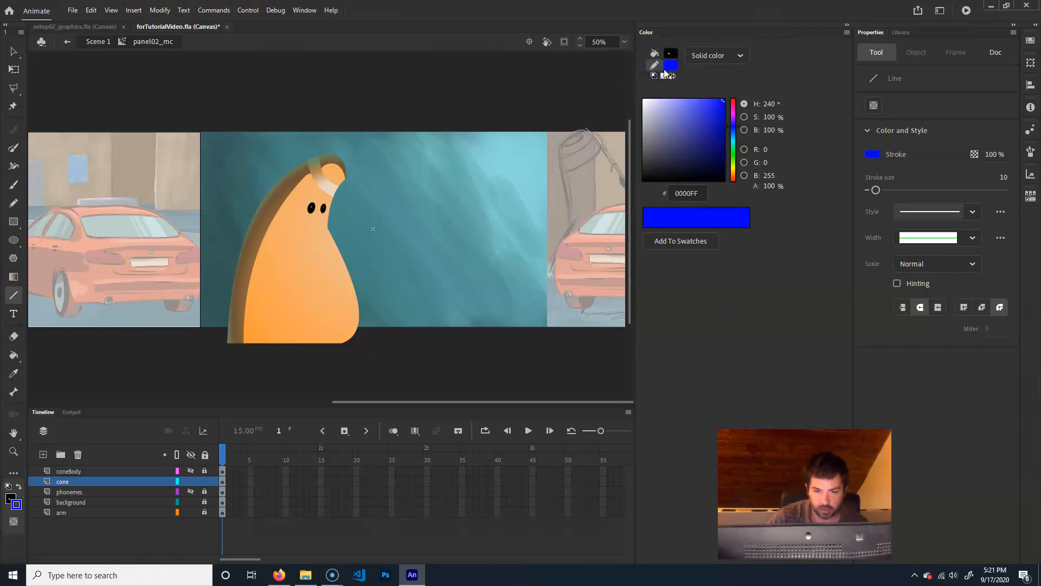
pyautogui.click(716, 57)
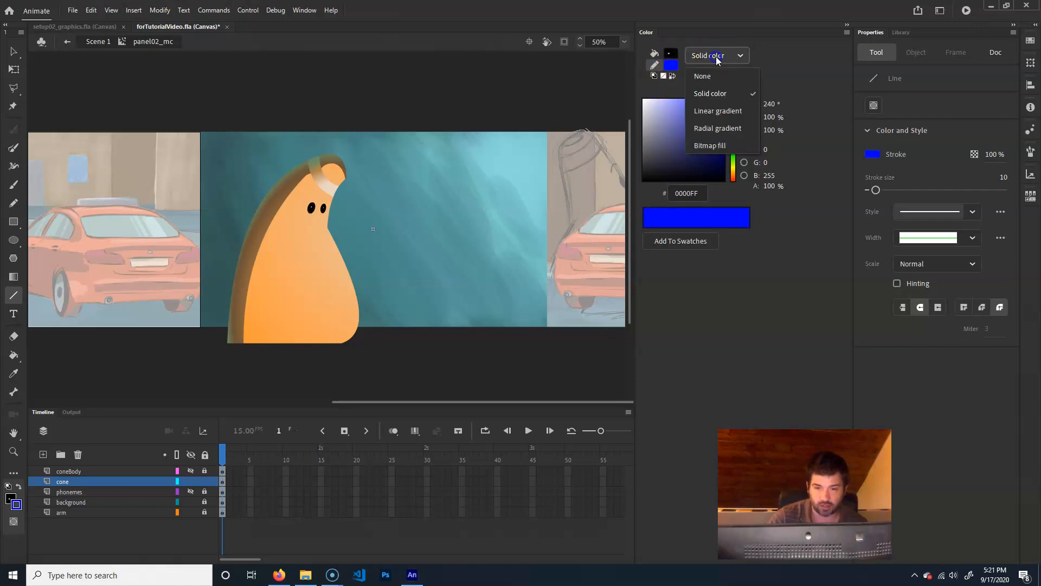
pyautogui.click(731, 112)
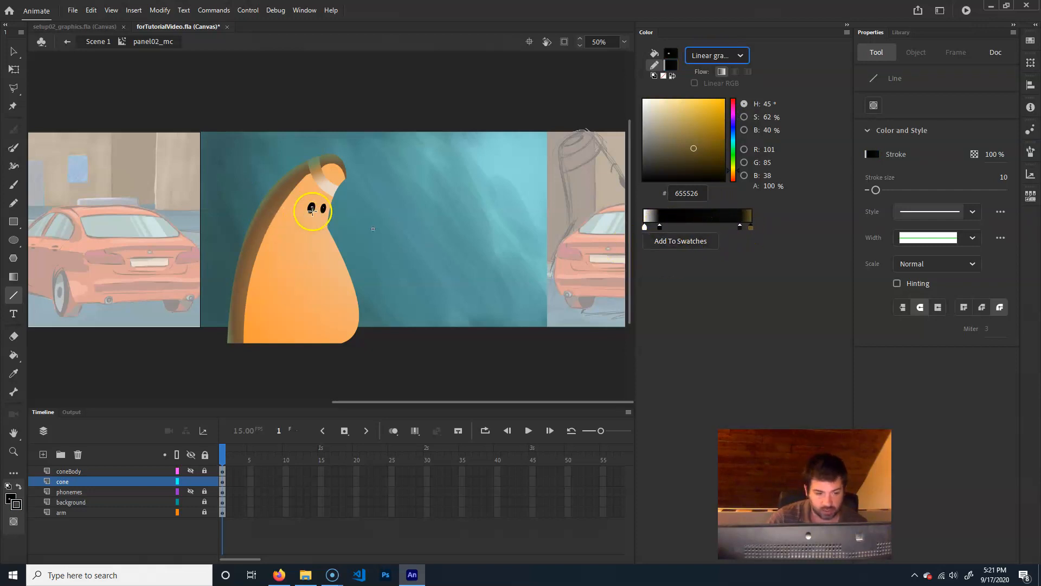
pyautogui.click(751, 227)
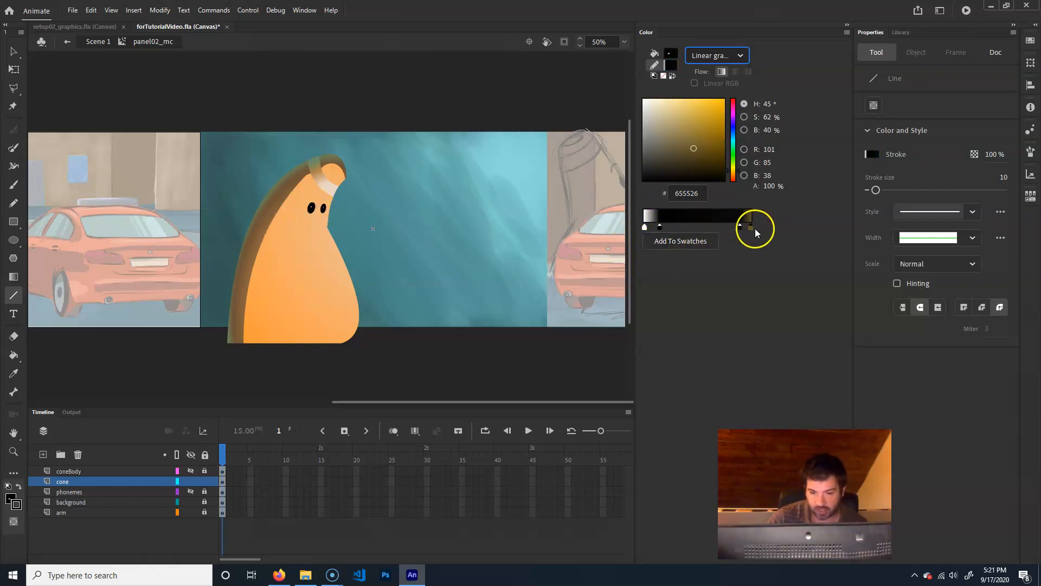
pyautogui.click(733, 157)
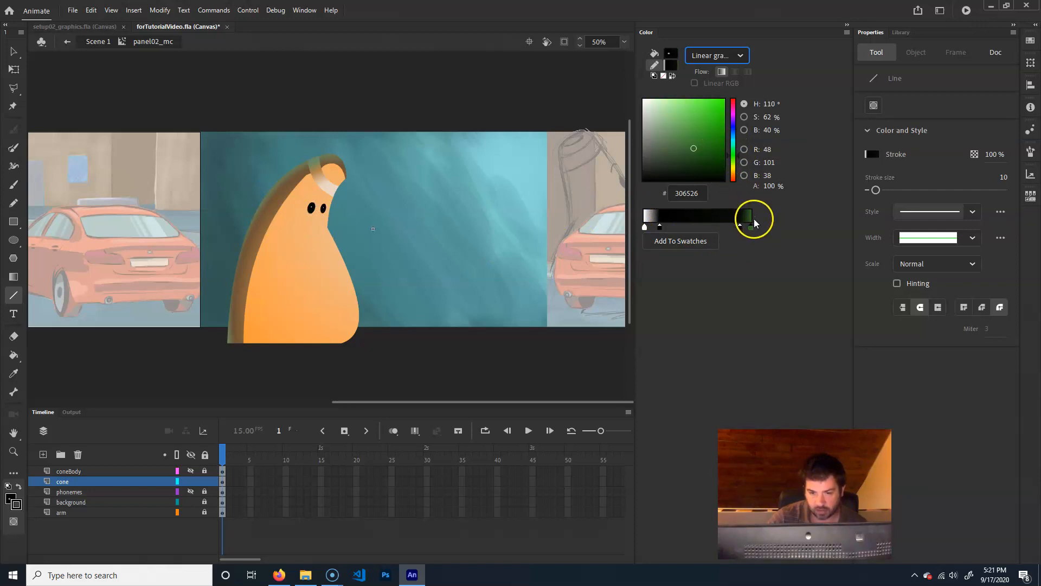
pyautogui.click(735, 170)
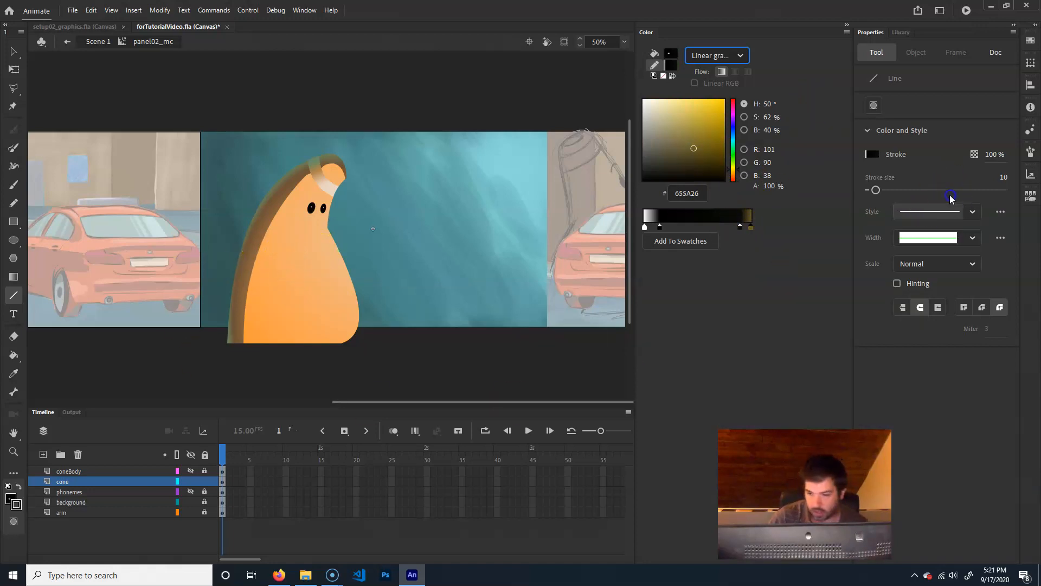
# Draw a line with stroke size 15, about 368 px tall, down the cone's lower body and bend it into a slight curve.
pyautogui.click(1003, 180)
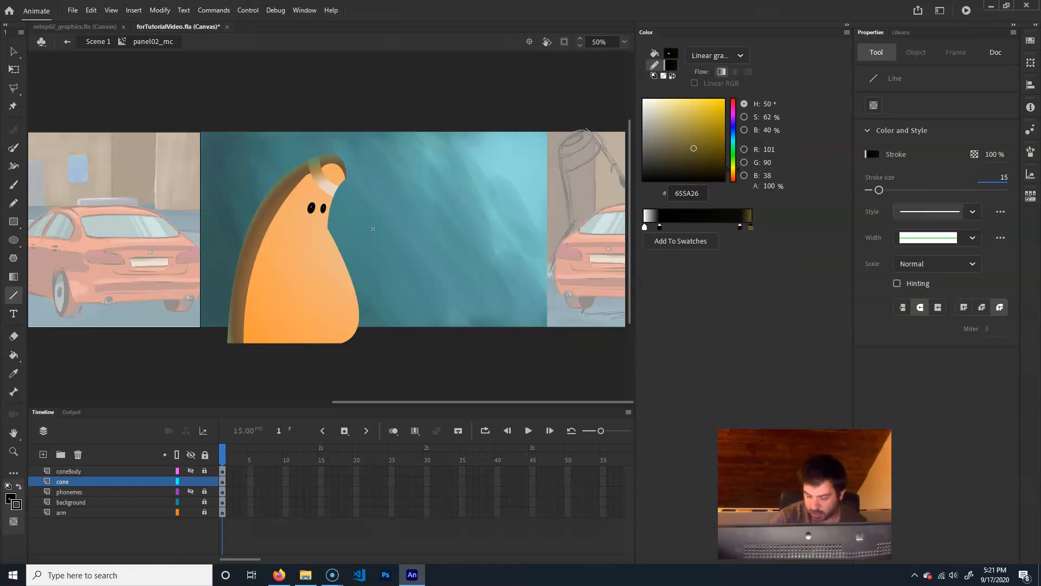
pyautogui.moveTo(278, 242)
pyautogui.mouseDown()
pyautogui.moveTo(257, 359)
pyautogui.moveTo(271, 344)
pyautogui.mouseUp()
pyautogui.press('v')
pyautogui.moveTo(274, 290); pyautogui.dragTo(272, 298)
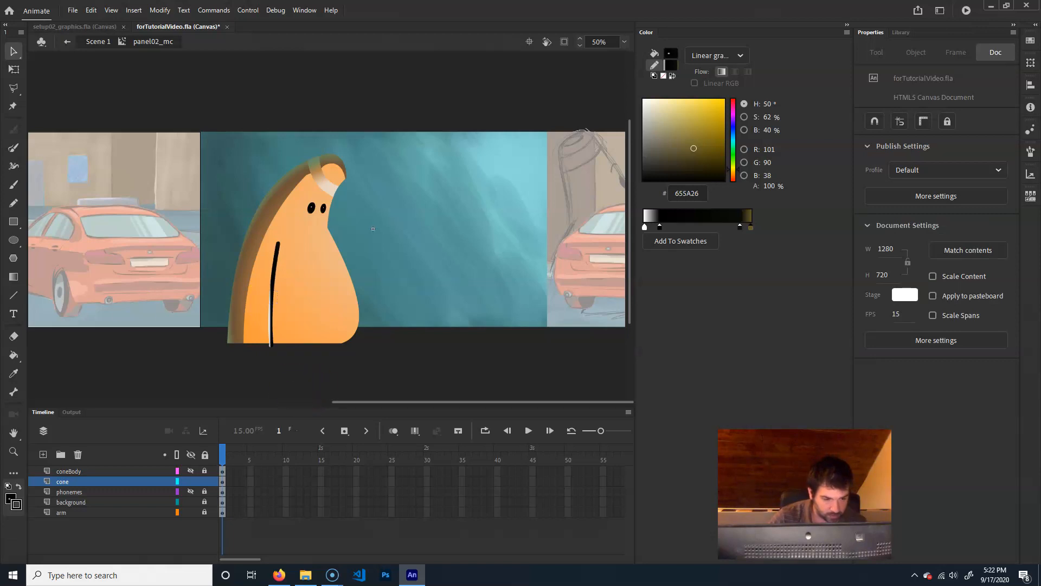
# Rotate, narrow and reposition the body line's linear gradient so it runs across the curved stroke with the white highlight along its upper part.
pyautogui.click(14, 277)
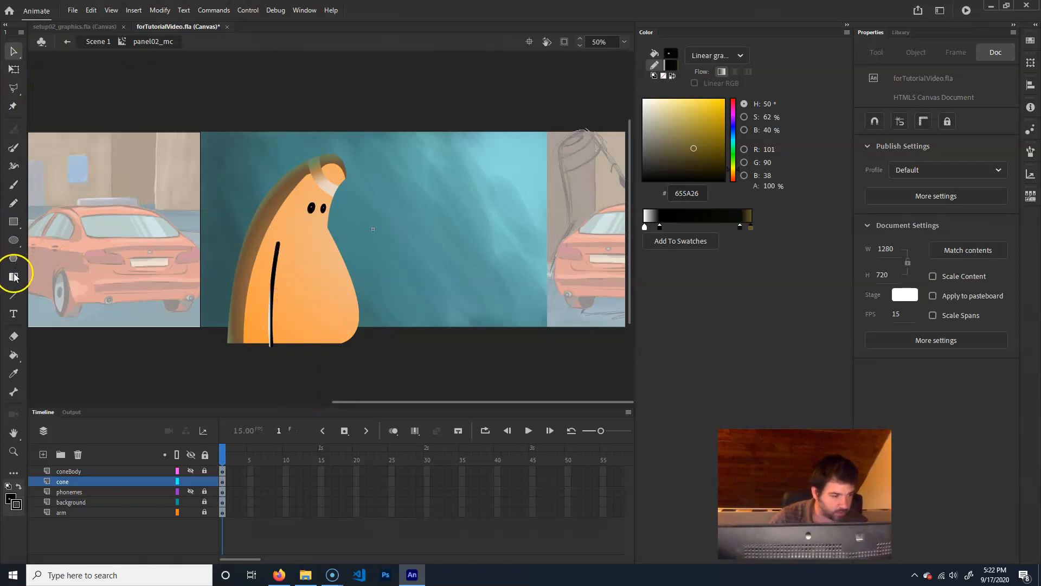
pyautogui.click(272, 296)
pyautogui.hotkey('ctrl', '=')
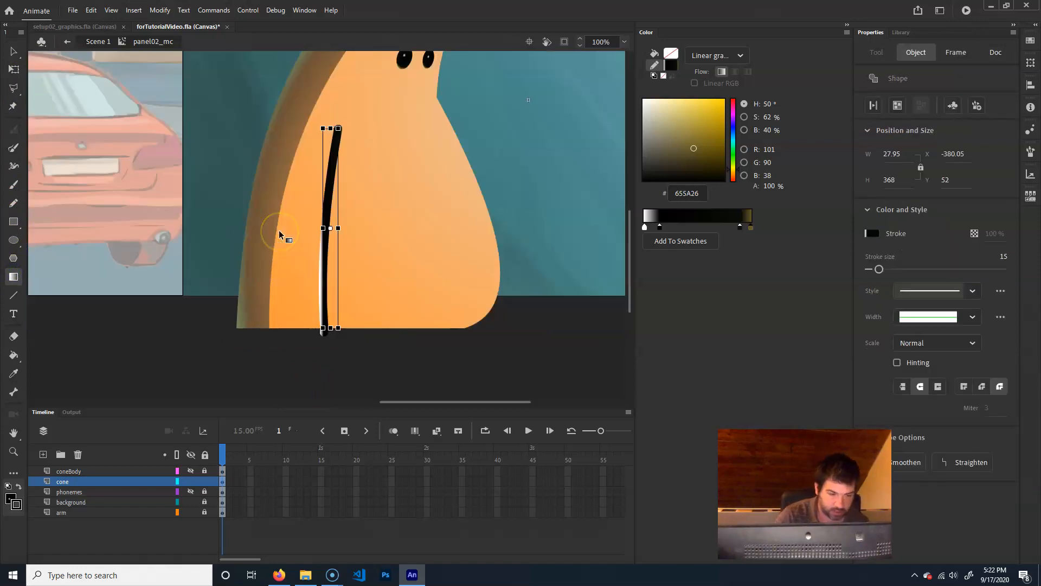
pyautogui.click(338, 179)
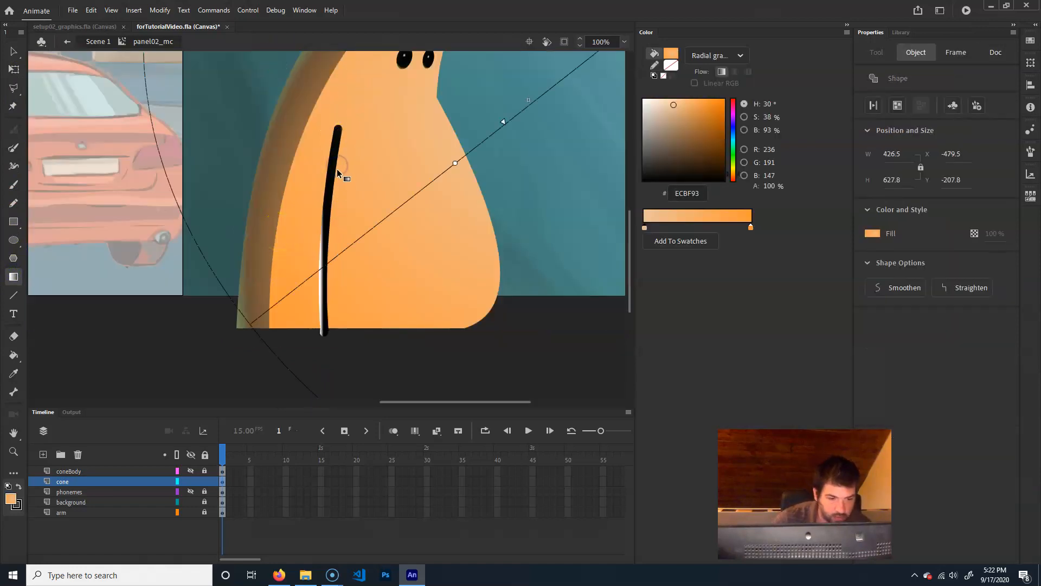
pyautogui.click(331, 185)
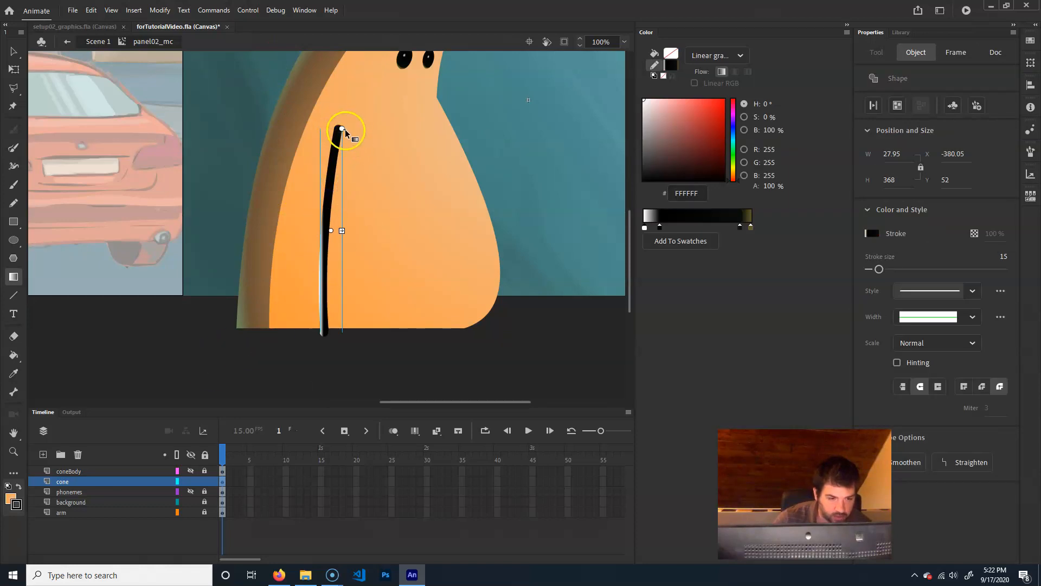
pyautogui.moveTo(351, 132)
pyautogui.mouseDown()
pyautogui.moveTo(311, 132)
pyautogui.moveTo(242, 268)
pyautogui.moveTo(318, 353)
pyautogui.mouseUp()
pyautogui.click(336, 230)
pyautogui.click(333, 232)
pyautogui.moveTo(331, 231); pyautogui.dragTo(316, 232)
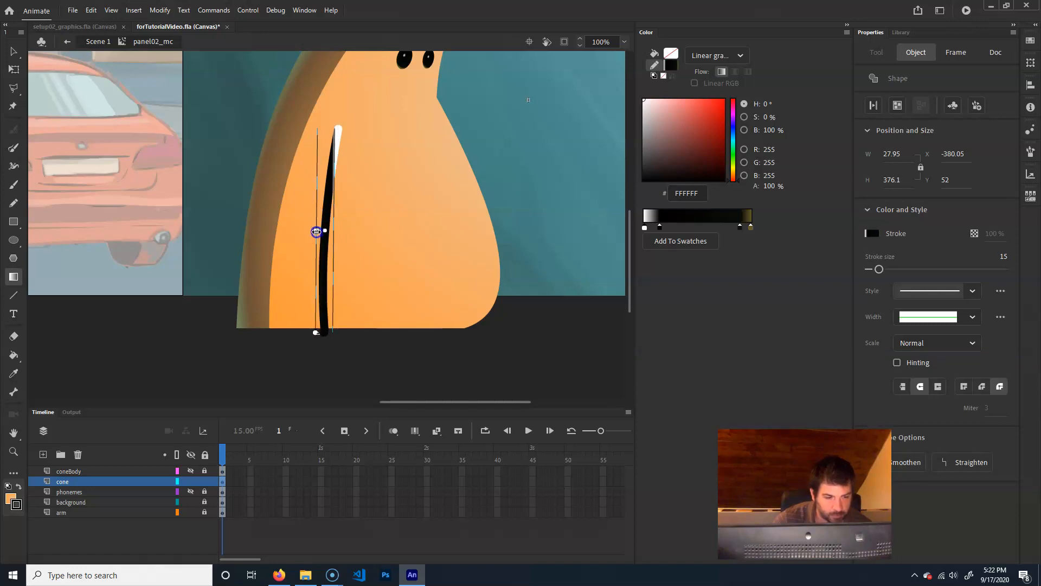
pyautogui.moveTo(316, 333); pyautogui.dragTo(311, 333)
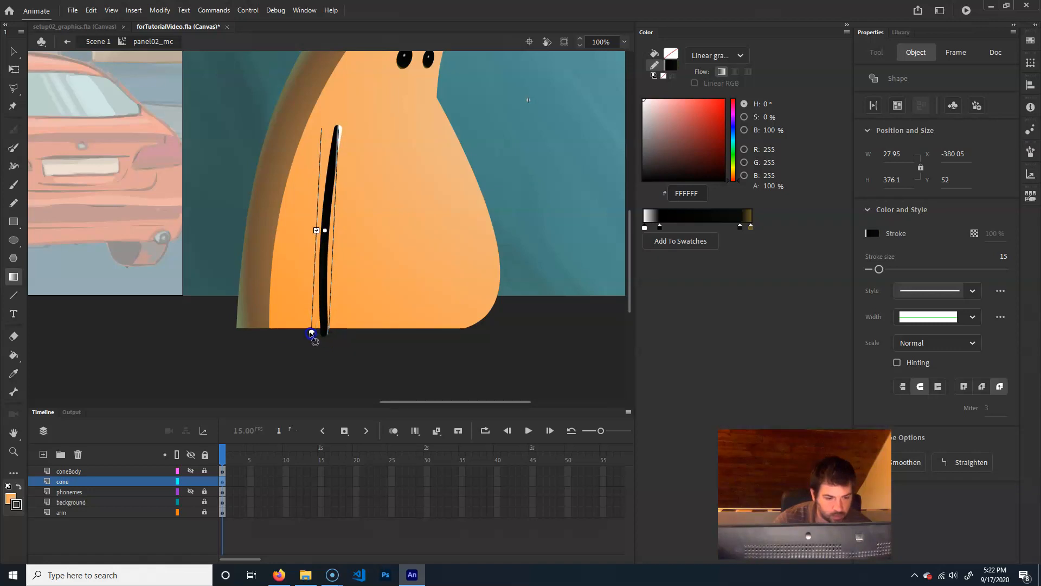
pyautogui.moveTo(327, 230); pyautogui.dragTo(322, 231)
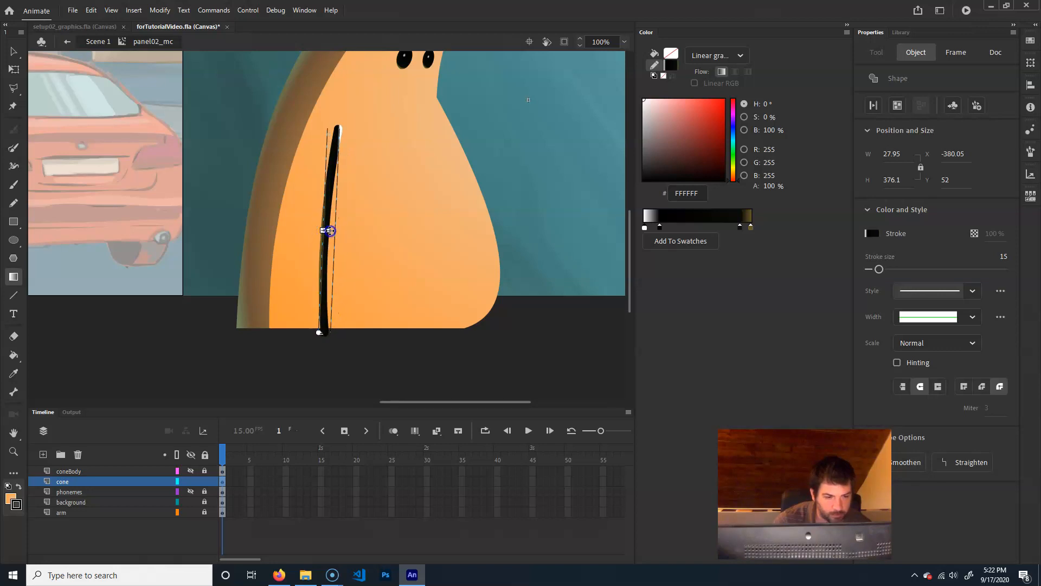
# Move the body line gradient's first black stop farther from the white end to widen the white-to-black fade.
pyautogui.click(662, 228)
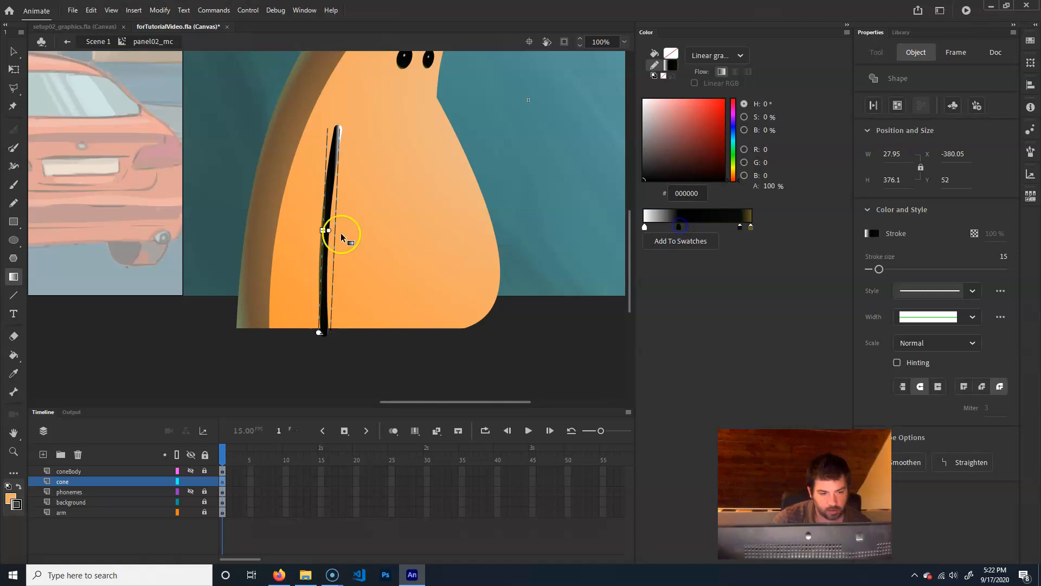
pyautogui.click(400, 365)
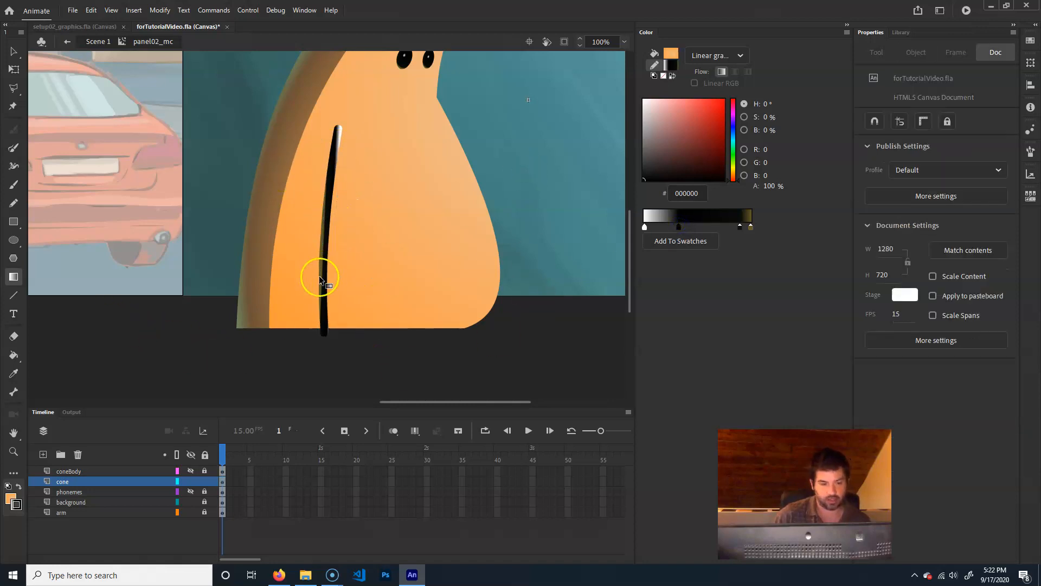
pyautogui.hotkey('ctrl', '-')
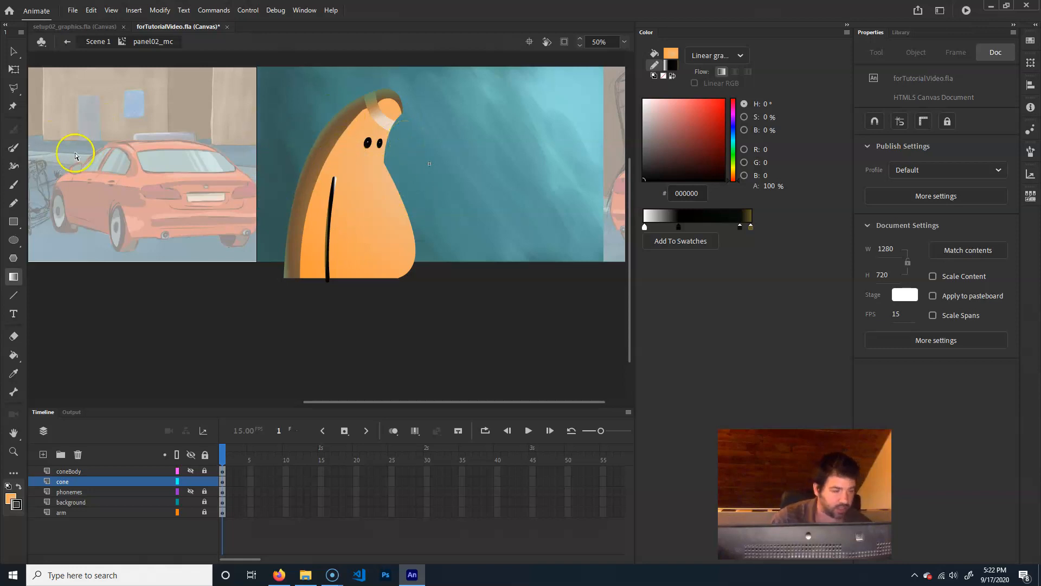
# Set up the Oval tool with no stroke and the orange radial gradient fill active for editing.
pyautogui.click(15, 238)
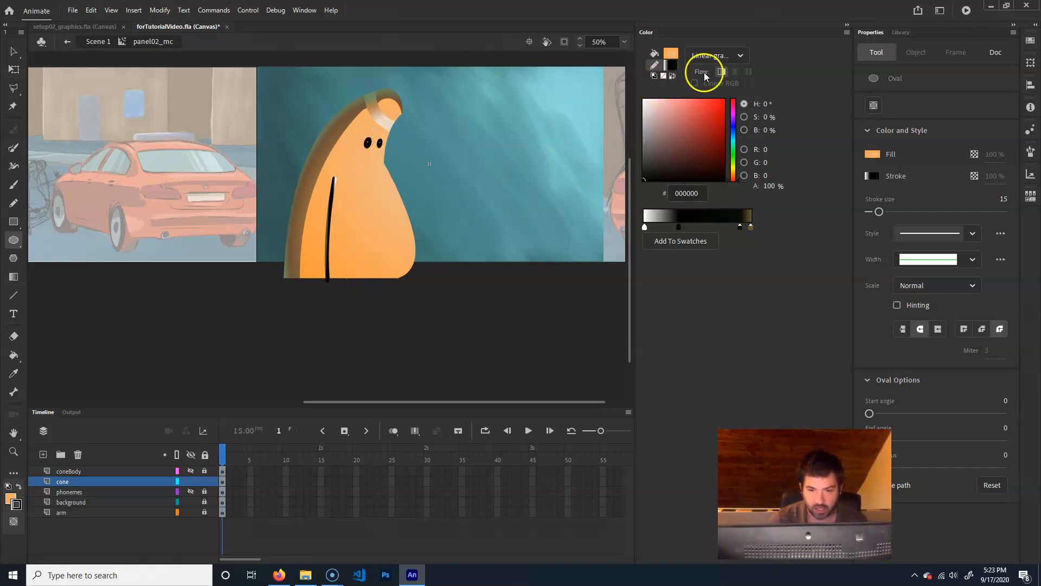
pyautogui.click(663, 75)
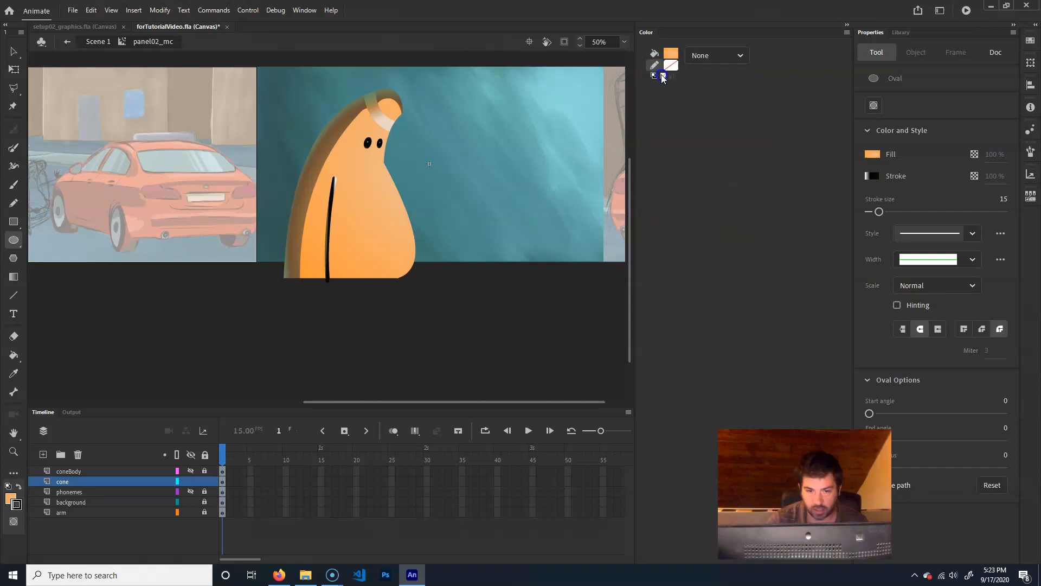
pyautogui.click(670, 55)
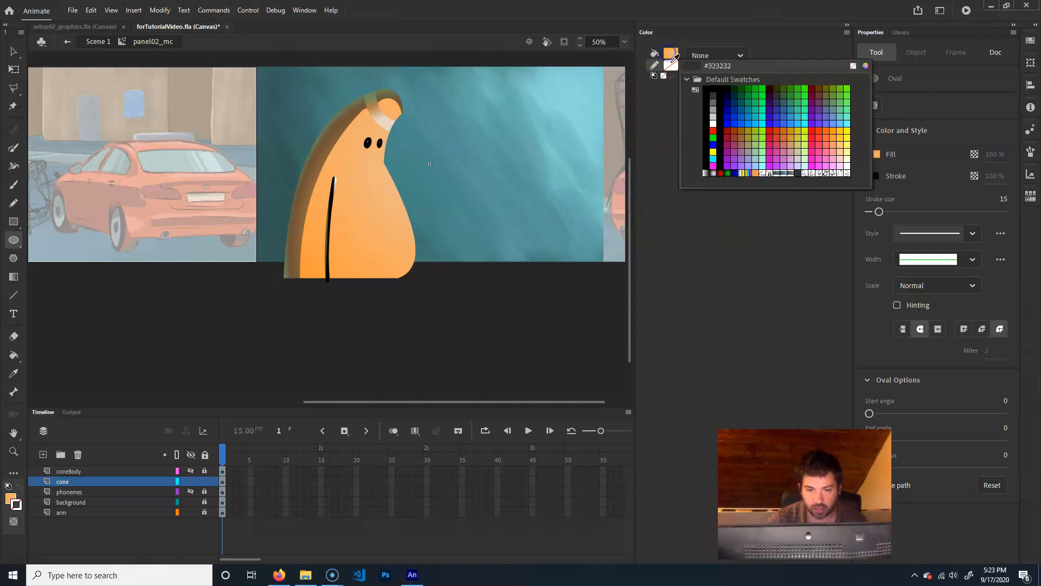
pyautogui.click(729, 39)
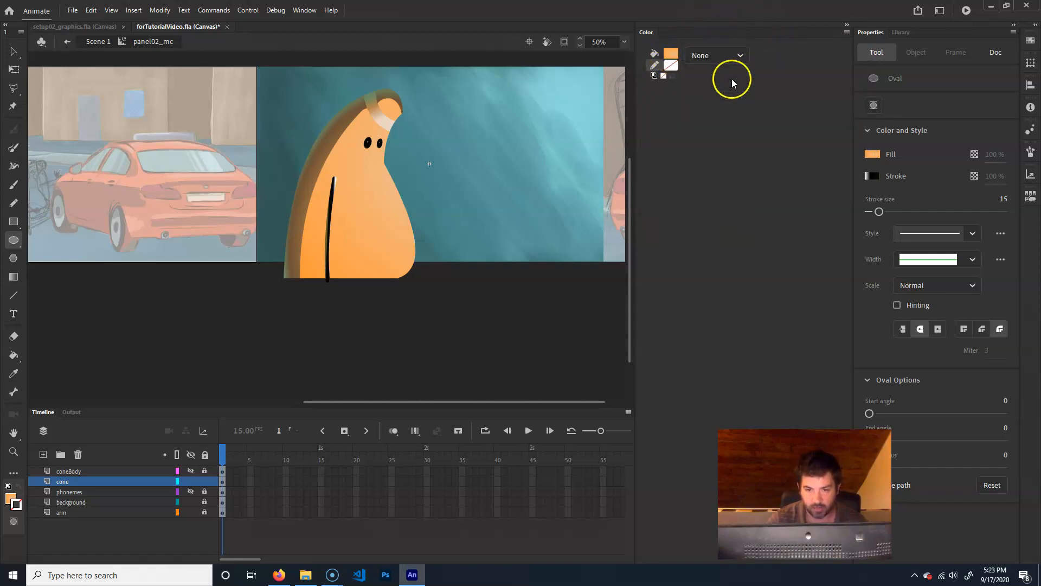
pyautogui.click(652, 52)
pyautogui.click(666, 135)
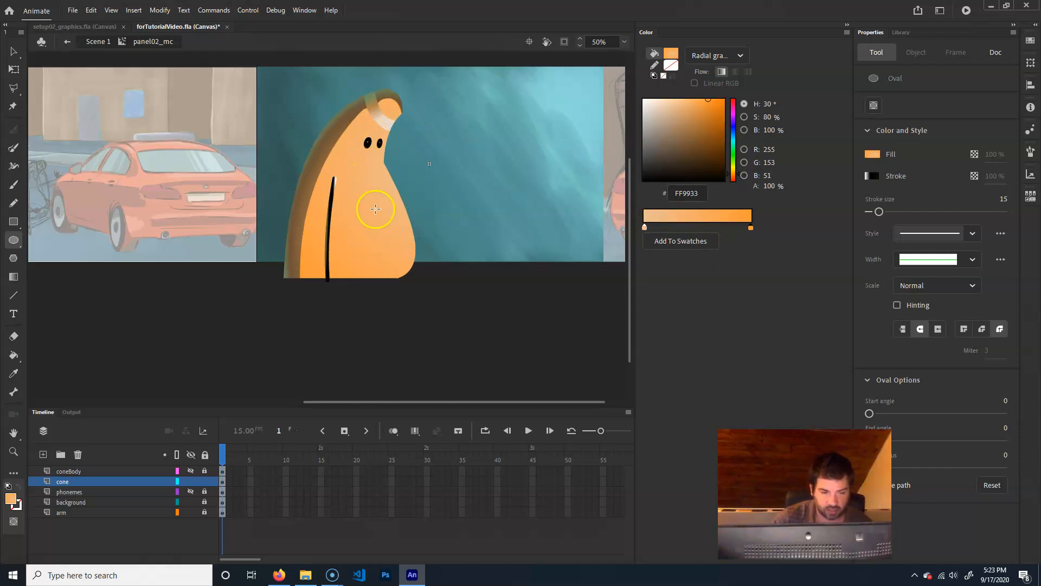
pyautogui.click(14, 373)
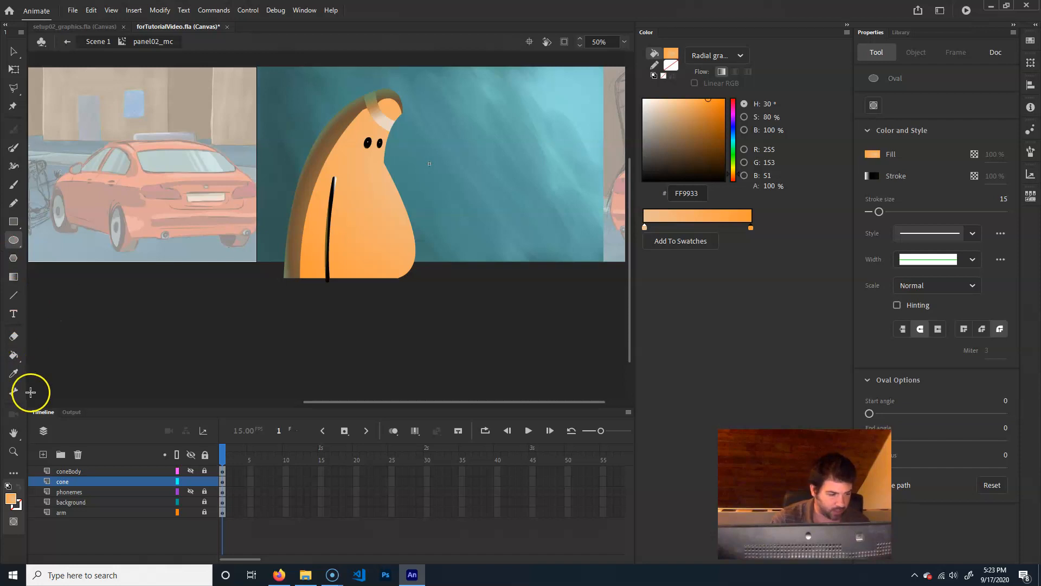
pyautogui.click(302, 201)
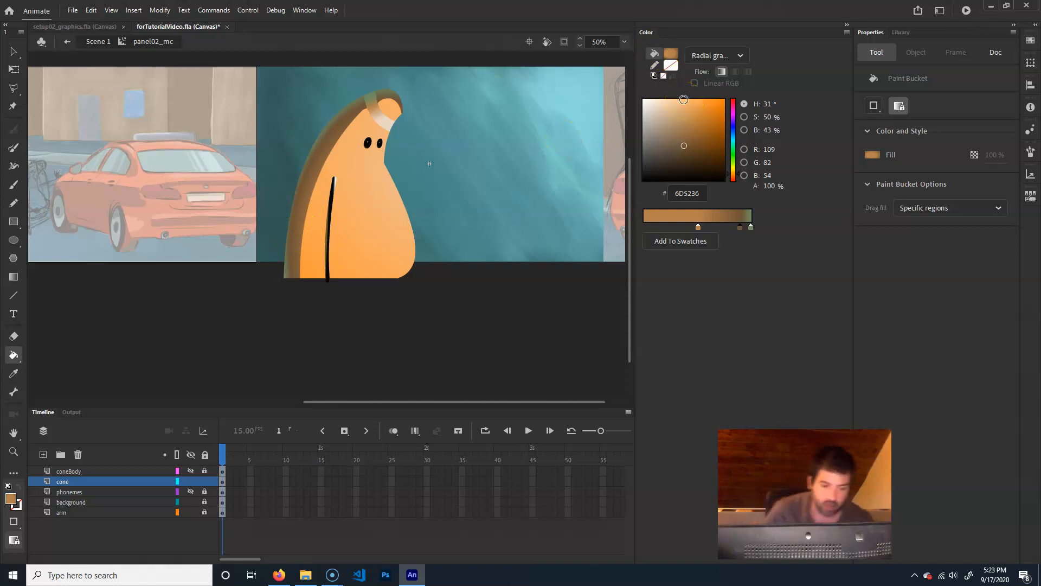
pyautogui.press('i')
pyautogui.click(373, 141)
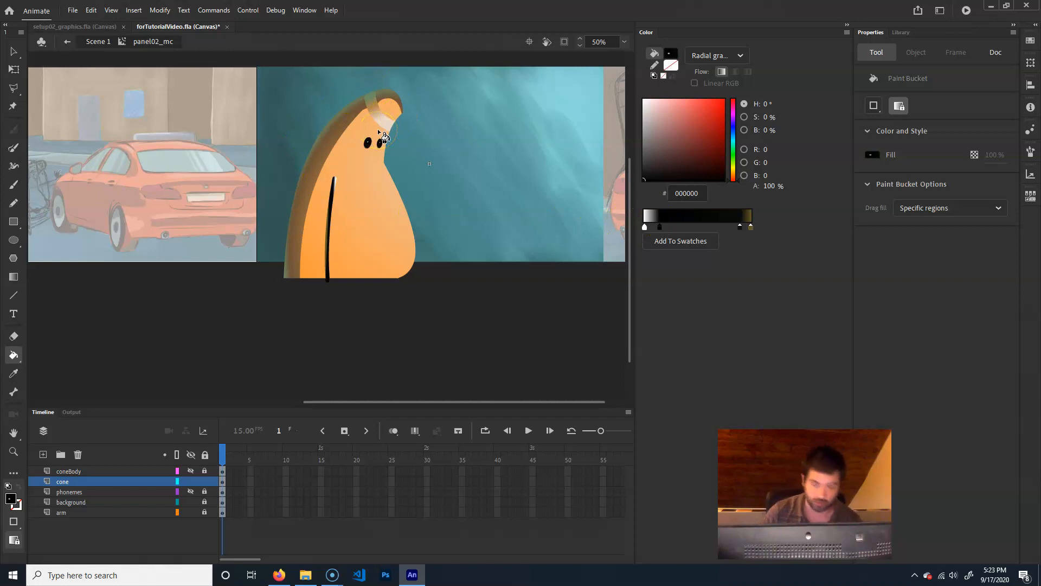
pyautogui.press('i')
pyautogui.click(361, 219)
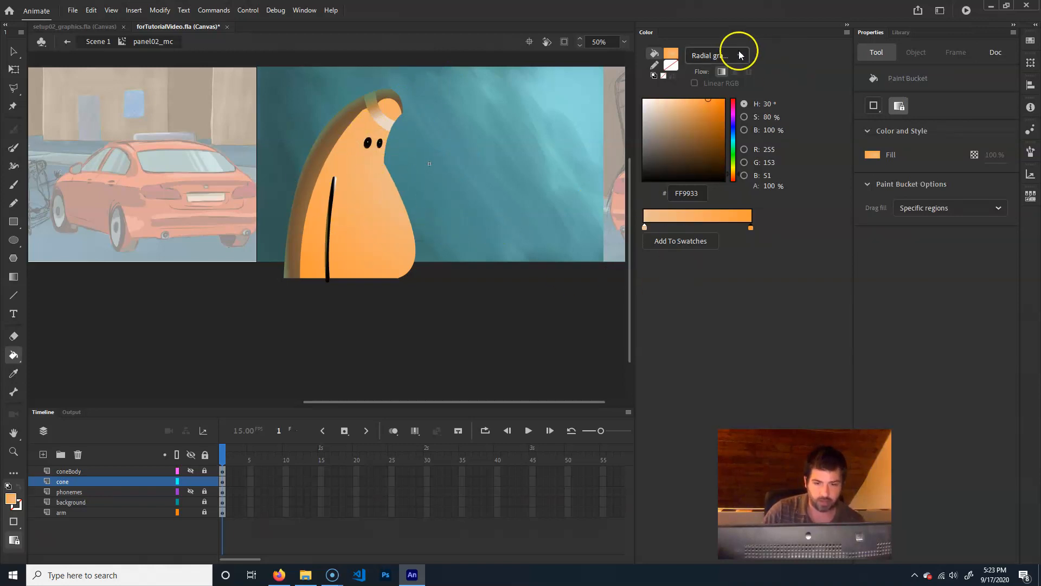
# Change the orange fill to a linear gradient and draw an oval about 72 by 78 px on the background beside the cone.
pyautogui.click(725, 56)
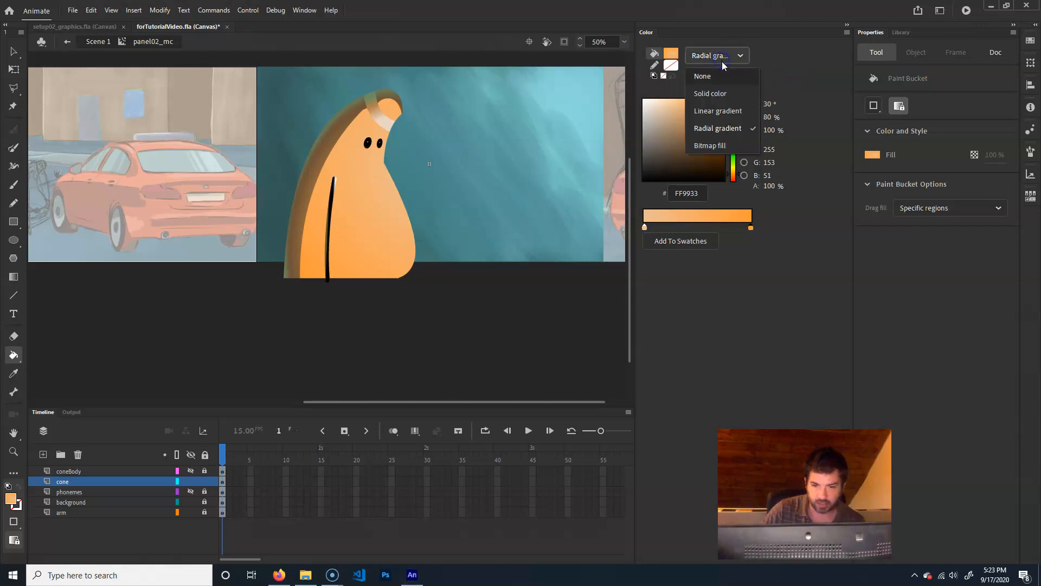
pyautogui.click(718, 111)
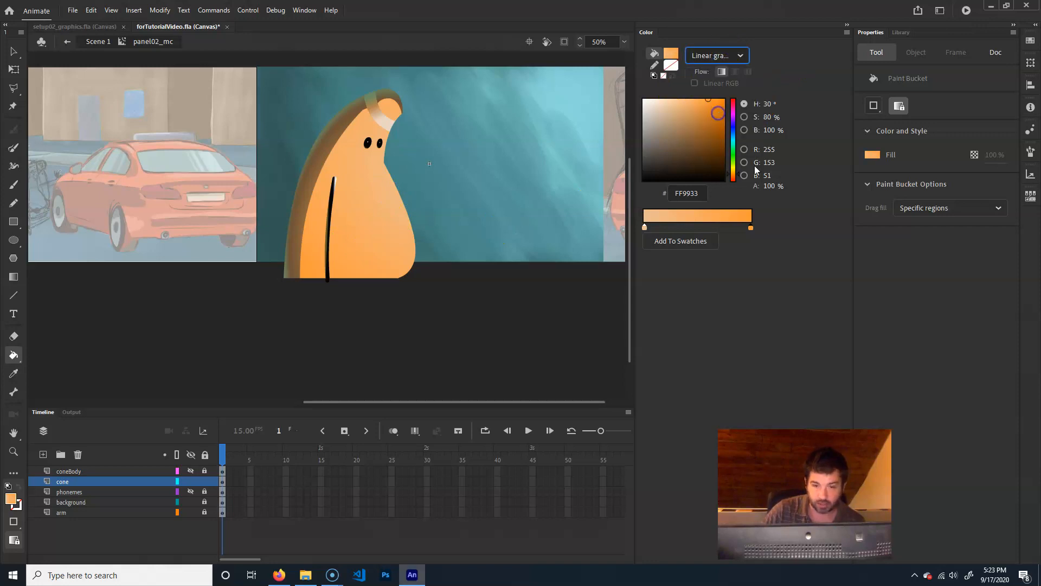
pyautogui.click(13, 239)
pyautogui.moveTo(454, 187); pyautogui.dragTo(478, 159)
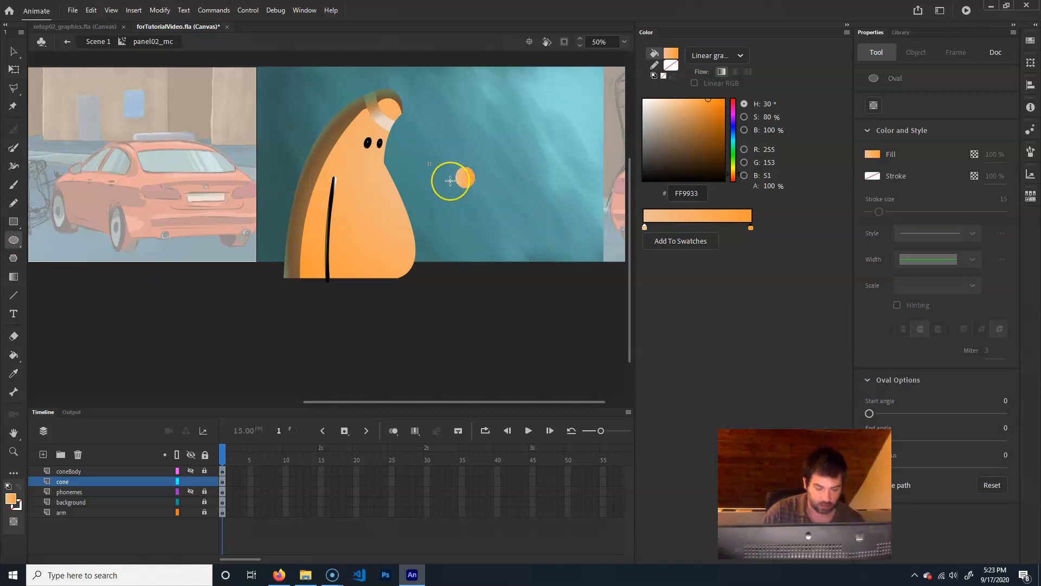
pyautogui.hotkey('ctrl', '=')
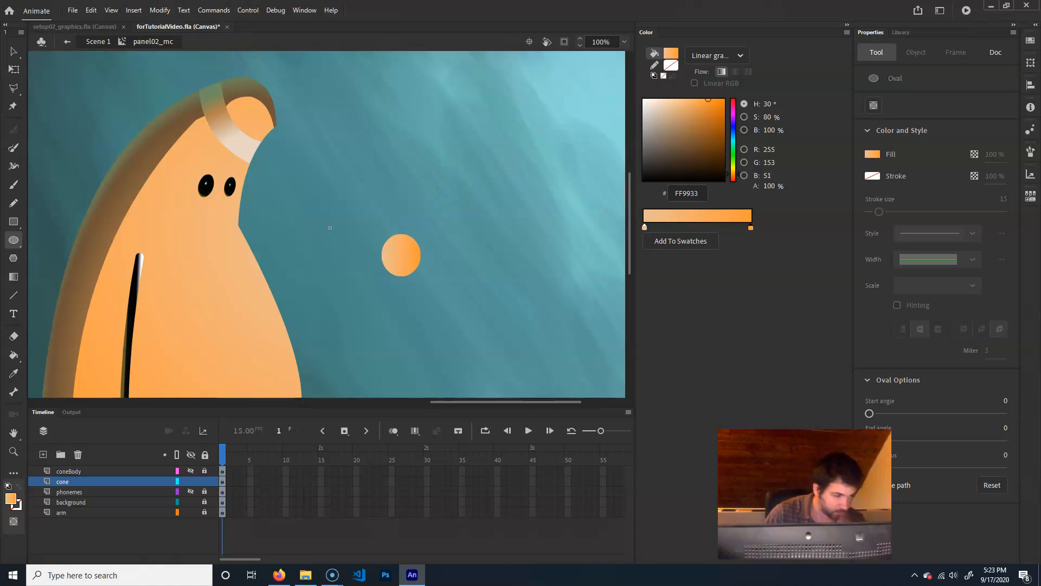
# Rotate the oval's gradient to run vertically with the darker orange on top, then stretch it and shift it slightly upward.
pyautogui.click(13, 279)
pyautogui.click(411, 263)
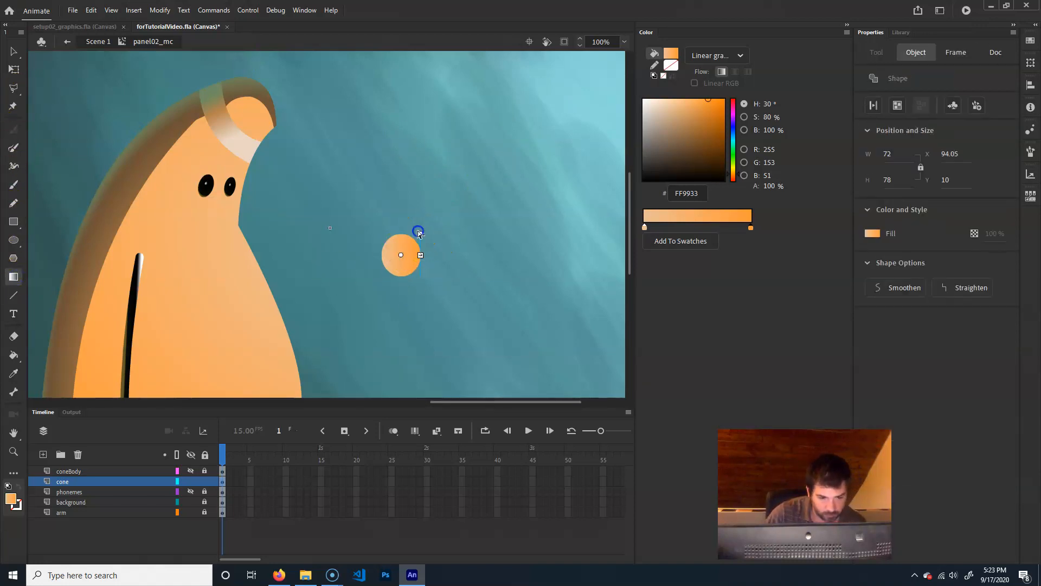
pyautogui.moveTo(423, 234); pyautogui.dragTo(373, 218)
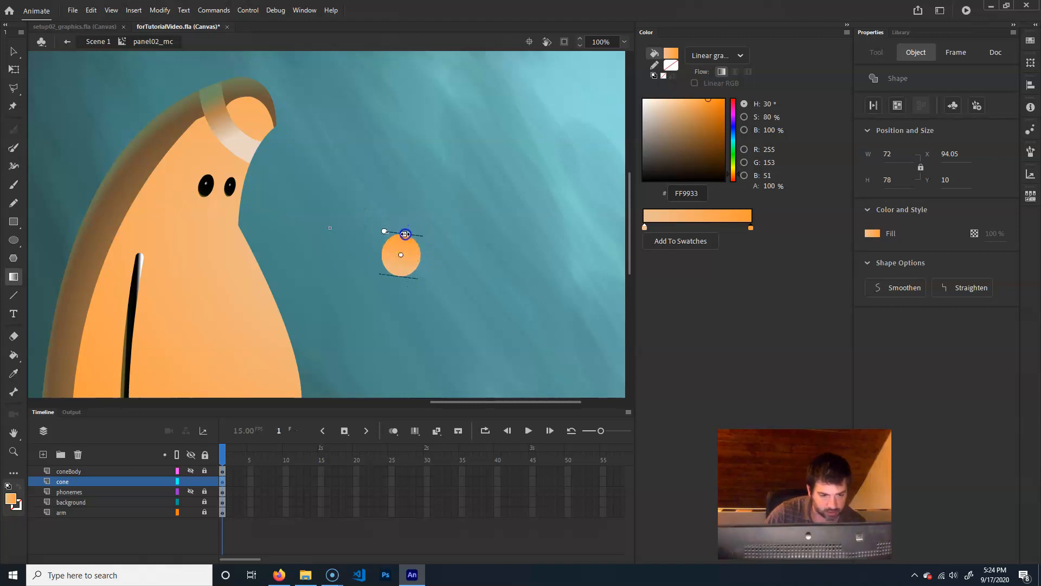
pyautogui.moveTo(403, 253); pyautogui.dragTo(401, 249)
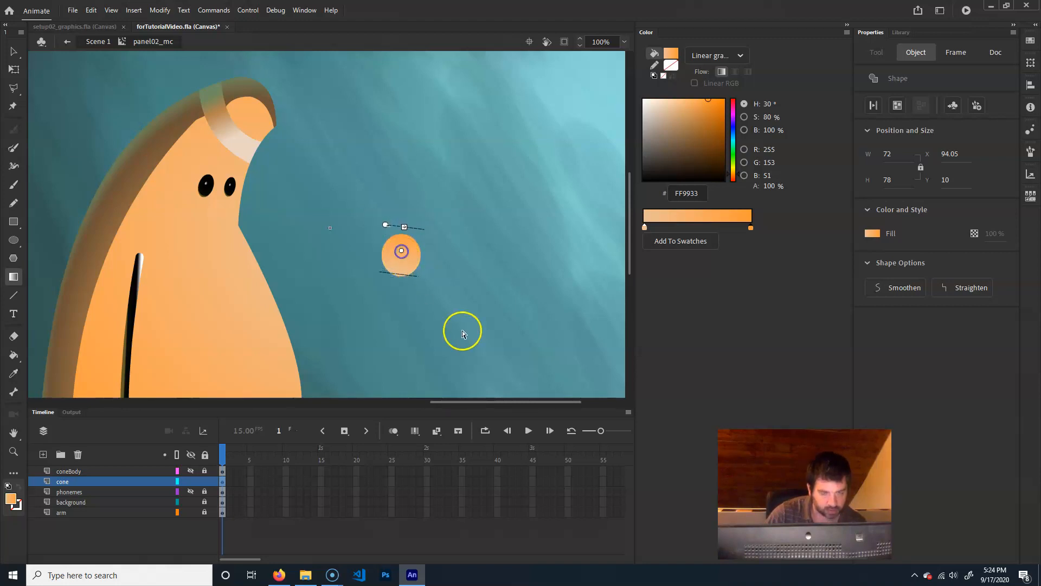
# Stretch and skew the oval to about 74 by 101 px and add a smaller copy beside it, about 56 by 87 px.
pyautogui.press('v')
pyautogui.click(395, 274)
pyautogui.press('q')
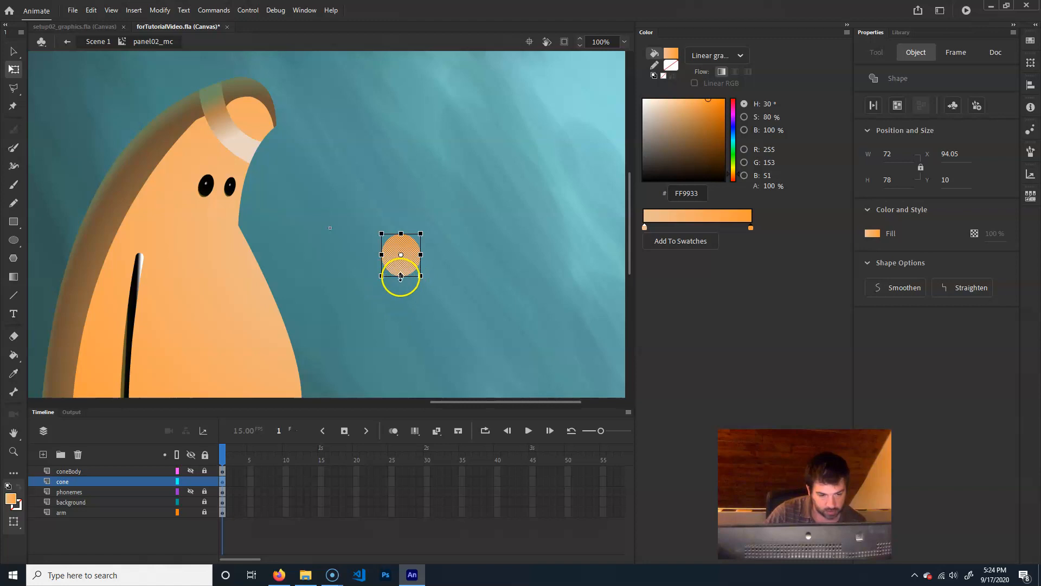
pyautogui.moveTo(402, 279)
pyautogui.mouseDown()
pyautogui.moveTo(393, 293)
pyautogui.moveTo(389, 285)
pyautogui.moveTo(404, 304)
pyautogui.moveTo(401, 275)
pyautogui.moveTo(389, 285)
pyautogui.moveTo(394, 297)
pyautogui.moveTo(407, 276)
pyautogui.mouseUp()
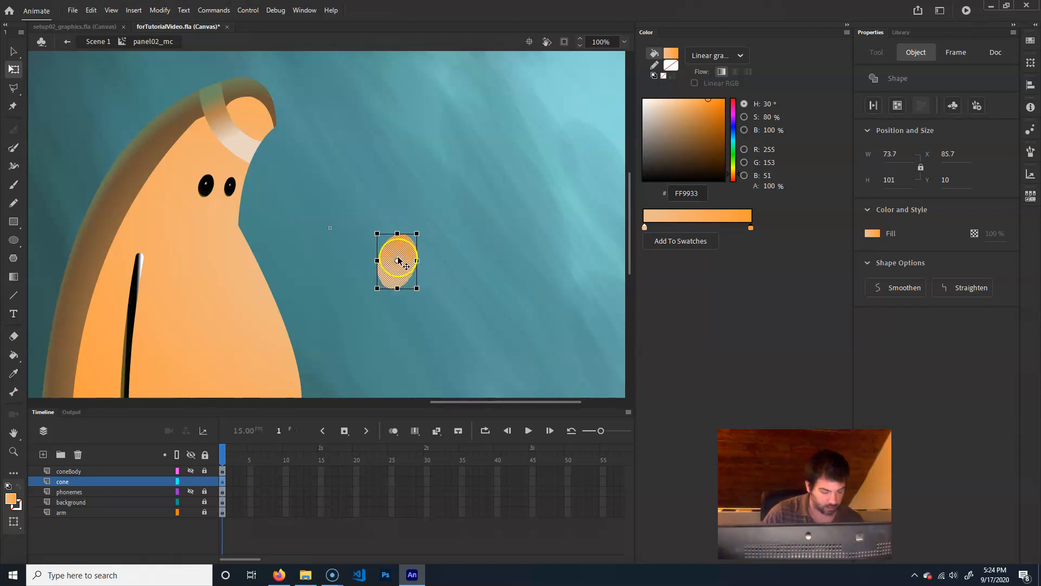
pyautogui.moveTo(402, 278); pyautogui.dragTo(453, 287)
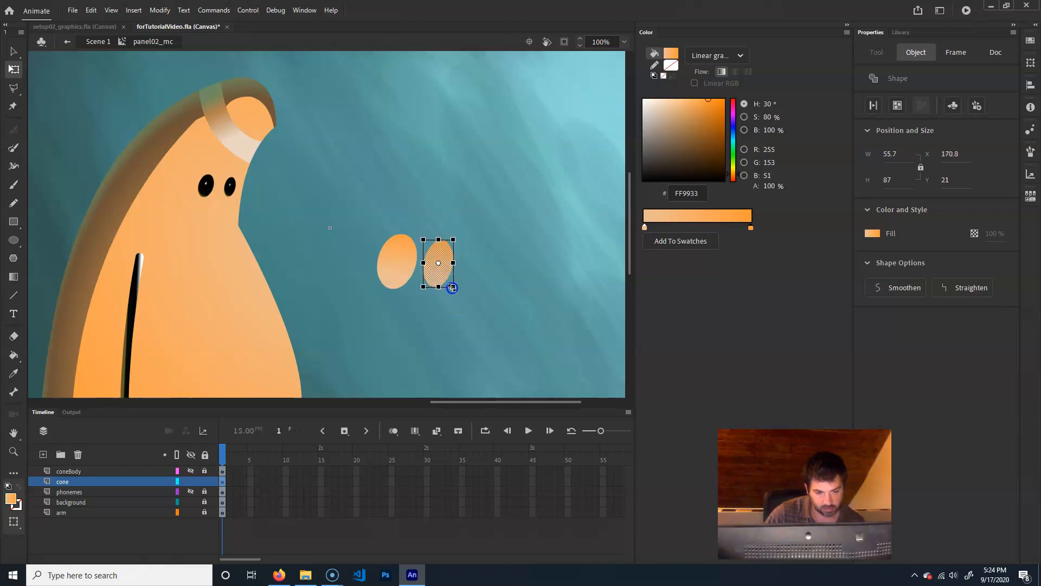
# Move both black eyes together from the cone's face onto the two orange ovals as pupils.
pyautogui.click(216, 209)
pyautogui.press('v')
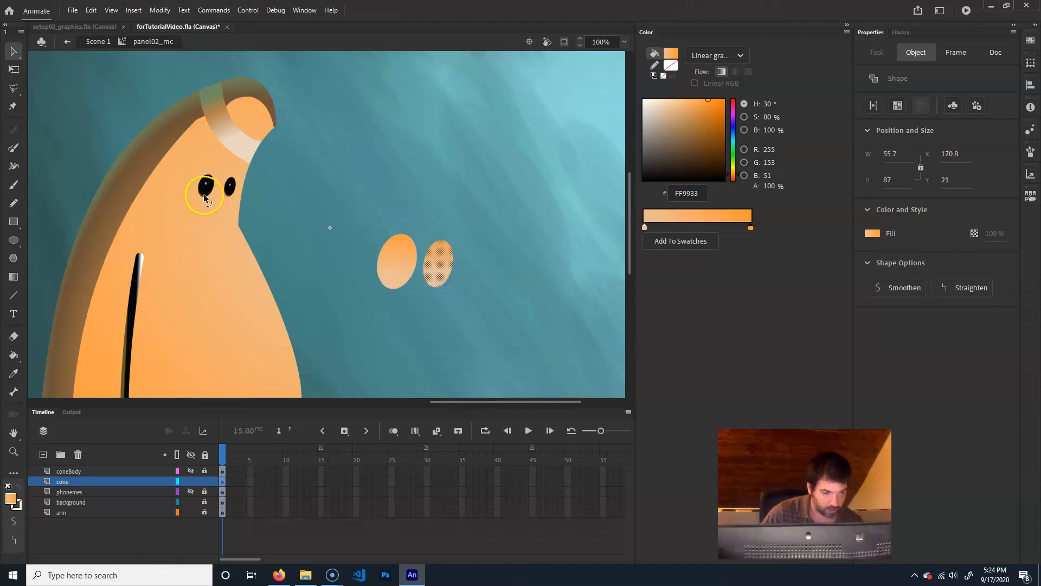
pyautogui.click(206, 194)
pyautogui.keyDown('shift'); pyautogui.click(230, 191); pyautogui.keyUp('shift')
pyautogui.moveTo(235, 198); pyautogui.dragTo(438, 274)
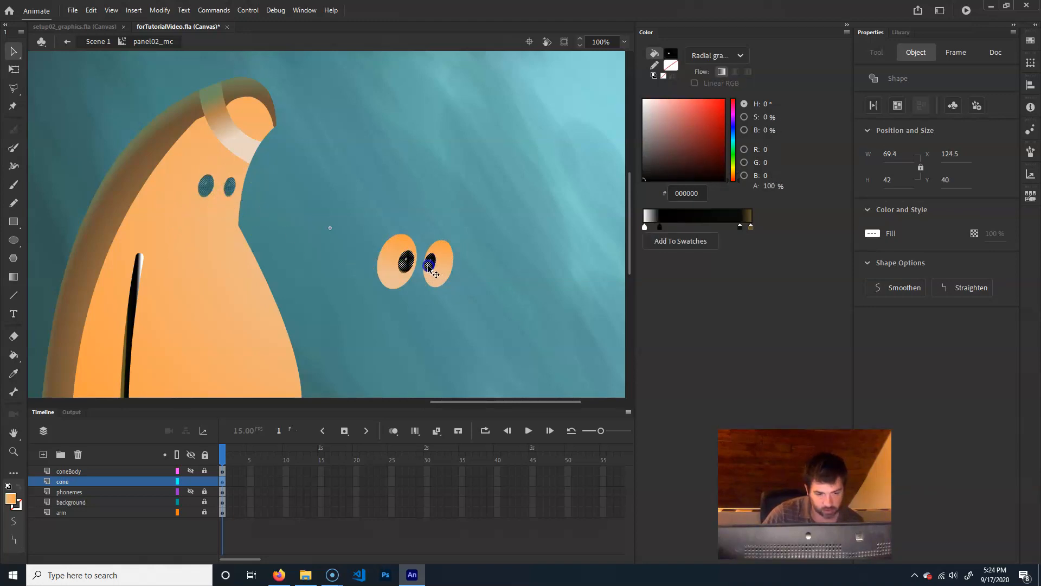
# Fill the two eye-shaped holes in the cone's face with the body's orange radial gradient.
pyautogui.click(292, 198)
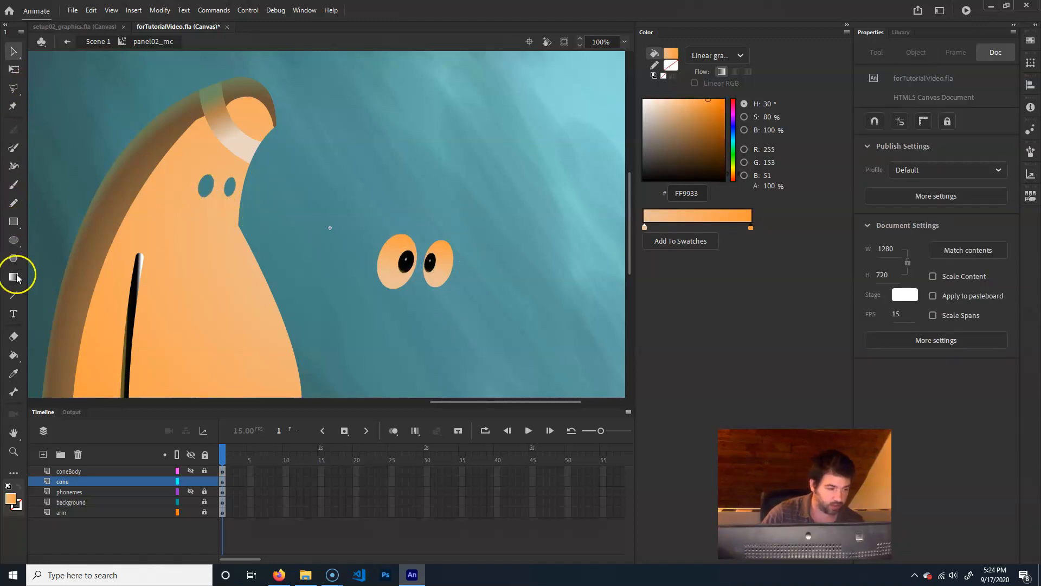
pyautogui.press('k')
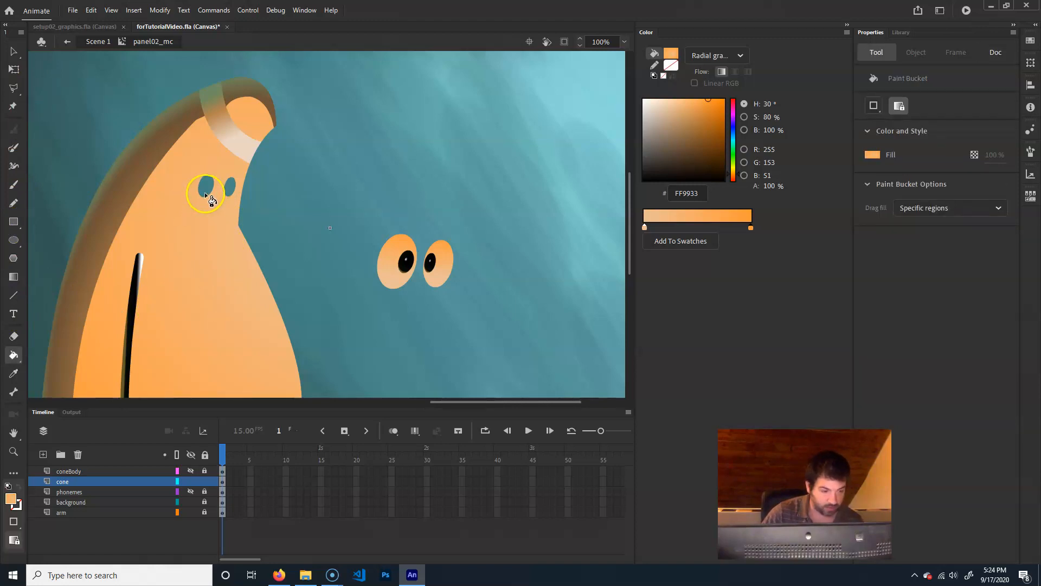
pyautogui.click(227, 187)
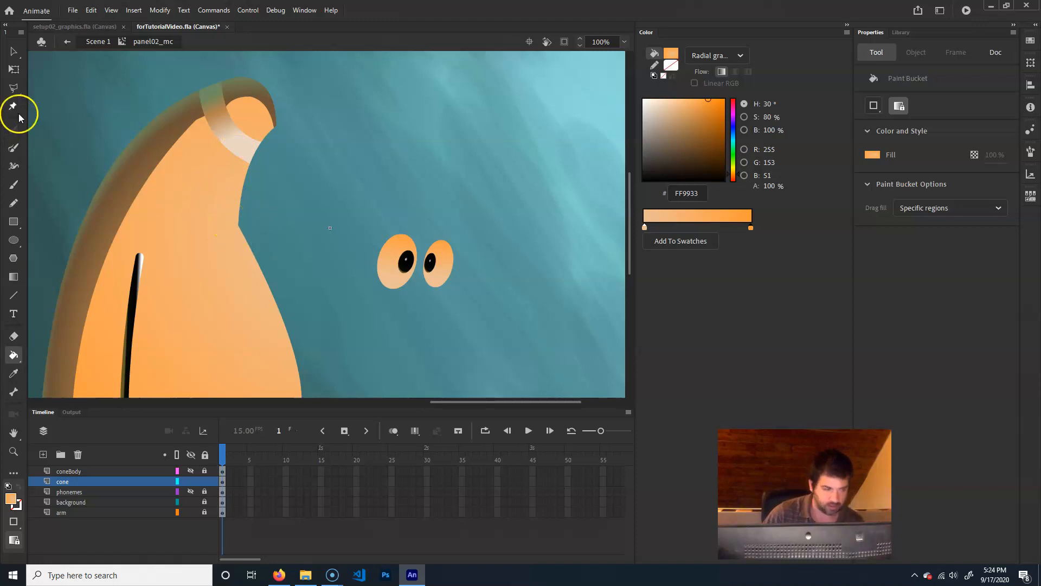
# Select both ovals with their pupils, try them on the cone's face and move them back onto the background beside the cone.
pyautogui.click(13, 54)
pyautogui.moveTo(360, 315); pyautogui.dragTo(501, 193)
pyautogui.moveTo(442, 274); pyautogui.dragTo(233, 194)
pyautogui.moveTo(234, 194); pyautogui.dragTo(459, 255)
pyautogui.click(511, 204)
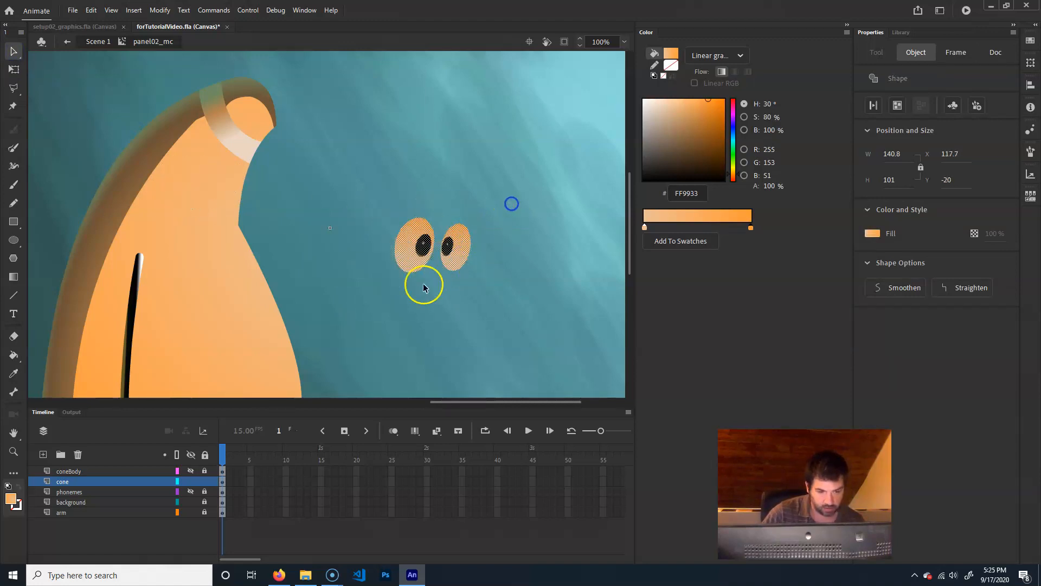
# Move the smaller eye with its pupil closer to the larger one and shift both eyes slightly toward the cone.
pyautogui.click(446, 248)
pyautogui.click(461, 262)
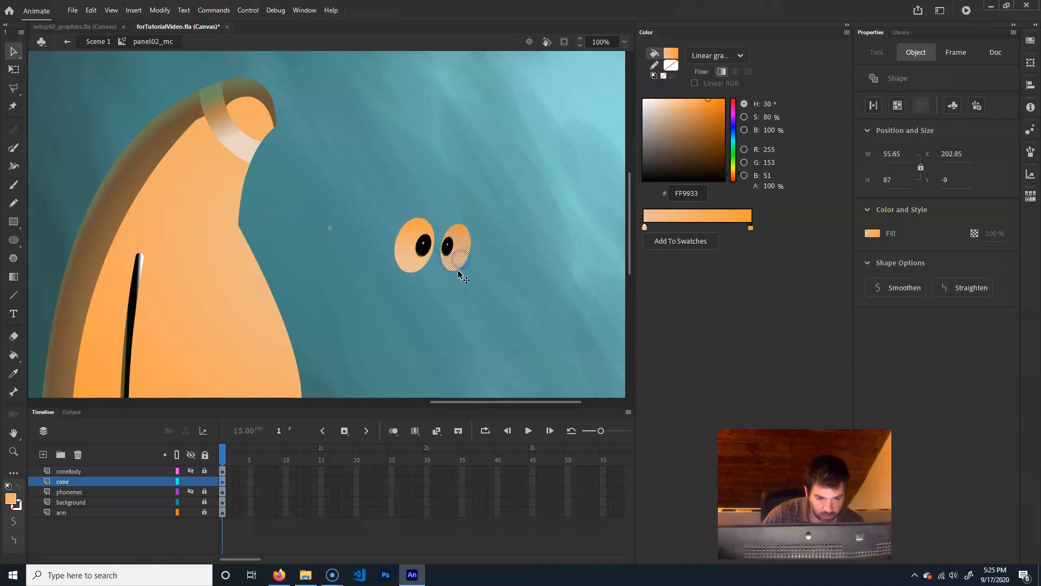
pyautogui.keyDown('shift'); pyautogui.click(449, 249); pyautogui.keyUp('shift')
pyautogui.moveTo(457, 260); pyautogui.dragTo(453, 262)
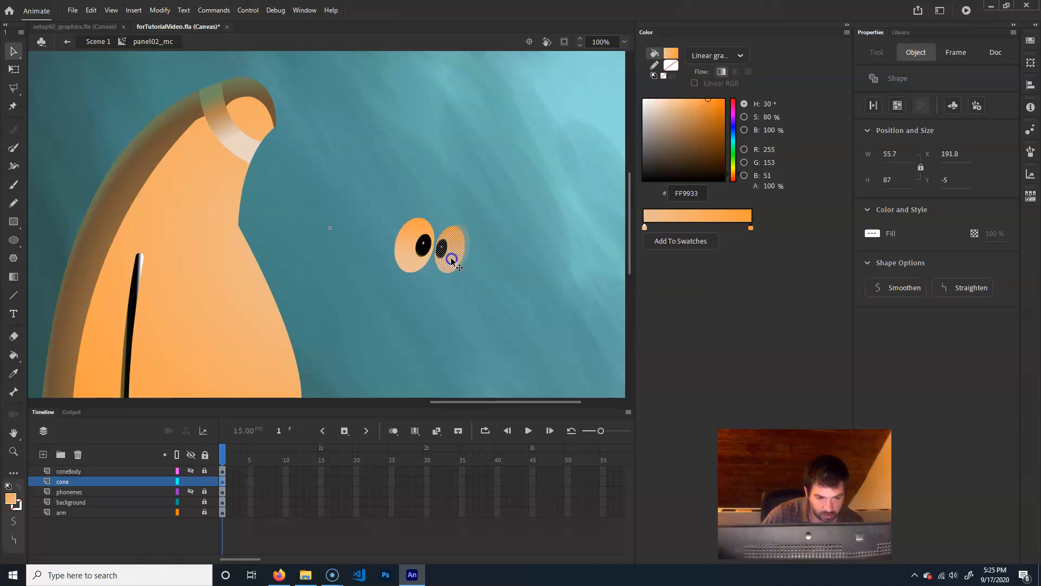
pyautogui.click(420, 315)
pyautogui.moveTo(360, 283); pyautogui.dragTo(541, 139)
pyautogui.click(451, 288)
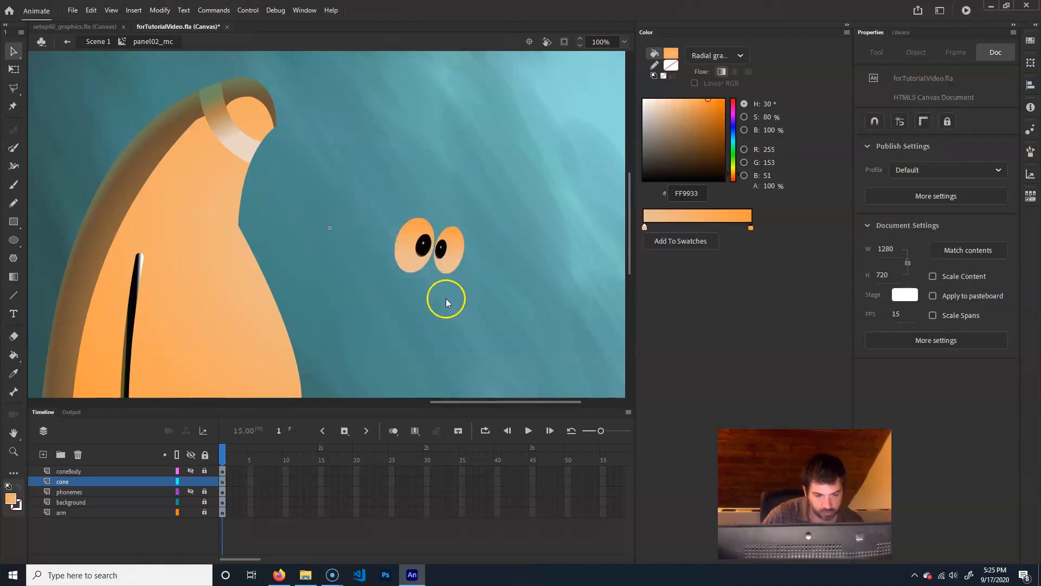
pyautogui.click(449, 271)
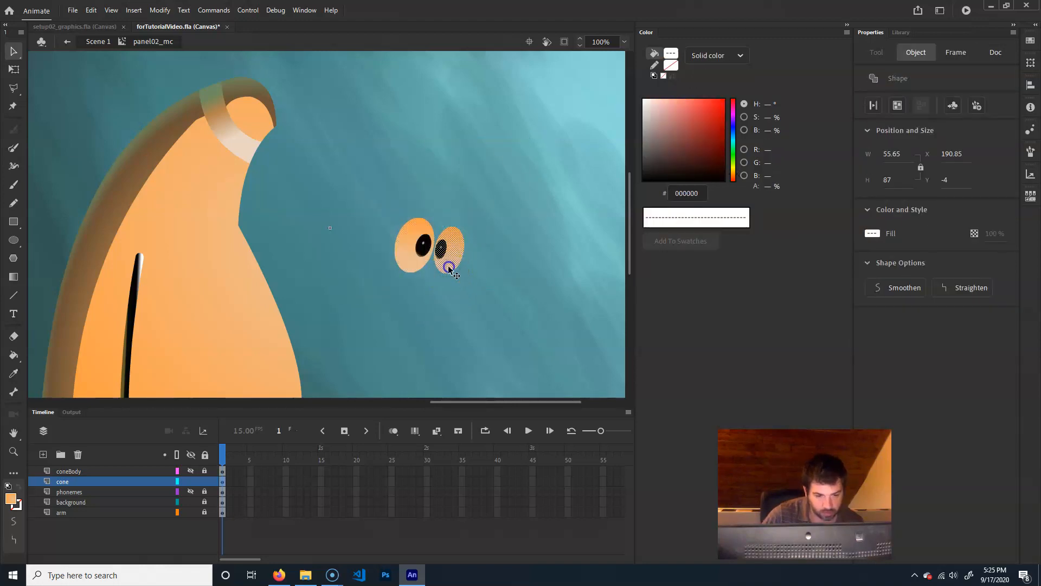
pyautogui.moveTo(449, 267); pyautogui.dragTo(450, 263)
pyautogui.moveTo(491, 209); pyautogui.dragTo(356, 293)
pyautogui.moveTo(441, 262)
pyautogui.mouseDown()
pyautogui.moveTo(288, 241)
pyautogui.moveTo(235, 203)
pyautogui.moveTo(435, 247)
pyautogui.moveTo(436, 257)
pyautogui.mouseUp()
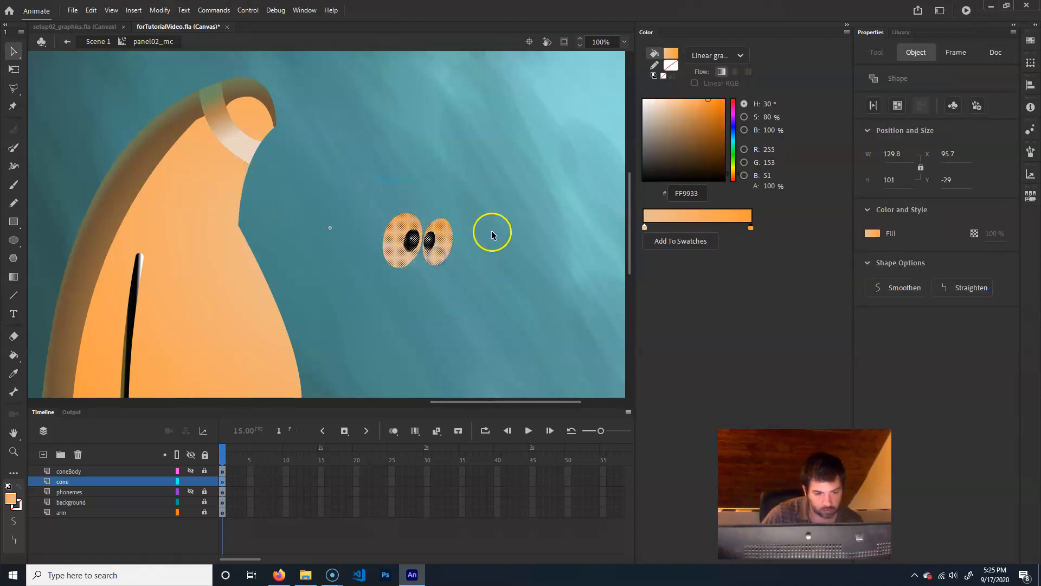
pyautogui.click(492, 232)
# Shrink the smaller orange oval with Free Transform and reposition its black pupil on it.
pyautogui.click(441, 249)
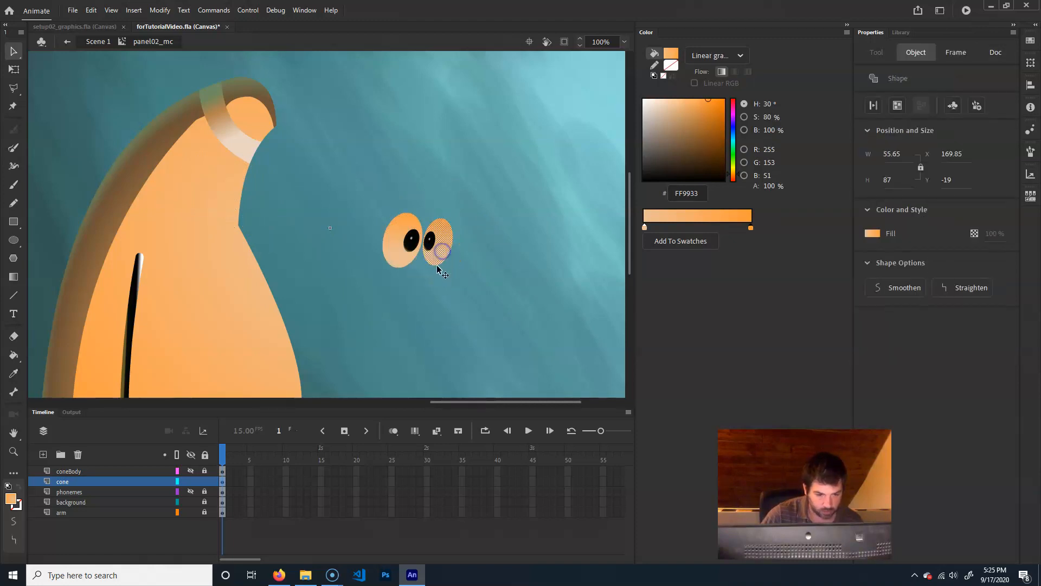
pyautogui.press('q')
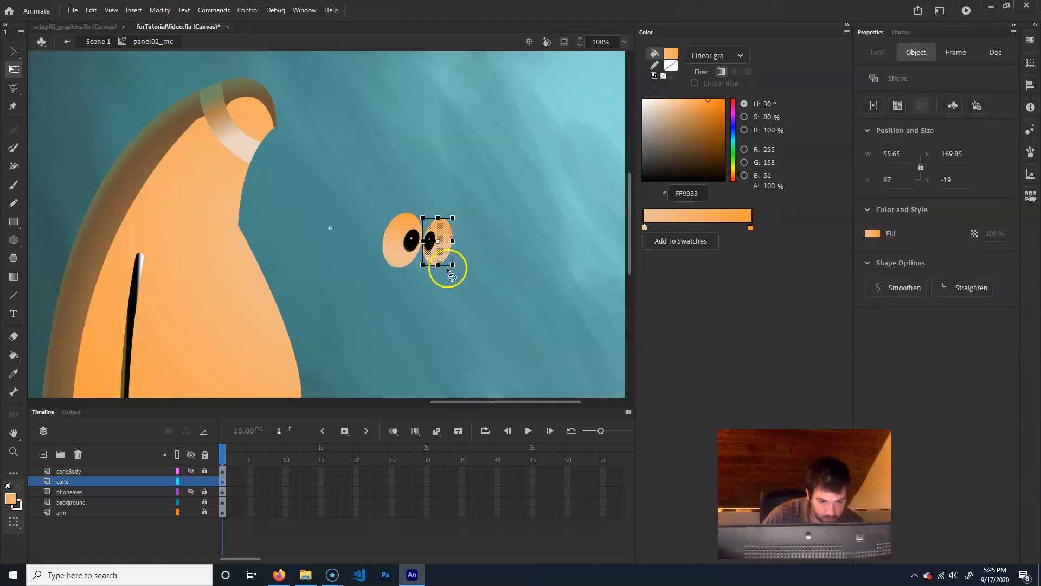
pyautogui.moveTo(448, 264); pyautogui.dragTo(451, 234)
pyautogui.click(429, 251)
pyautogui.click(429, 241)
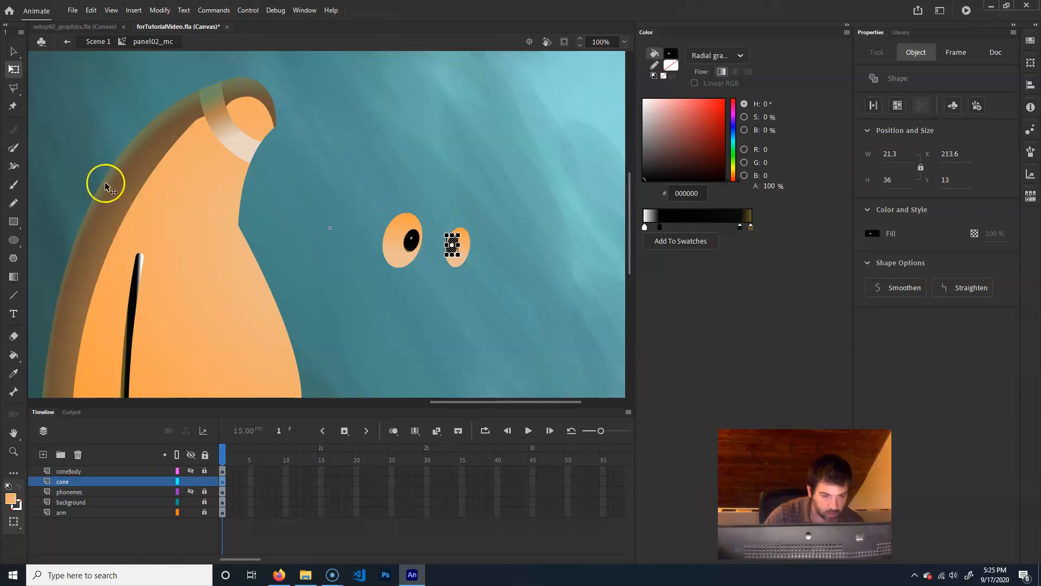
# Set the smaller eye back beside the larger one and move both eyes onto the cone's face below the stripe.
pyautogui.click(12, 53)
pyautogui.moveTo(475, 212); pyautogui.dragTo(412, 310)
pyautogui.moveTo(510, 190); pyautogui.dragTo(433, 259)
pyautogui.moveTo(498, 167); pyautogui.dragTo(358, 304)
pyautogui.moveTo(440, 253); pyautogui.dragTo(232, 189)
pyautogui.click(334, 205)
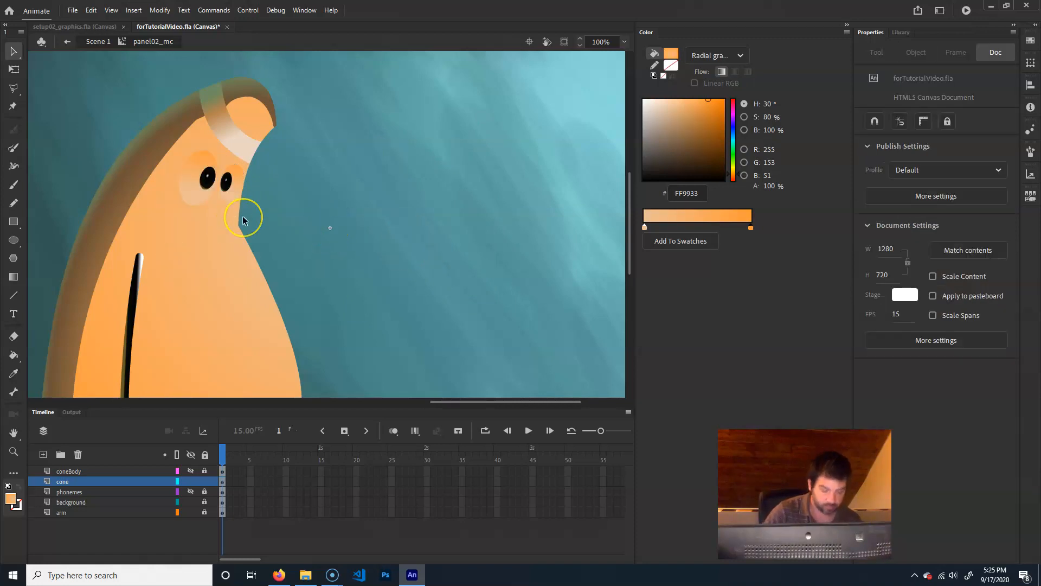
# Bend the upper outer edges of both eyeballs inward so the eyes look sad and drooping.
pyautogui.hotkey('ctrl', '=')
pyautogui.moveTo(227, 208); pyautogui.dragTo(365, 283)
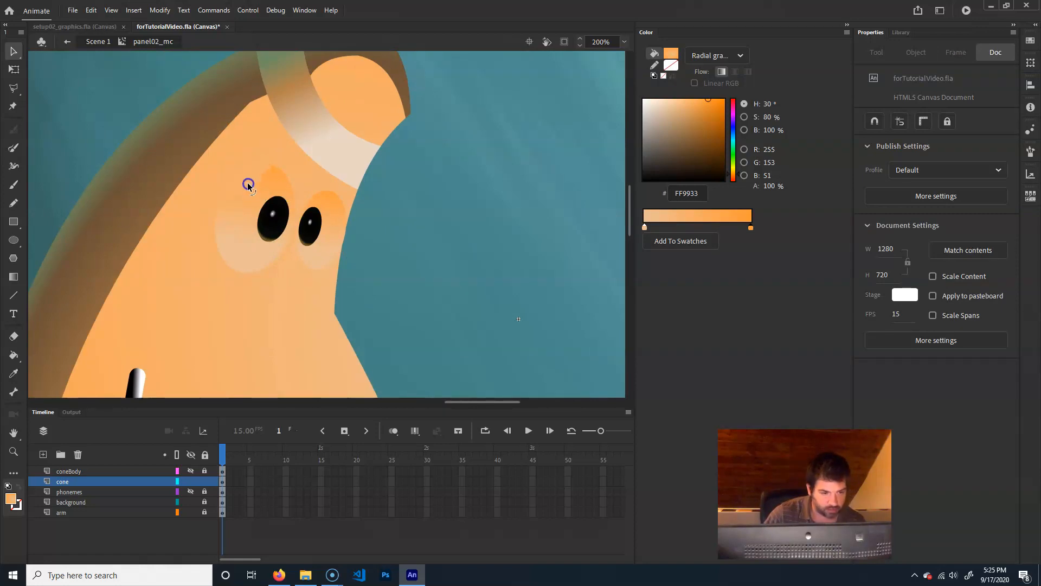
pyautogui.moveTo(267, 172); pyautogui.dragTo(251, 194)
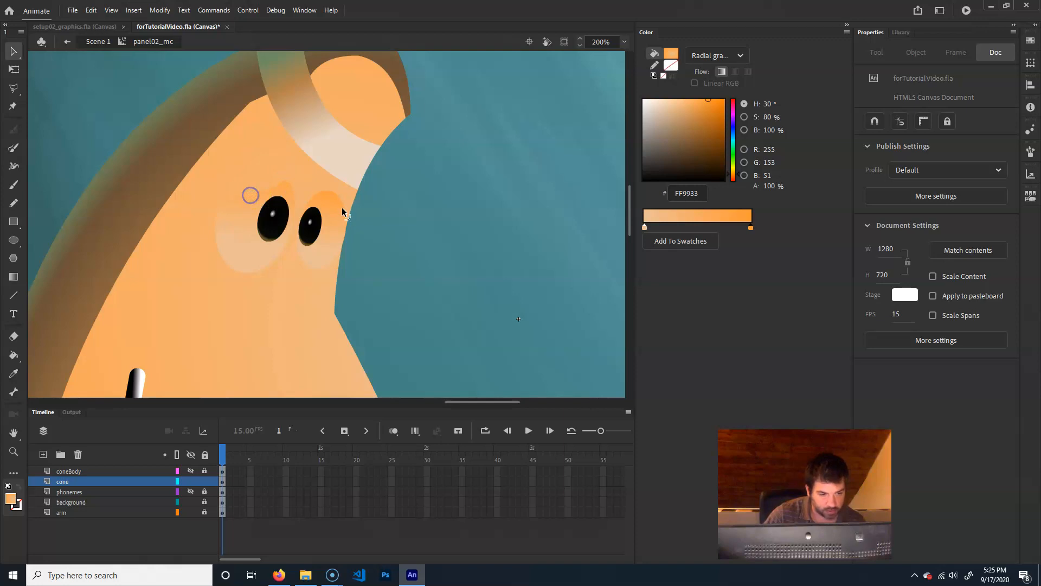
pyautogui.moveTo(333, 210); pyautogui.dragTo(333, 210)
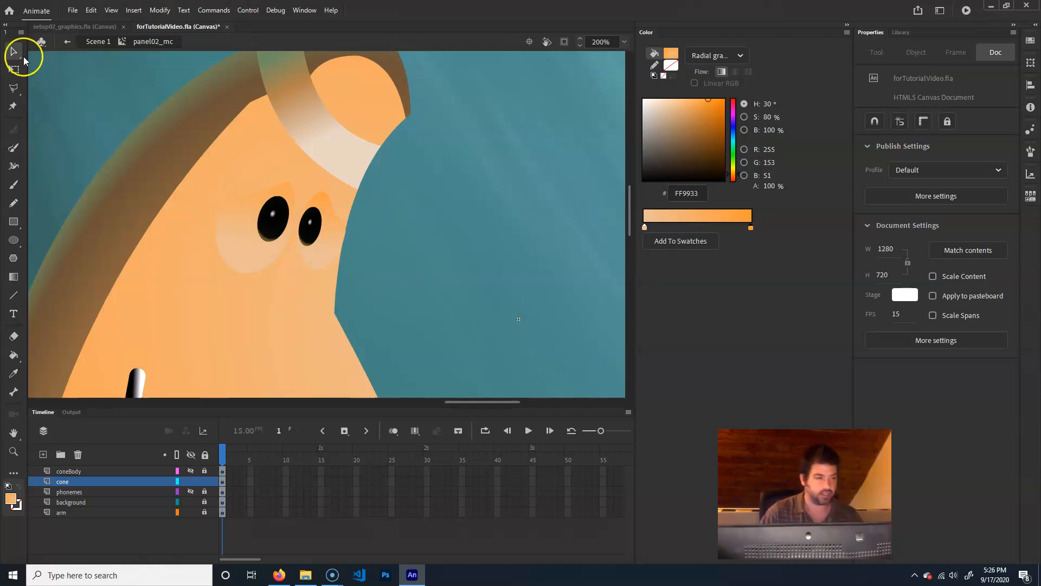
# Darken the end colour of the larger eyeball's linear gradient to A36D34.
pyautogui.click(261, 255)
pyautogui.keyDown('shift'); pyautogui.click(320, 266); pyautogui.keyUp('shift')
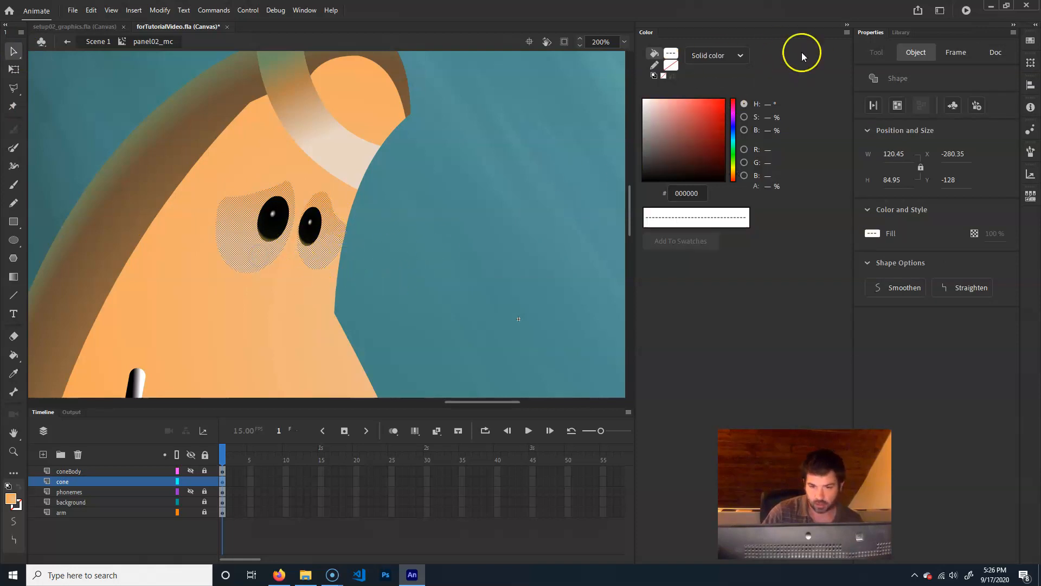
pyautogui.click(235, 237)
pyautogui.click(235, 238)
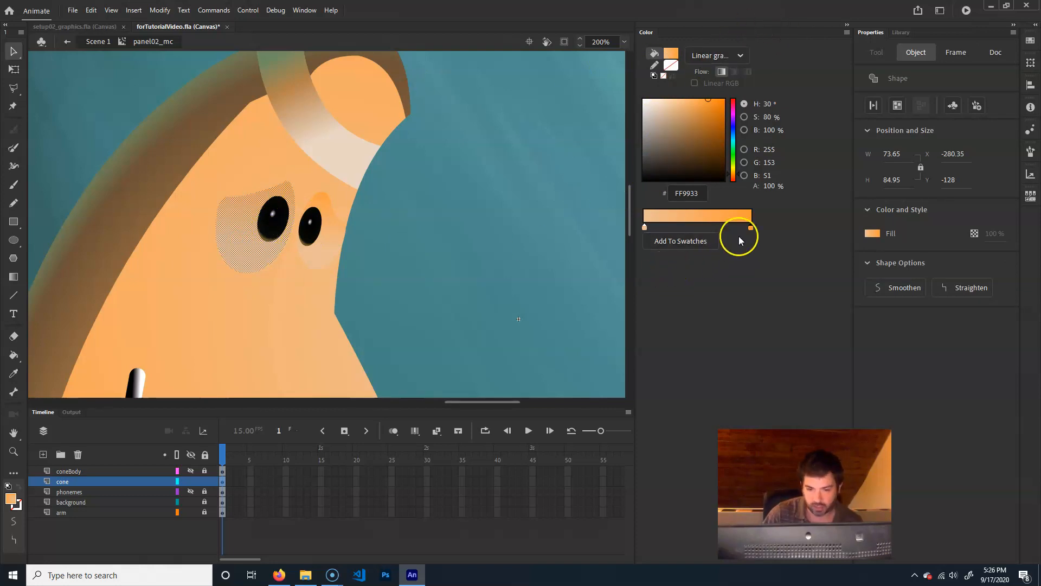
pyautogui.moveTo(715, 105); pyautogui.dragTo(698, 131)
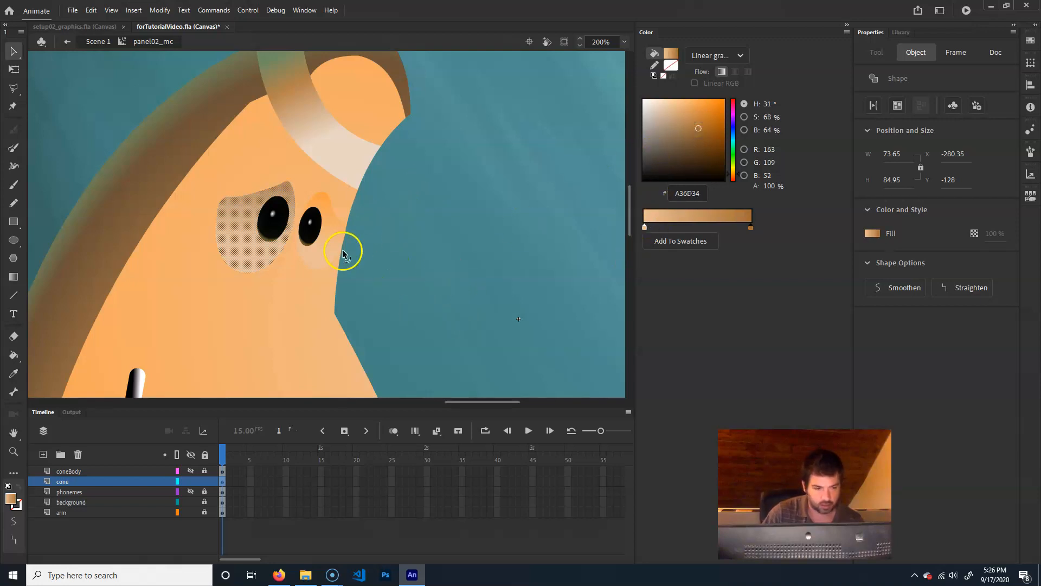
pyautogui.click(490, 227)
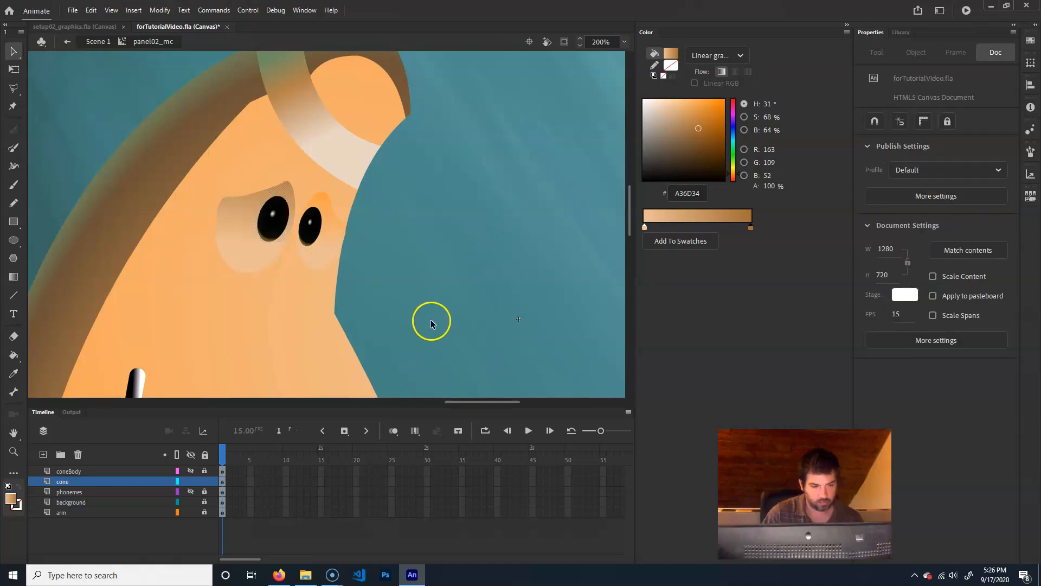
# Recolour the larger eyeball's linear gradient with DDA36A as the light stop and 8A5F33 as the dark stop.
pyautogui.click(240, 252)
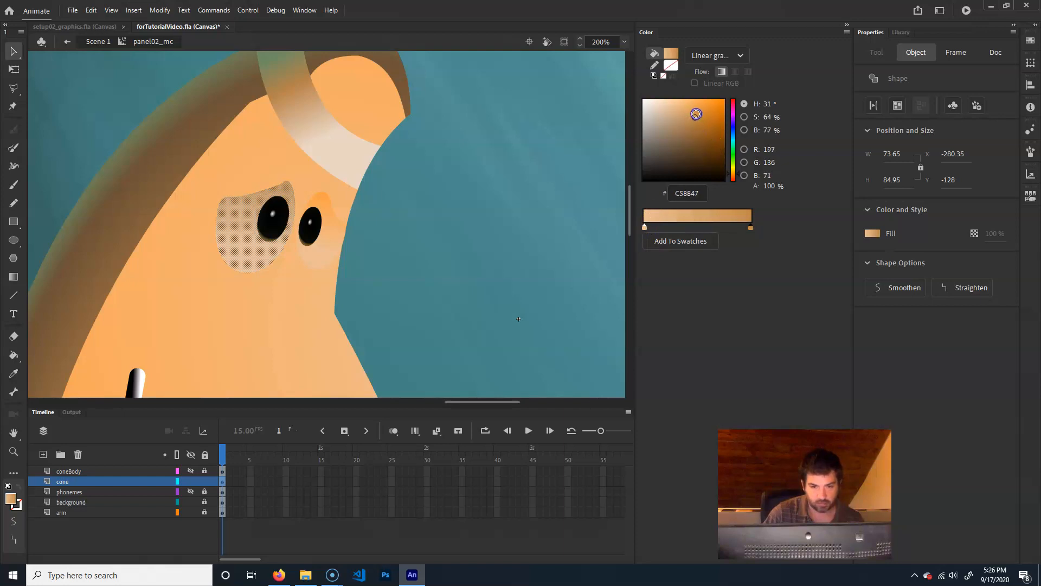
pyautogui.moveTo(699, 116); pyautogui.dragTo(696, 113)
pyautogui.click(644, 227)
pyautogui.moveTo(685, 108); pyautogui.dragTo(688, 111)
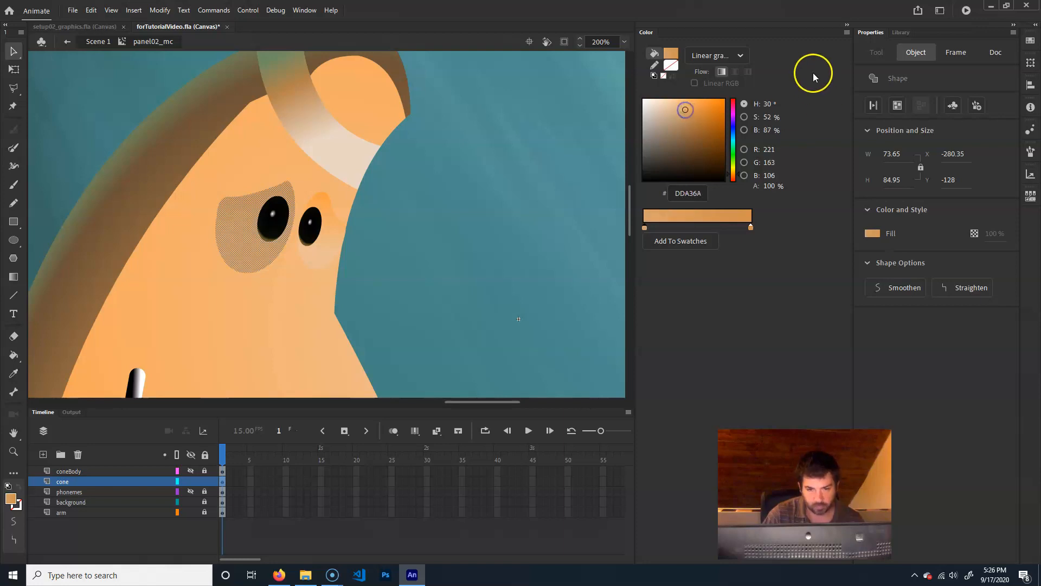
pyautogui.click(750, 227)
pyautogui.click(696, 125)
pyautogui.moveTo(695, 131); pyautogui.dragTo(694, 136)
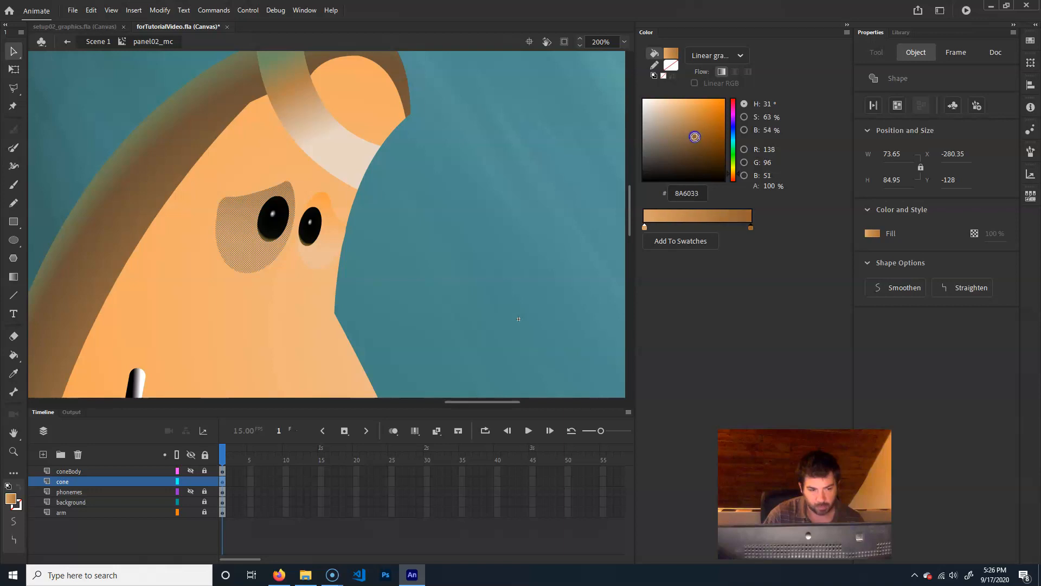
pyautogui.click(478, 218)
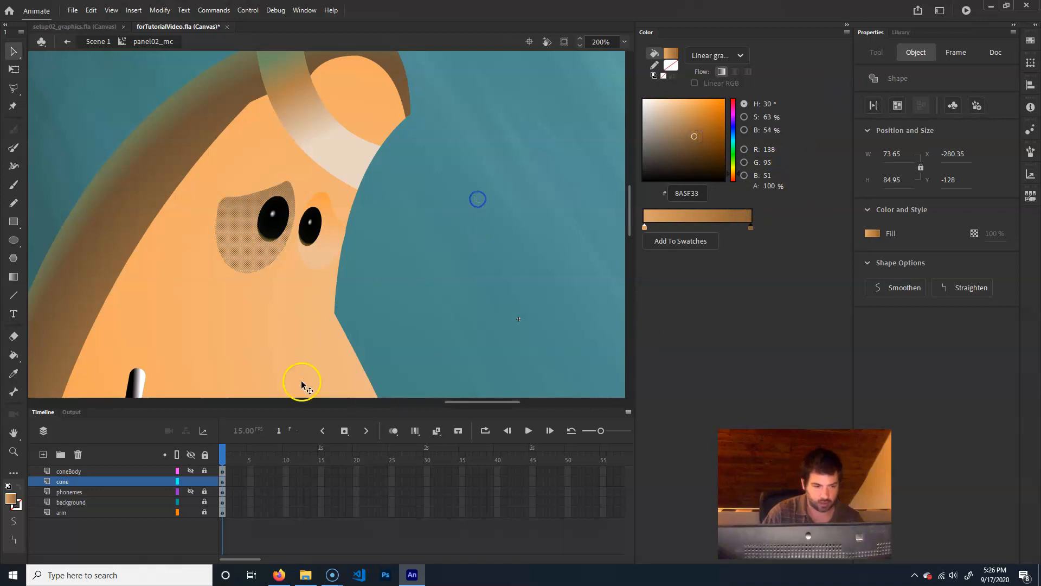
pyautogui.click(251, 238)
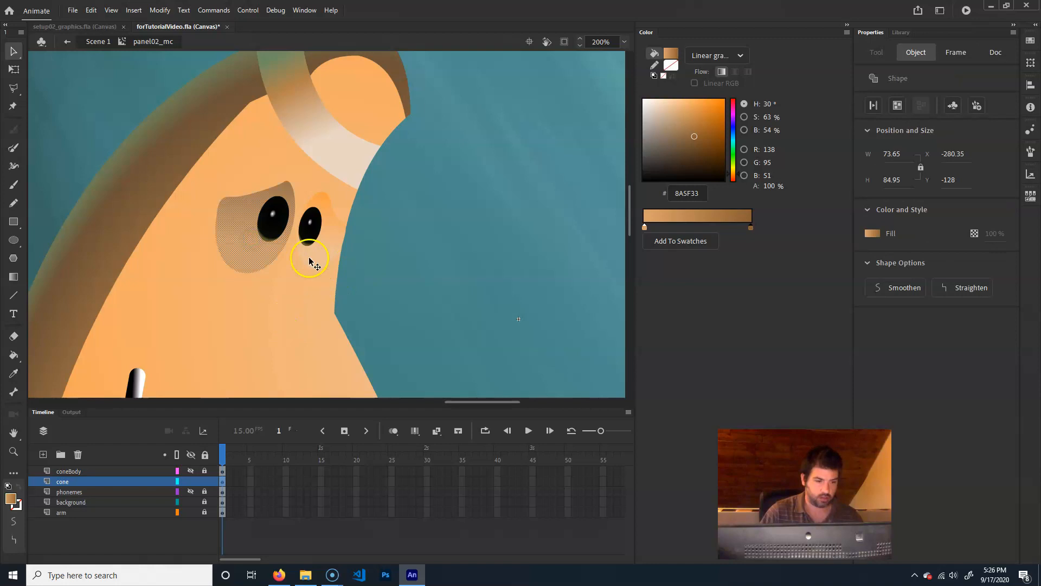
pyautogui.click(362, 280)
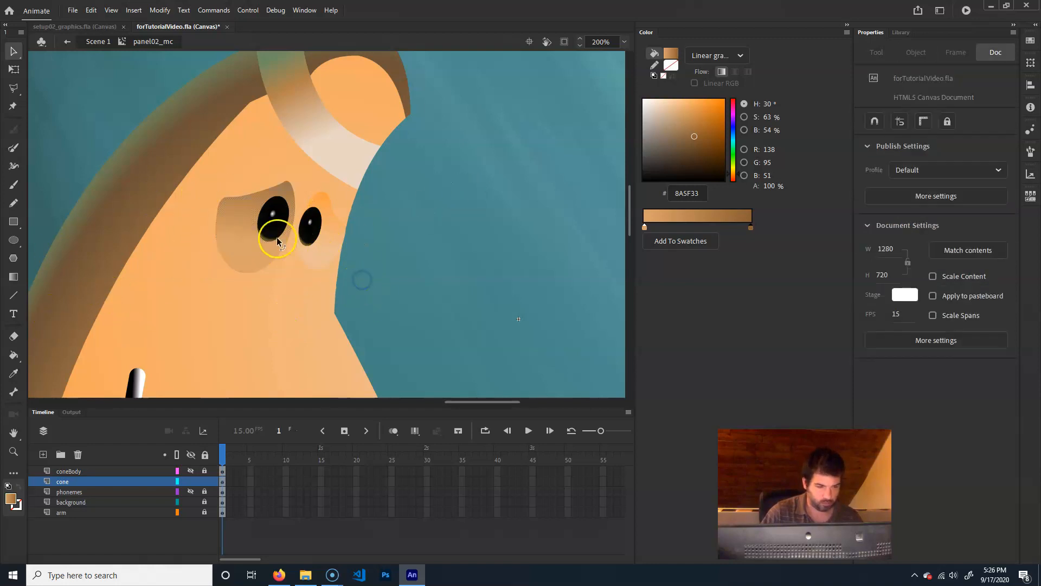
# Fill the smaller eyeball with the same brown gradient, and shift and compress the larger eyeball's gradient downward.
pyautogui.press('k')
pyautogui.click(319, 254)
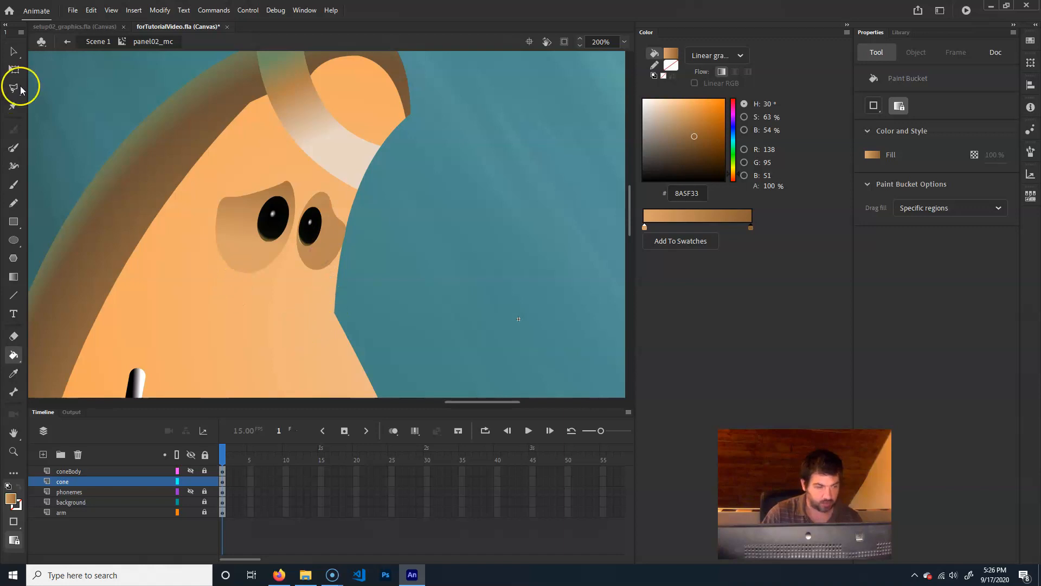
pyautogui.click(14, 277)
pyautogui.click(240, 250)
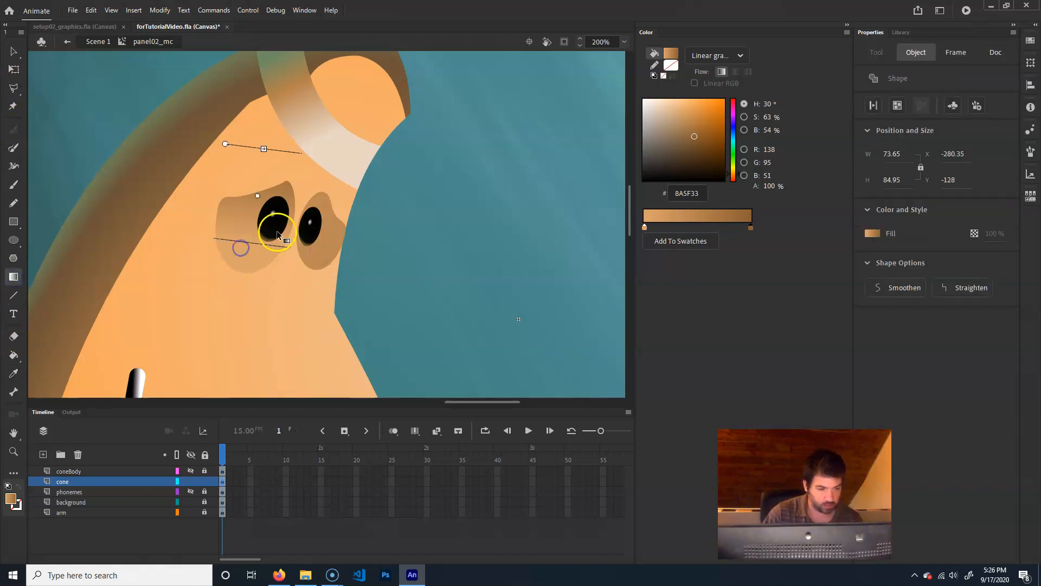
pyautogui.moveTo(257, 197); pyautogui.dragTo(255, 217)
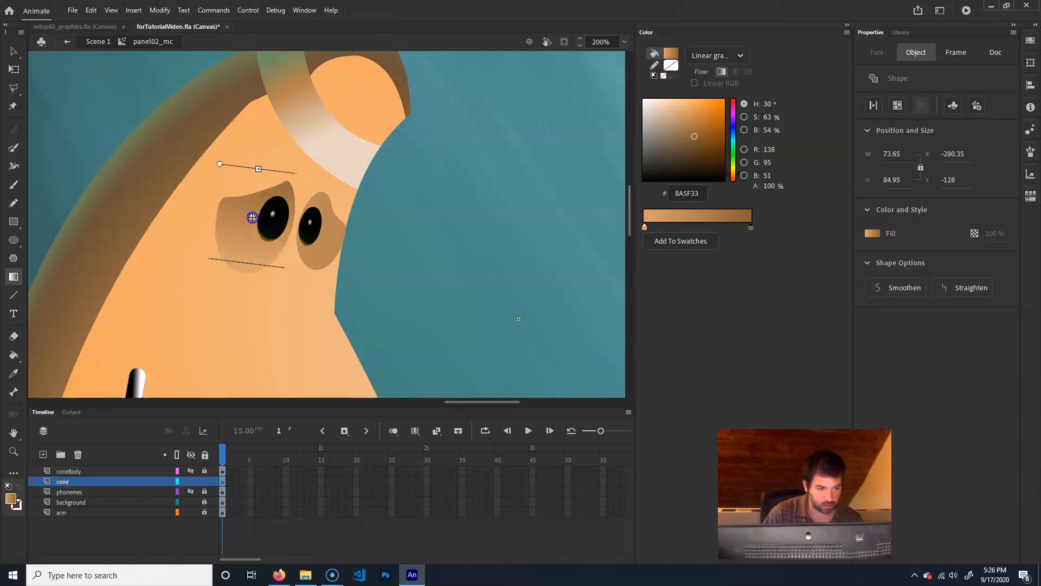
pyautogui.moveTo(263, 165); pyautogui.dragTo(261, 176)
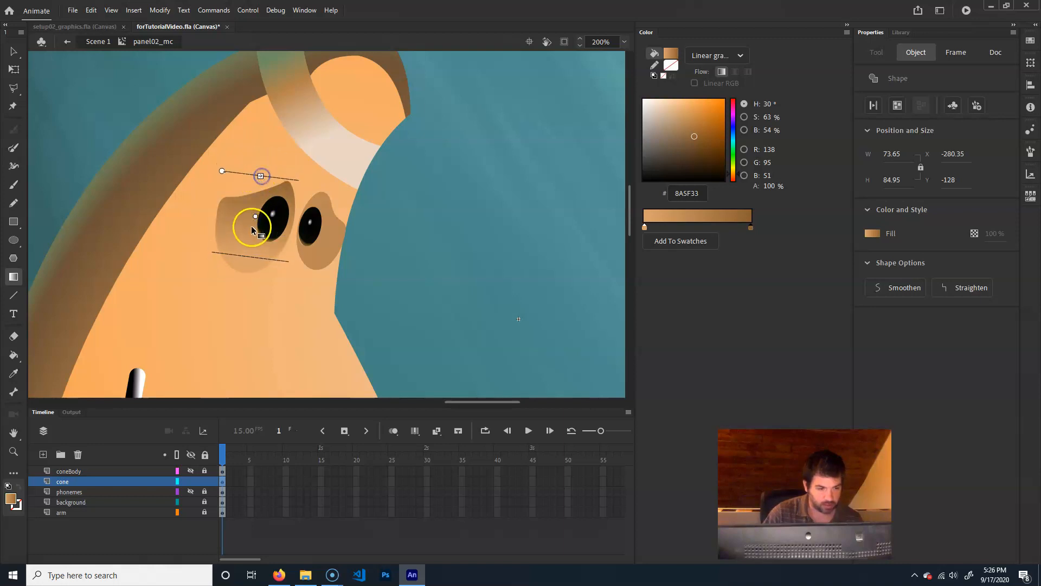
# Examine where the gradient transform handles of the smaller eyeball's fill lie.
pyautogui.click(319, 242)
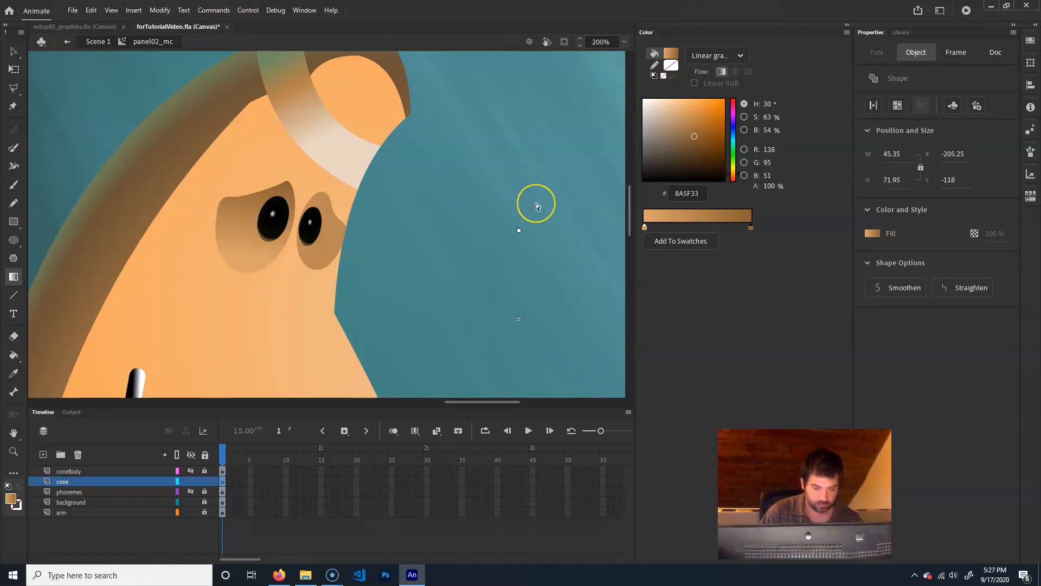
pyautogui.hotkey('ctrl', '-')
pyautogui.hotkey('ctrl', '=')
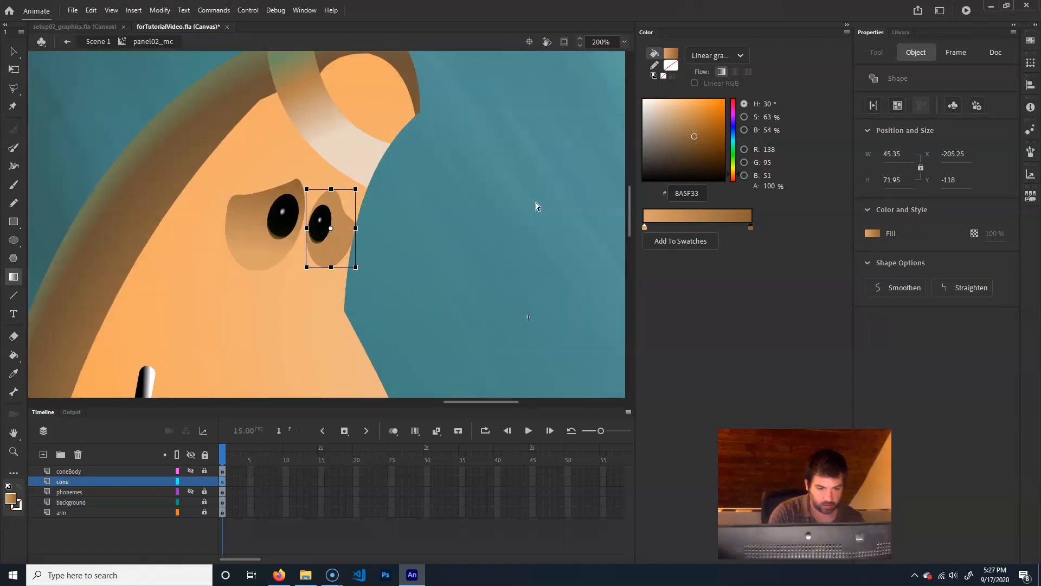
pyautogui.hotkey('ctrl', '-')
pyautogui.hotkey('ctrl', '-')
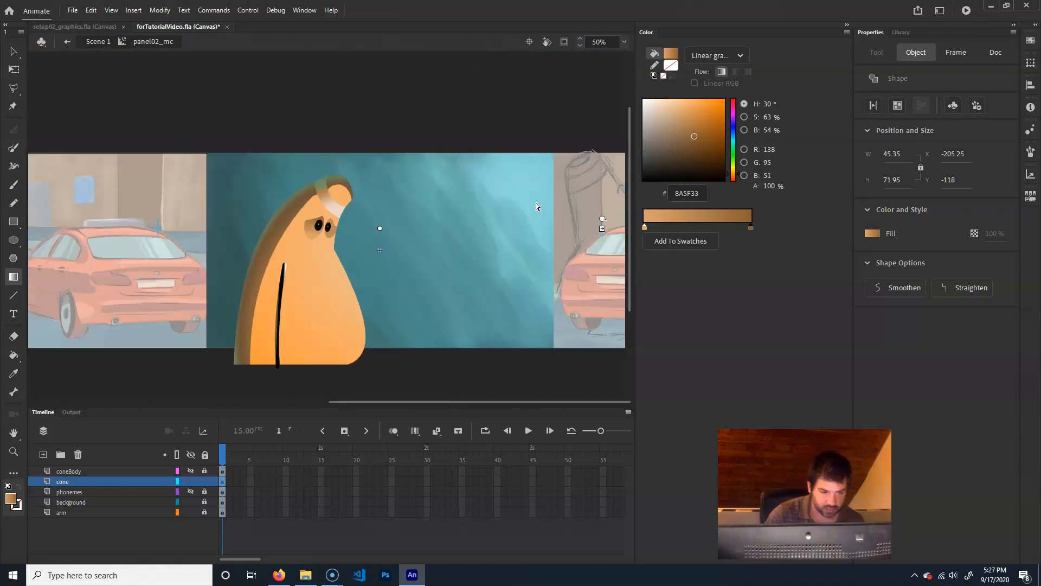
pyautogui.hotkey('ctrl', '=')
pyautogui.hotkey('ctrl', '=')
pyautogui.hotkey('ctrl', '=')
pyautogui.click(414, 196)
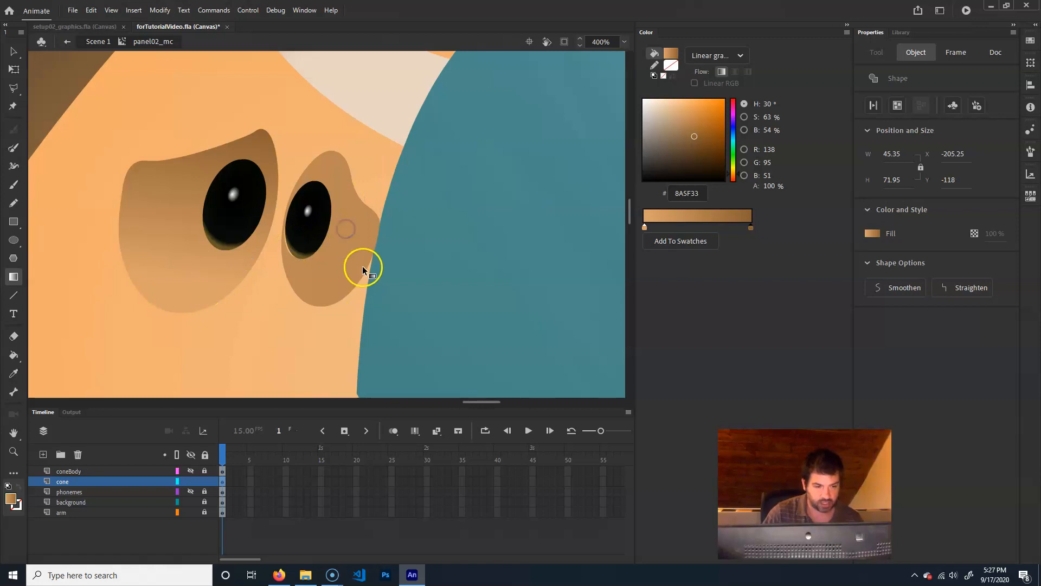
pyautogui.click(218, 261)
pyautogui.click(358, 241)
# Try to compress the larger eyeball's linear gradient into a narrow band at pupil height.
pyautogui.click(147, 258)
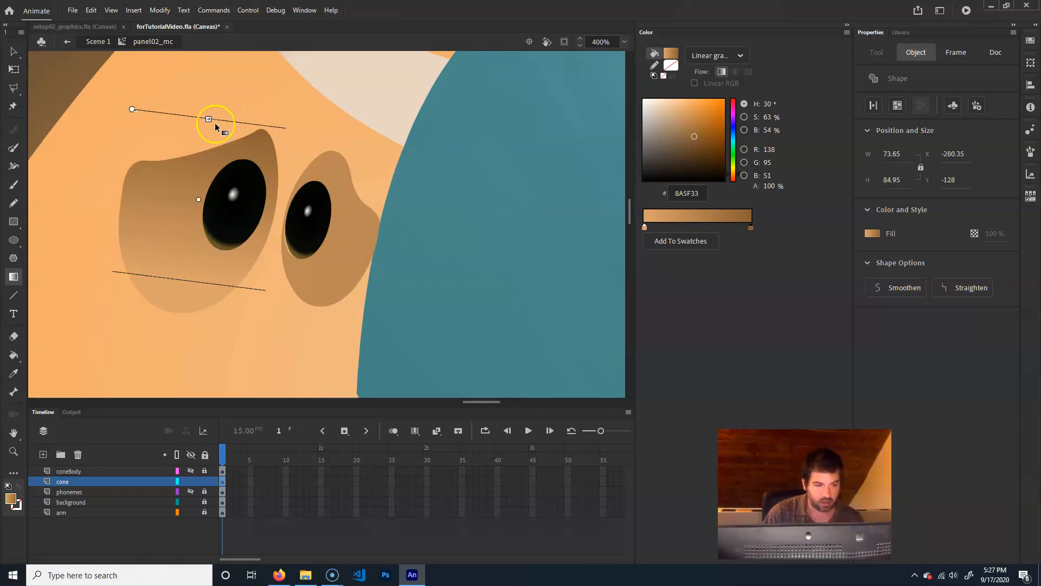
pyautogui.moveTo(208, 119); pyautogui.dragTo(199, 178)
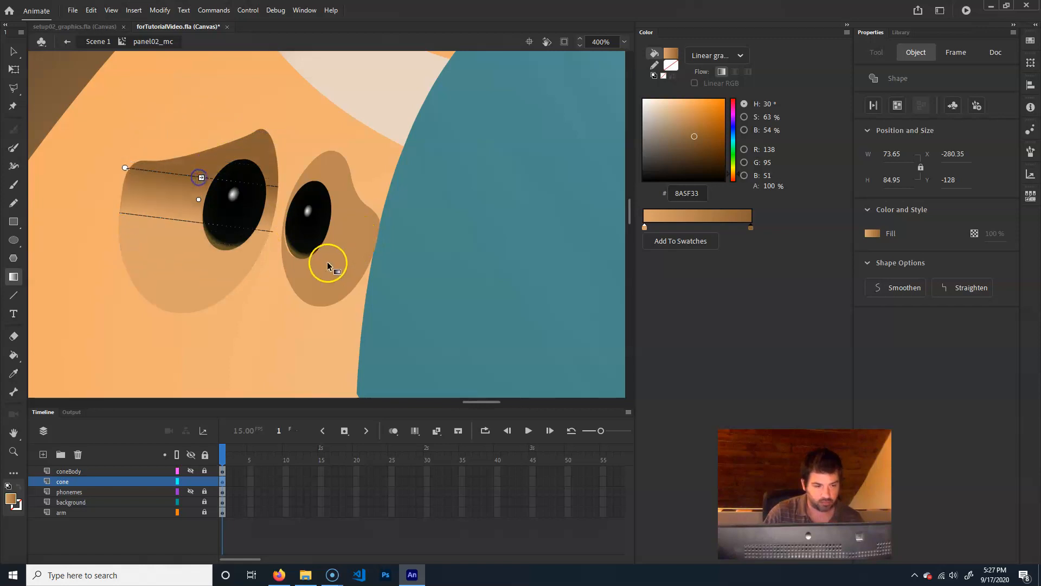
pyautogui.click(367, 272)
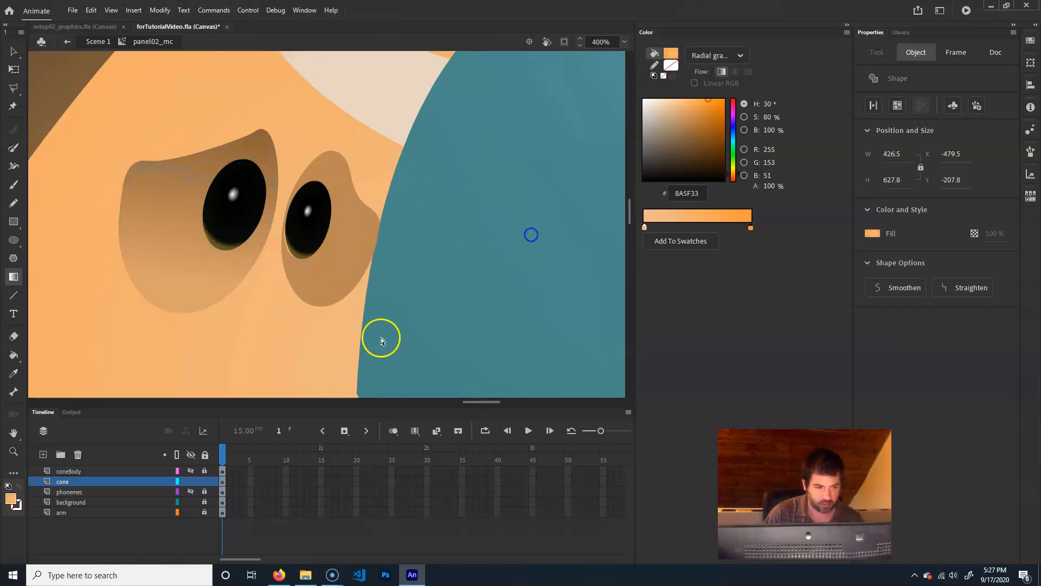
pyautogui.click(170, 209)
# Reapply the linear gradient to the smaller eyeball's fill by switching it to radial and back to linear.
pyautogui.click(14, 50)
pyautogui.click(309, 271)
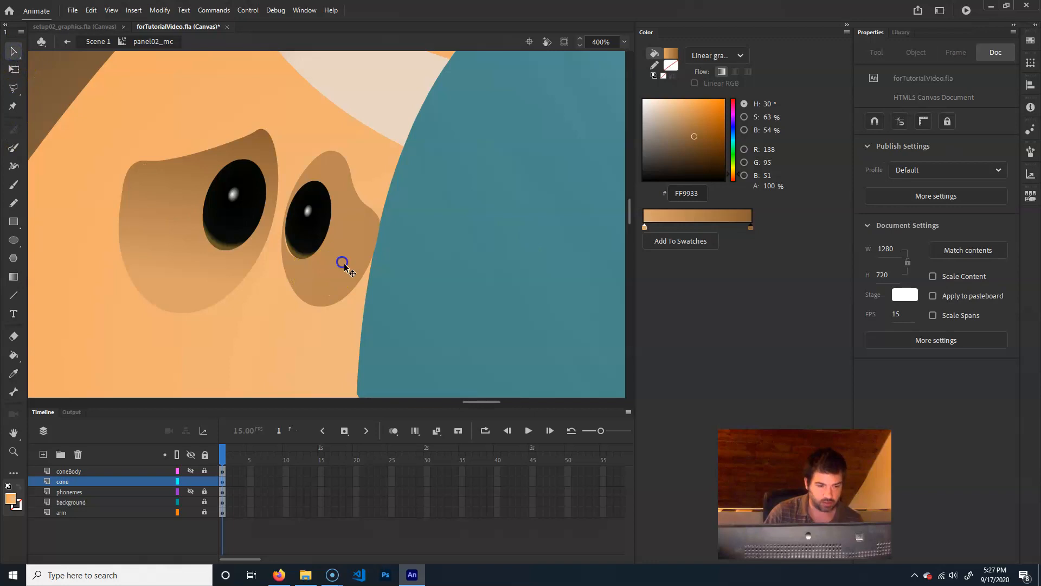
pyautogui.click(355, 274)
pyautogui.click(738, 55)
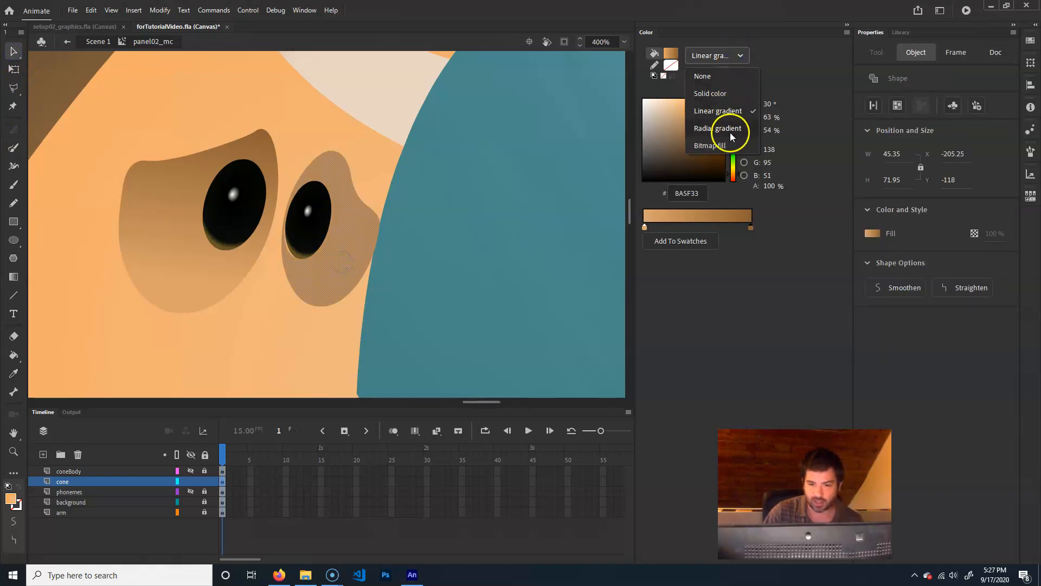
pyautogui.click(731, 129)
pyautogui.click(738, 56)
pyautogui.click(718, 110)
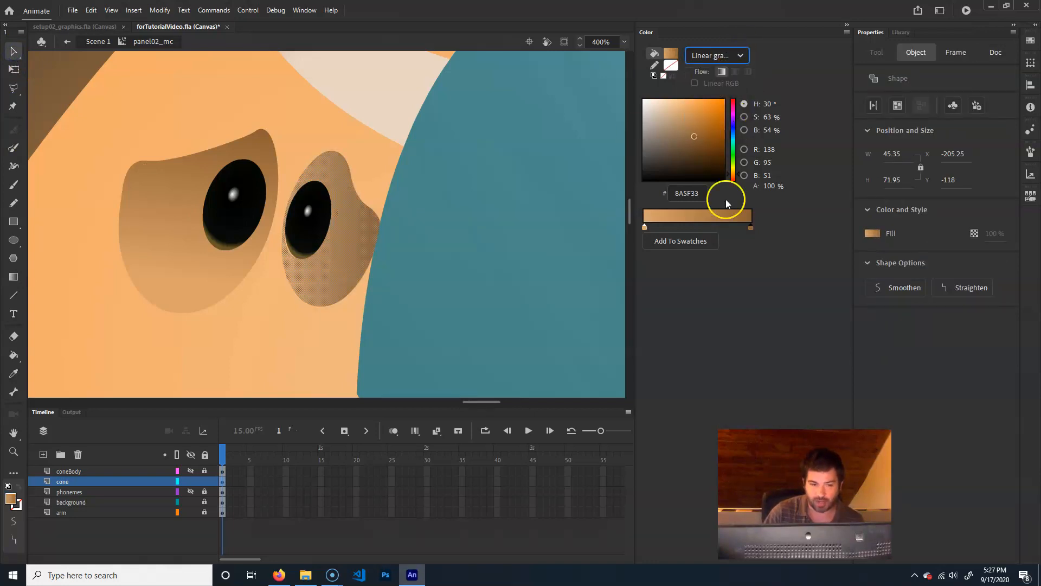
pyautogui.click(472, 233)
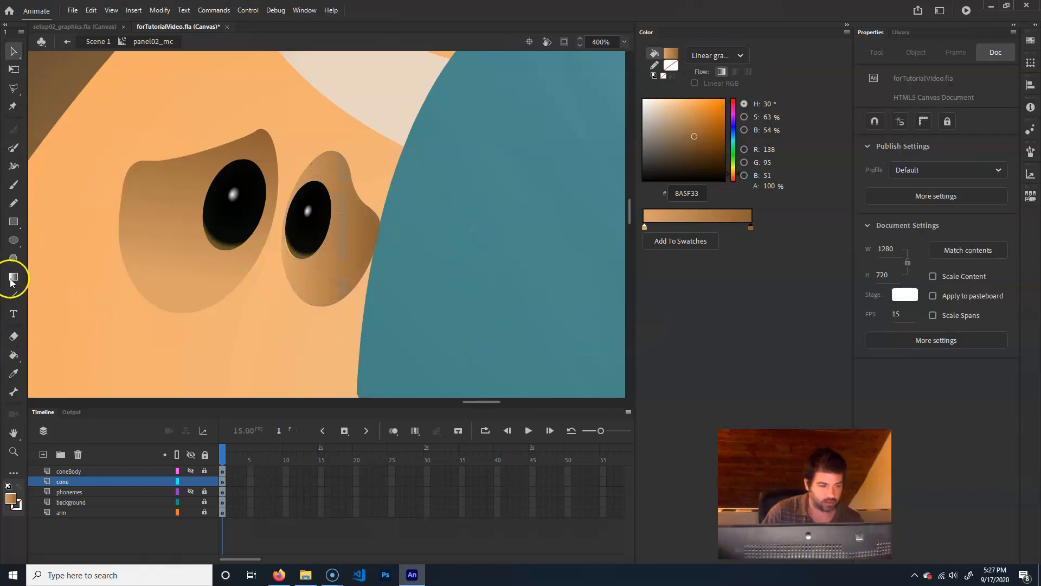
# Rotate and compress the smaller eyeball's gradient so it runs slightly tilted from dark at the top to light at the bottom.
pyautogui.click(325, 260)
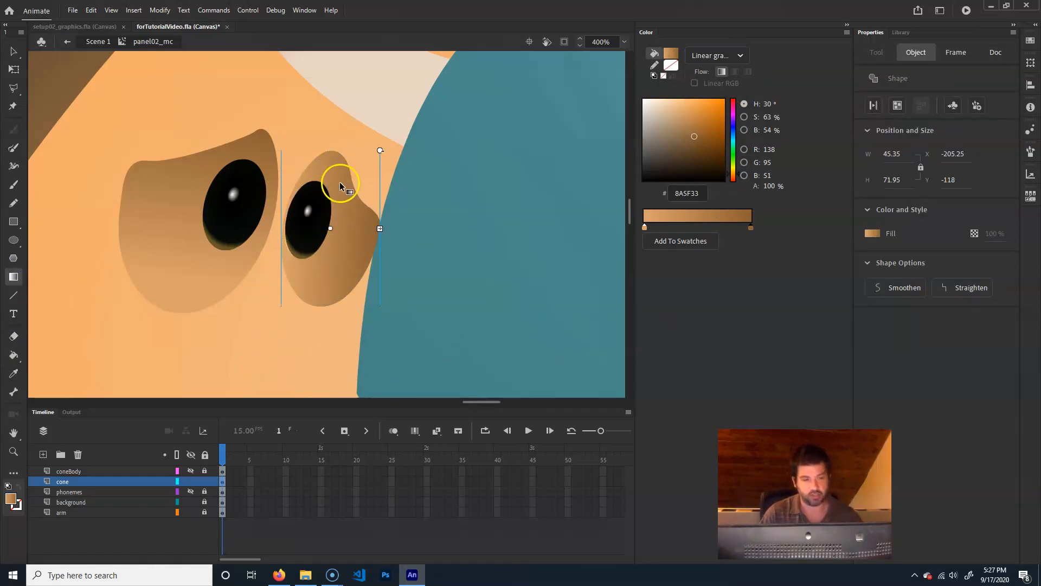
pyautogui.moveTo(380, 152); pyautogui.dragTo(275, 166)
pyautogui.moveTo(345, 179); pyautogui.dragTo(347, 175)
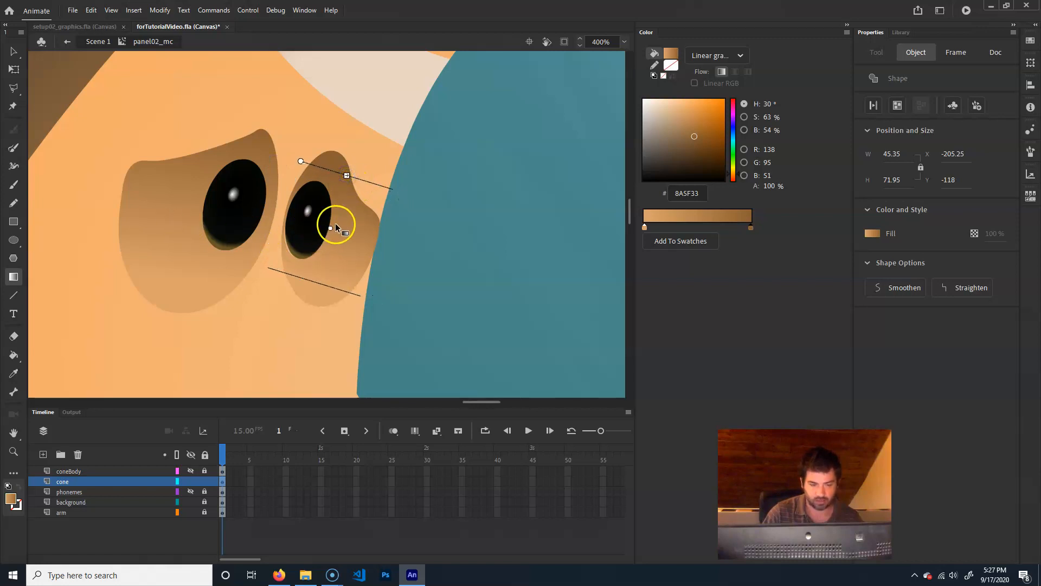
pyautogui.click(522, 274)
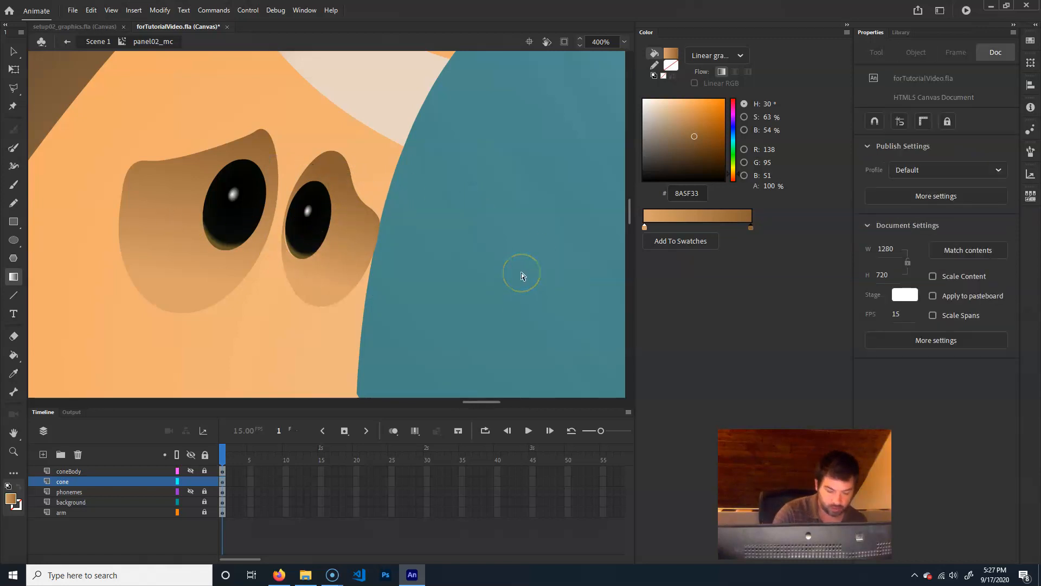
# Reshape the upper corner of the cone's orange body so it meets the stripe's lower edge.
pyautogui.hotkey('ctrl', '-')
pyautogui.hotkey('ctrl', '-')
pyautogui.hotkey('ctrl', '-')
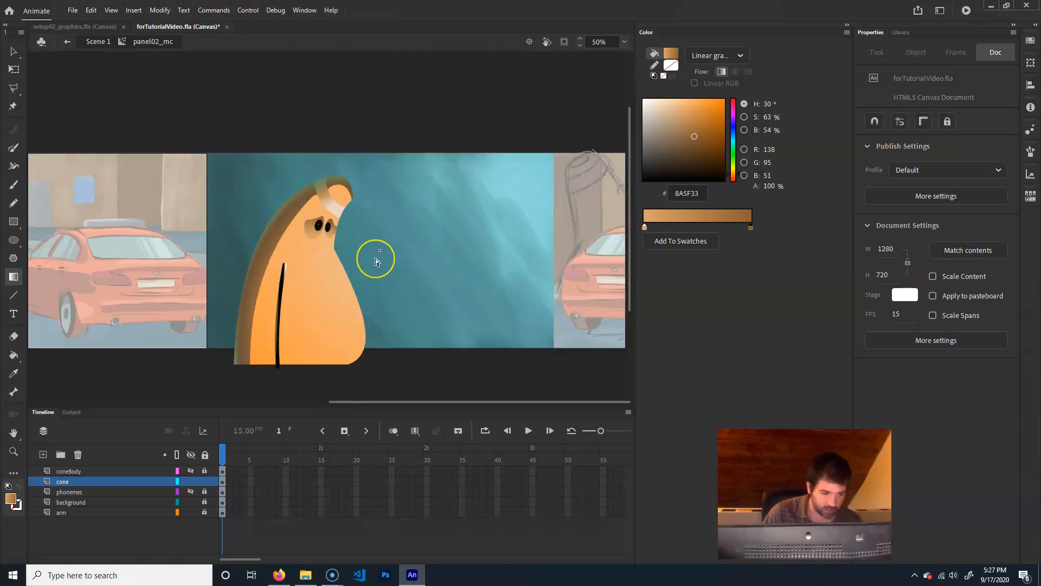
pyautogui.hotkey('ctrl', '=')
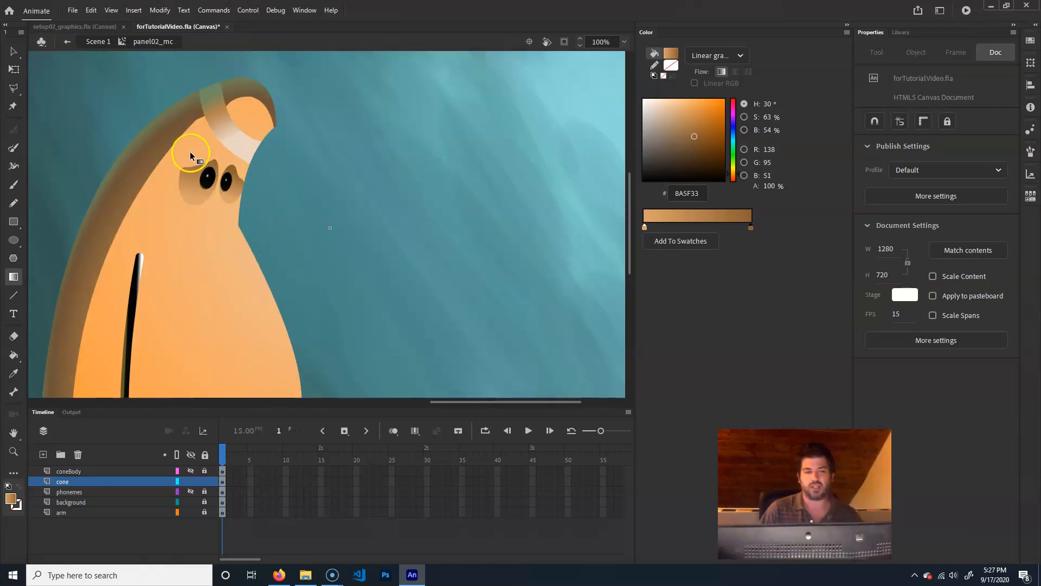
pyautogui.click(12, 48)
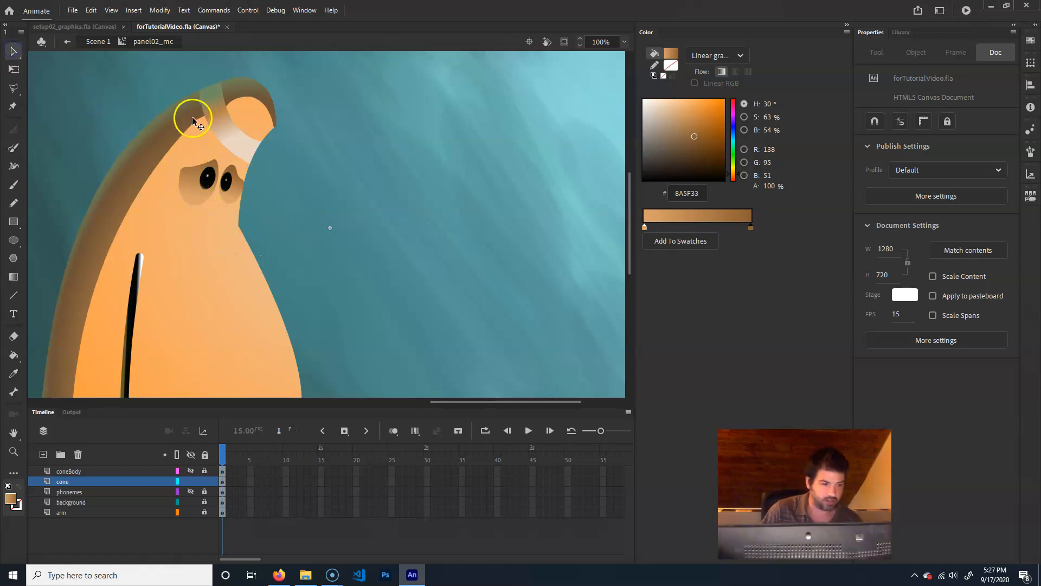
pyautogui.moveTo(194, 122); pyautogui.dragTo(194, 122)
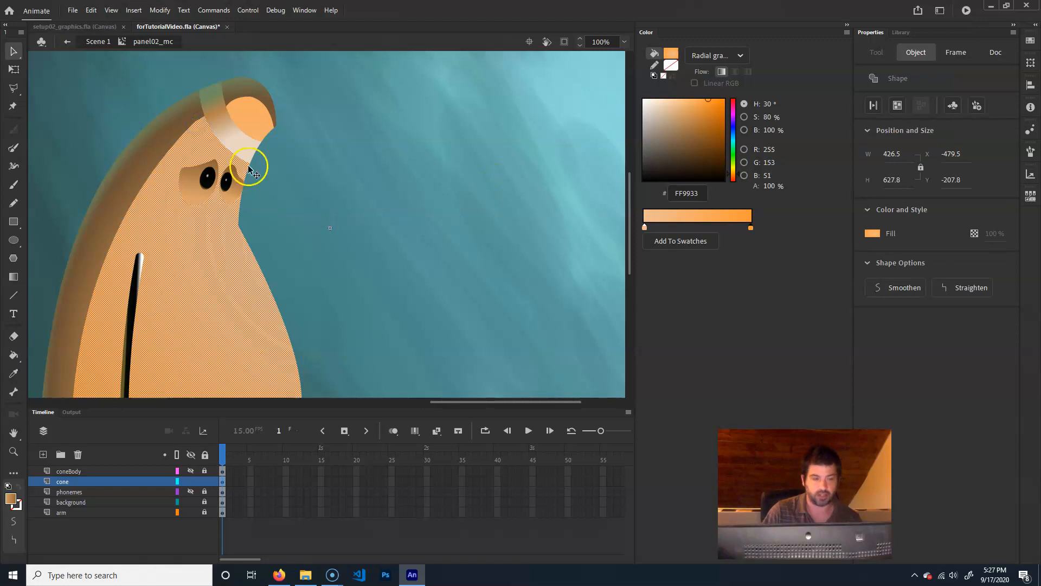
pyautogui.click(387, 225)
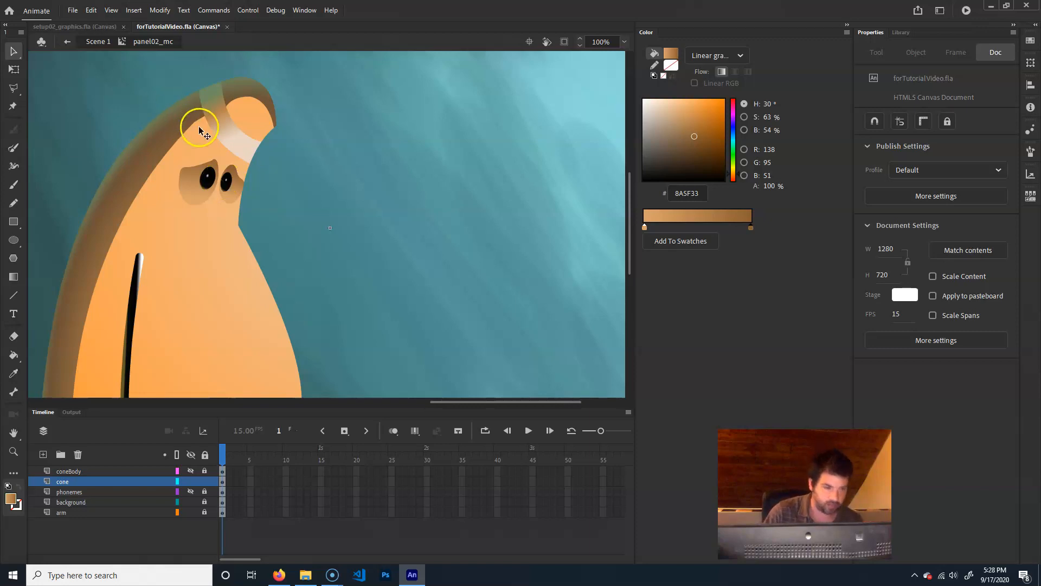
pyautogui.moveTo(205, 115); pyautogui.dragTo(205, 115)
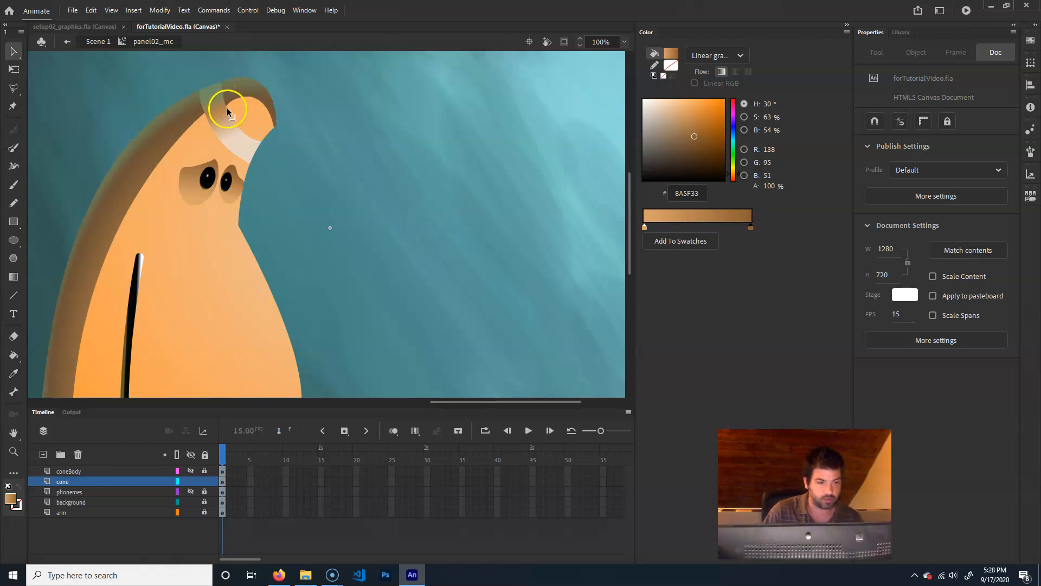
pyautogui.click(382, 179)
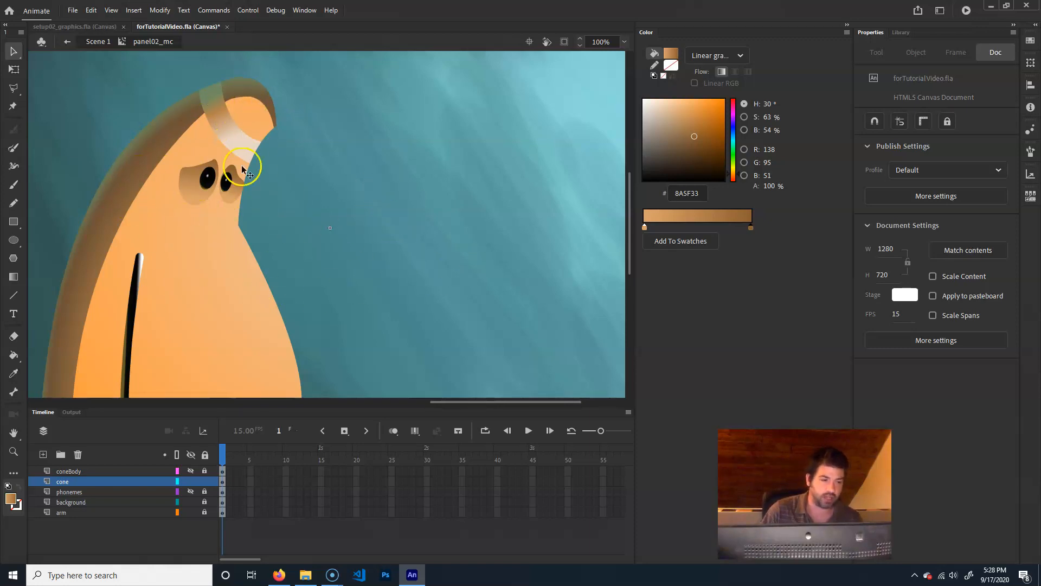
# Convert the whole cone artwork into a Movie Clip symbol named cone_standingSad_mc.
pyautogui.hotkey('ctrl', '-')
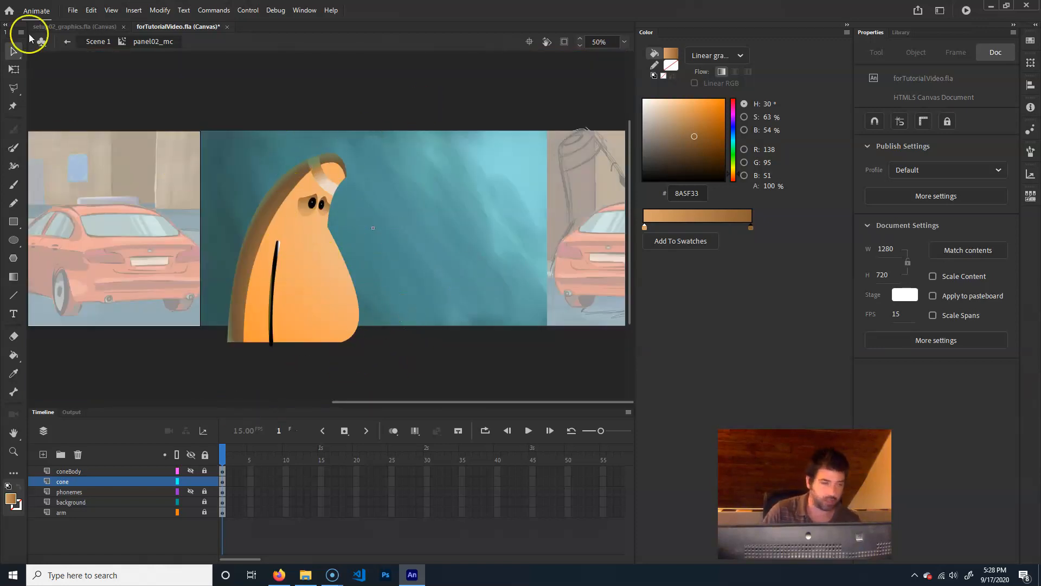
pyautogui.moveTo(389, 94); pyautogui.dragTo(216, 395)
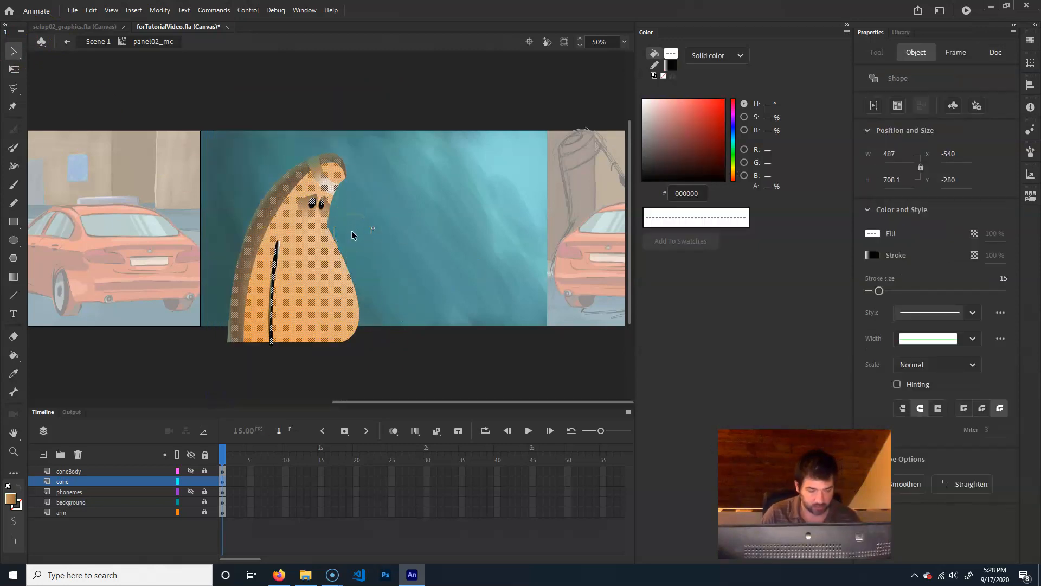
pyautogui.press('F8')
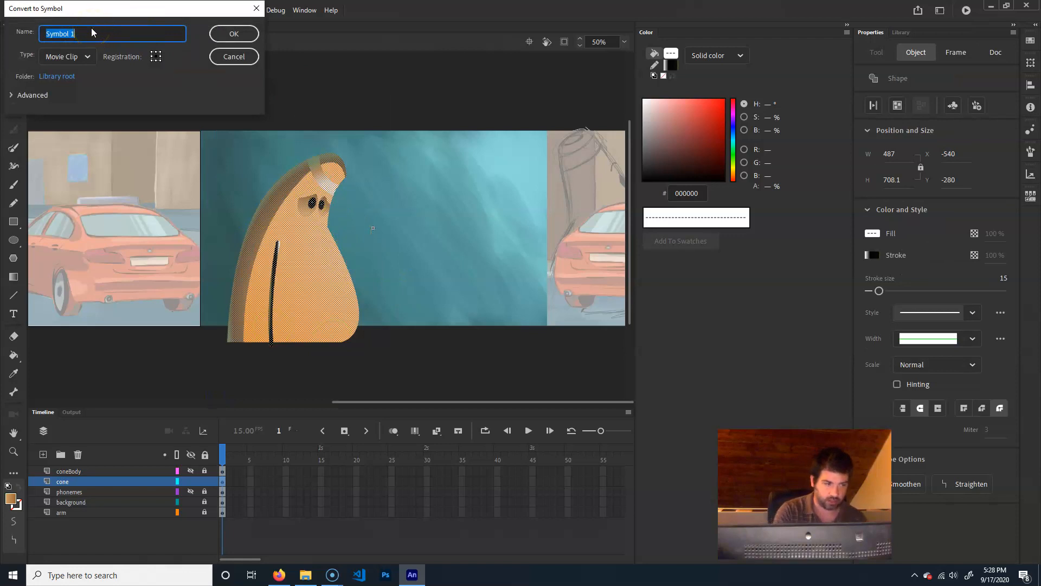
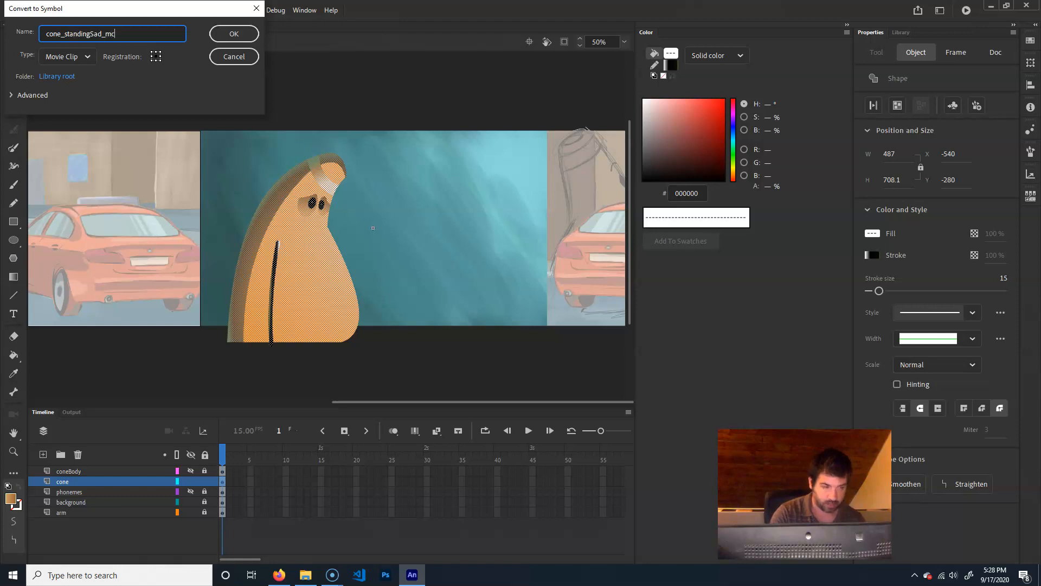
pyautogui.press('Return')
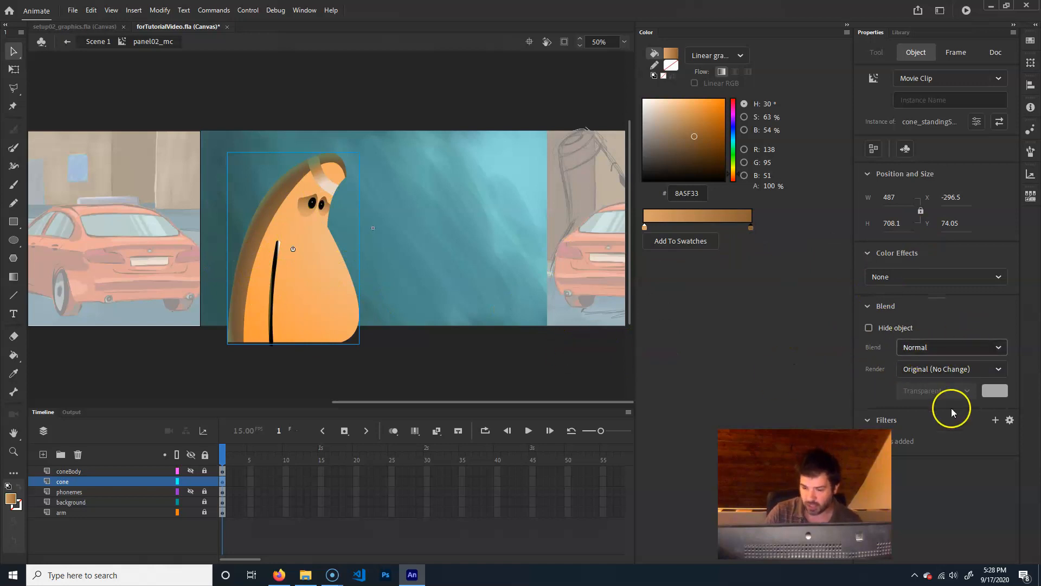
# Add a Drop Shadow filter to the cone movie clip with white as the shadow colour.
pyautogui.click(995, 420)
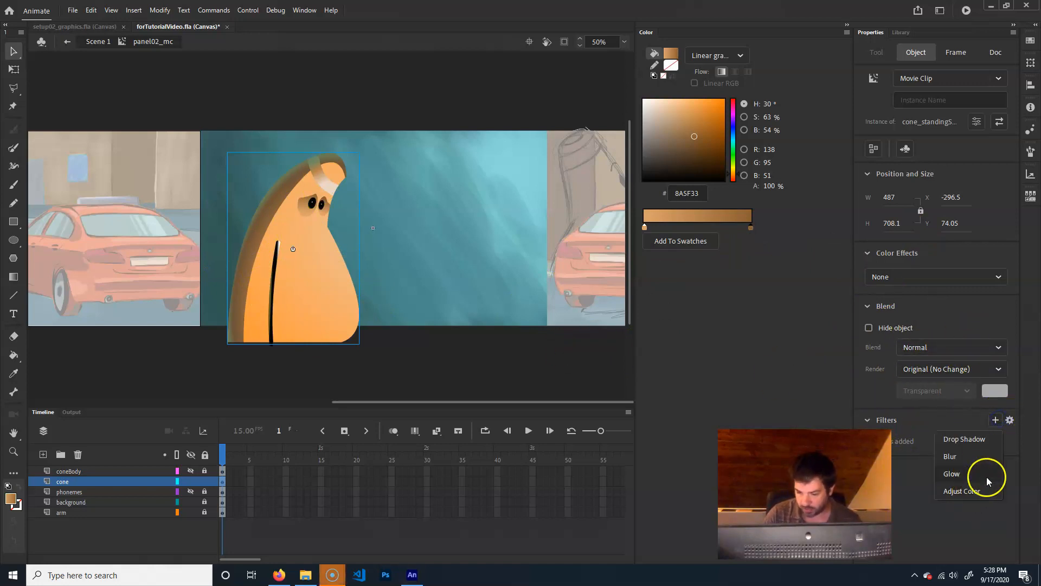
pyautogui.click(981, 438)
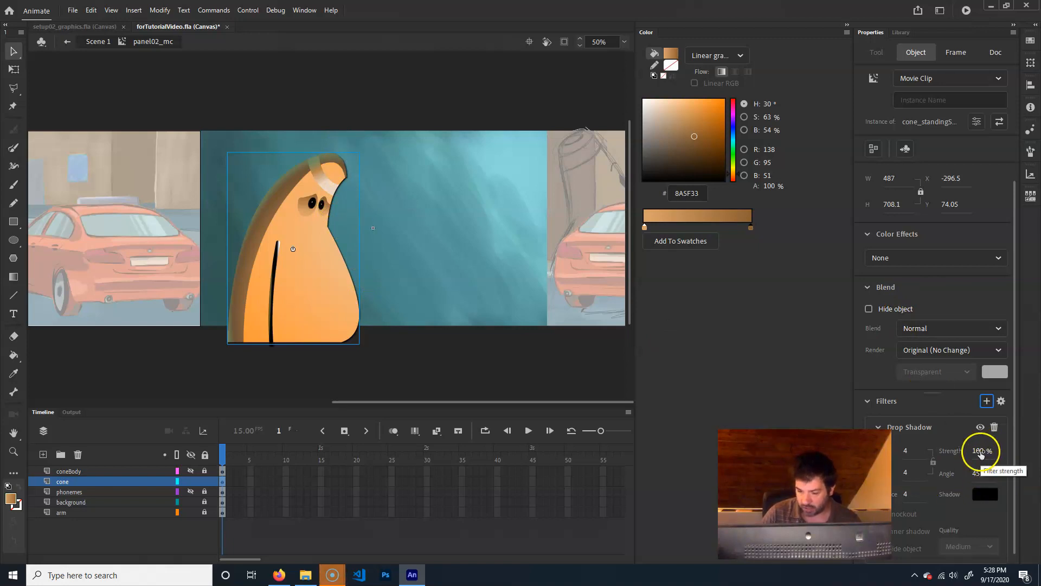
pyautogui.click(984, 493)
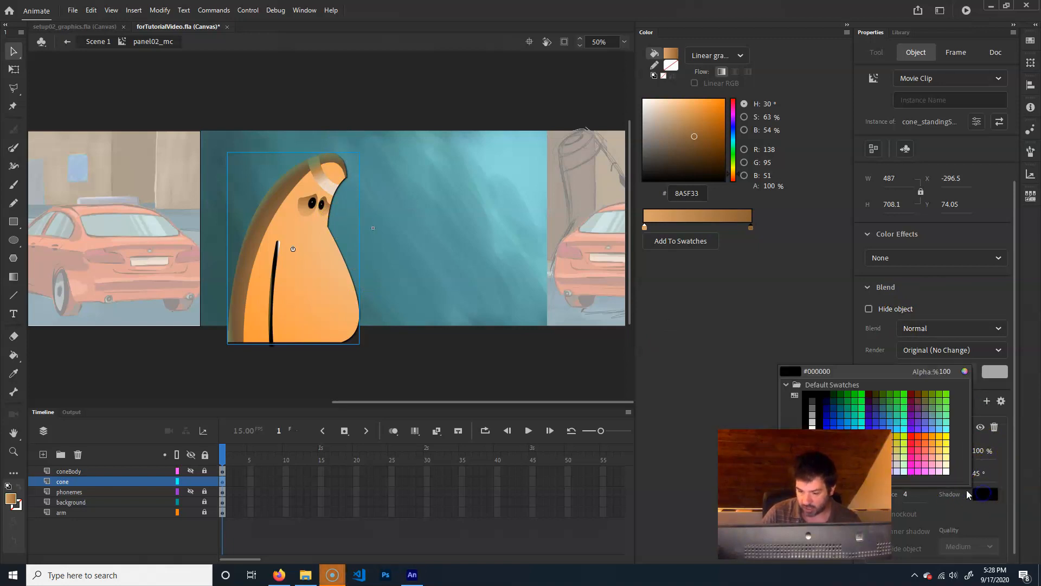
pyautogui.click(812, 424)
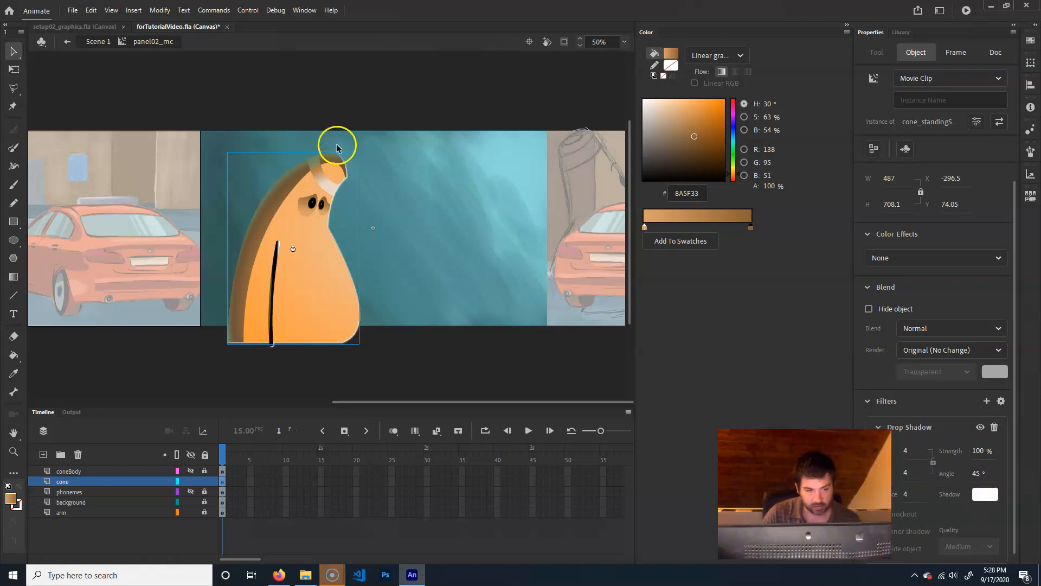
# Set the white drop shadow's angle to 5° and both its horizontal and vertical blur to 2.
pyautogui.hotkey('ctrl', '=')
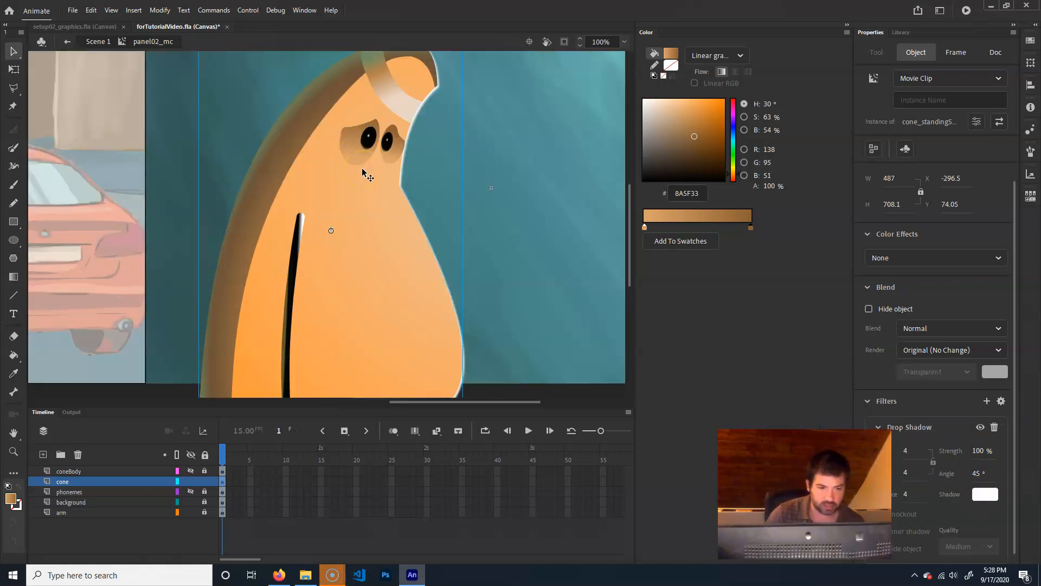
pyautogui.moveTo(456, 125); pyautogui.dragTo(453, 183)
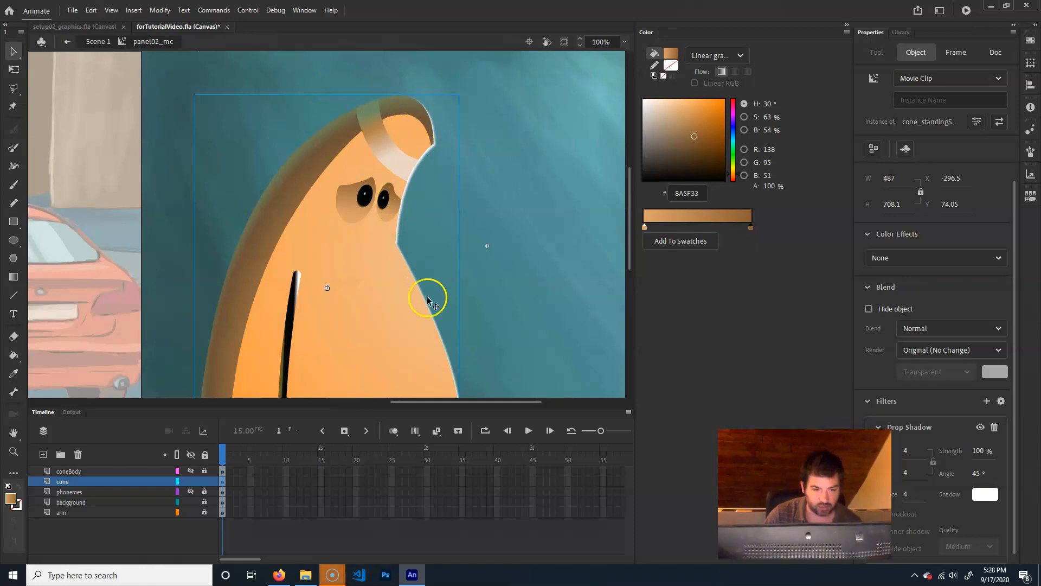
pyautogui.moveTo(501, 284); pyautogui.dragTo(502, 263)
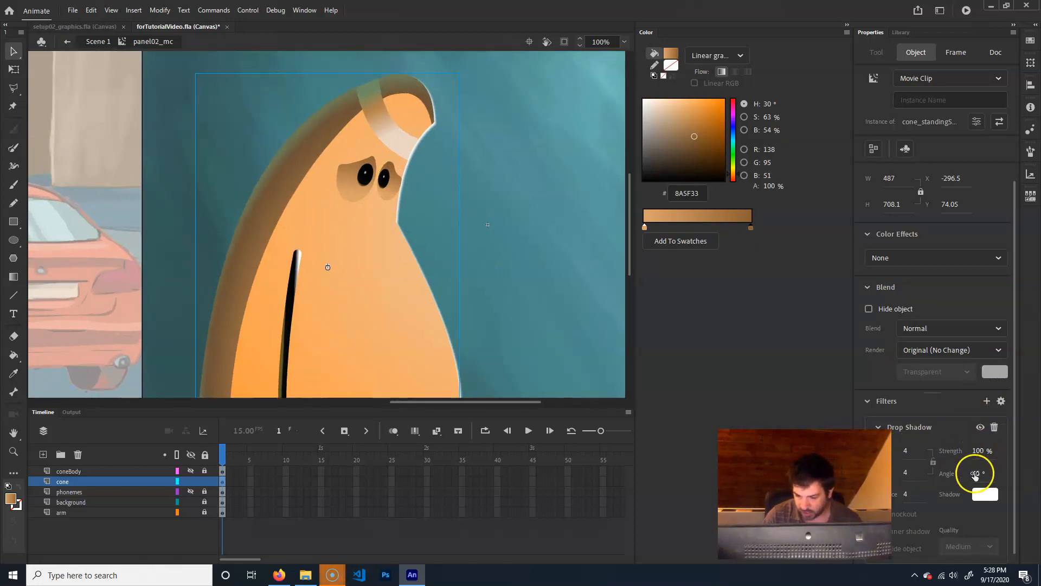
pyautogui.moveTo(976, 474); pyautogui.dragTo(948, 477)
pyautogui.write('2')
pyautogui.click(906, 475)
pyautogui.write('2')
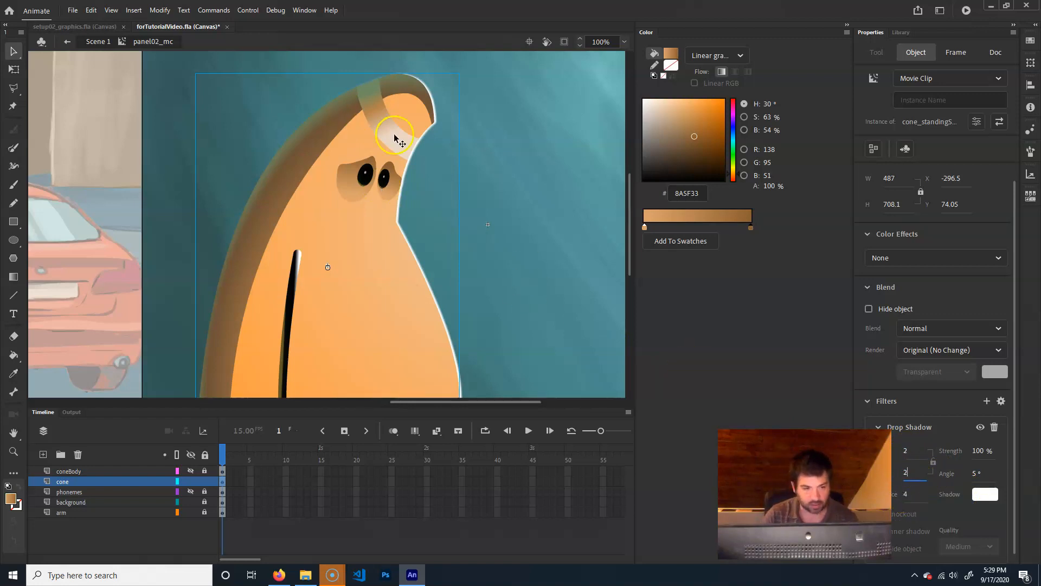
pyautogui.click(921, 410)
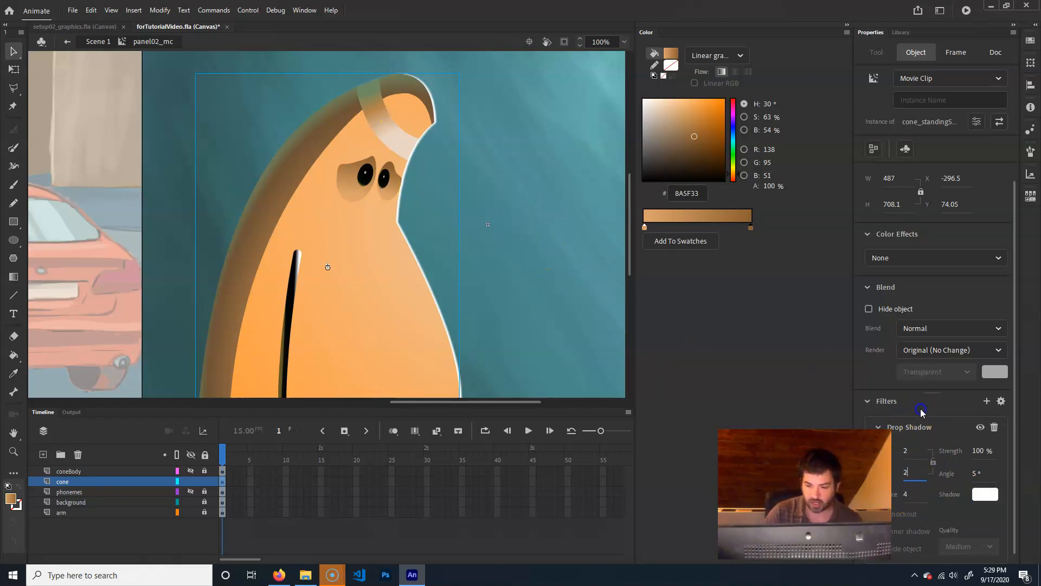
# Add a second, black Drop Shadow filter to the cone movie clip and set its angle to 160°.
pyautogui.click(986, 401)
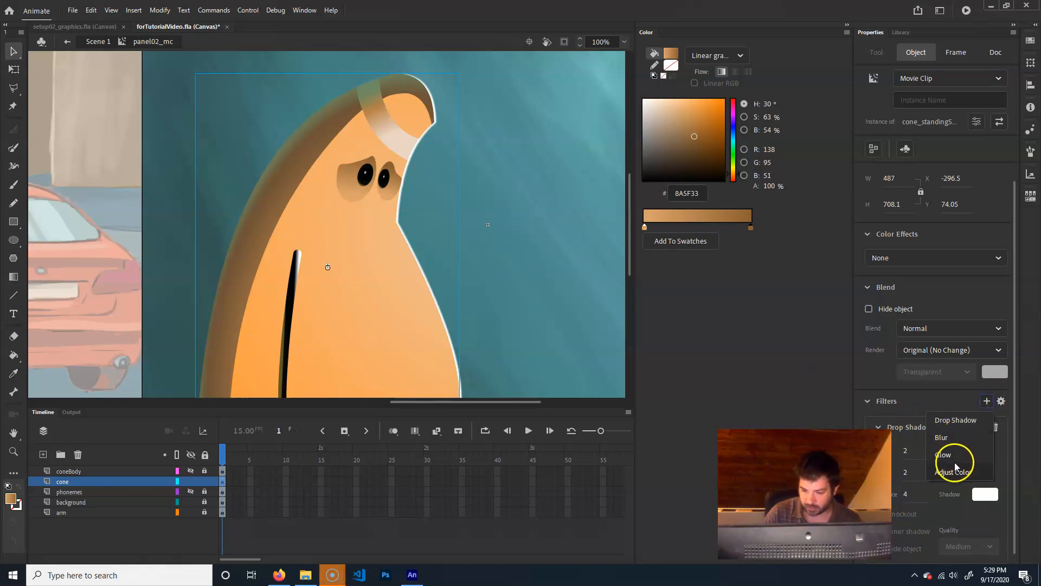
pyautogui.click(965, 421)
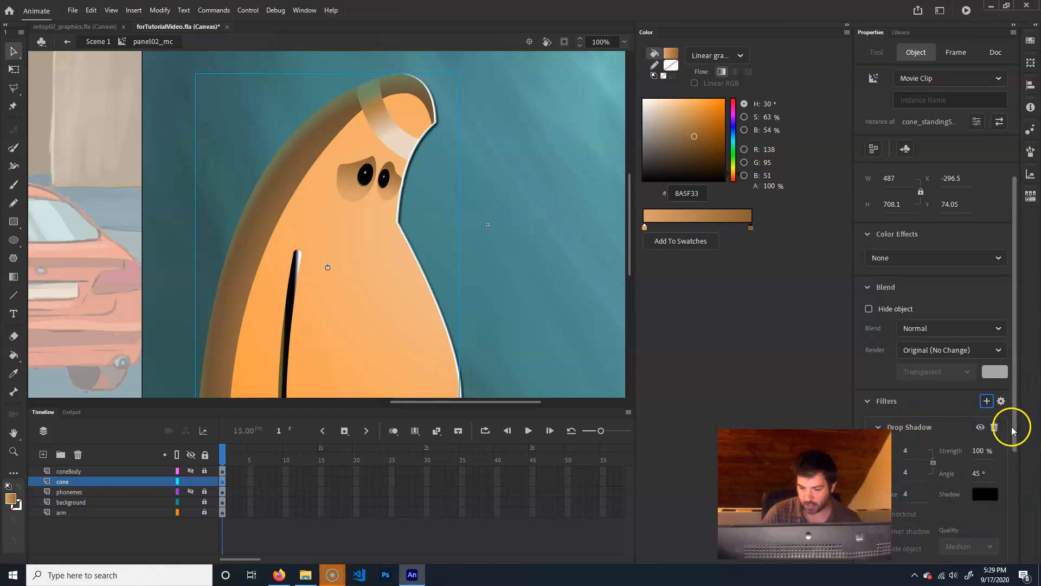
pyautogui.moveTo(979, 475); pyautogui.dragTo(1000, 459)
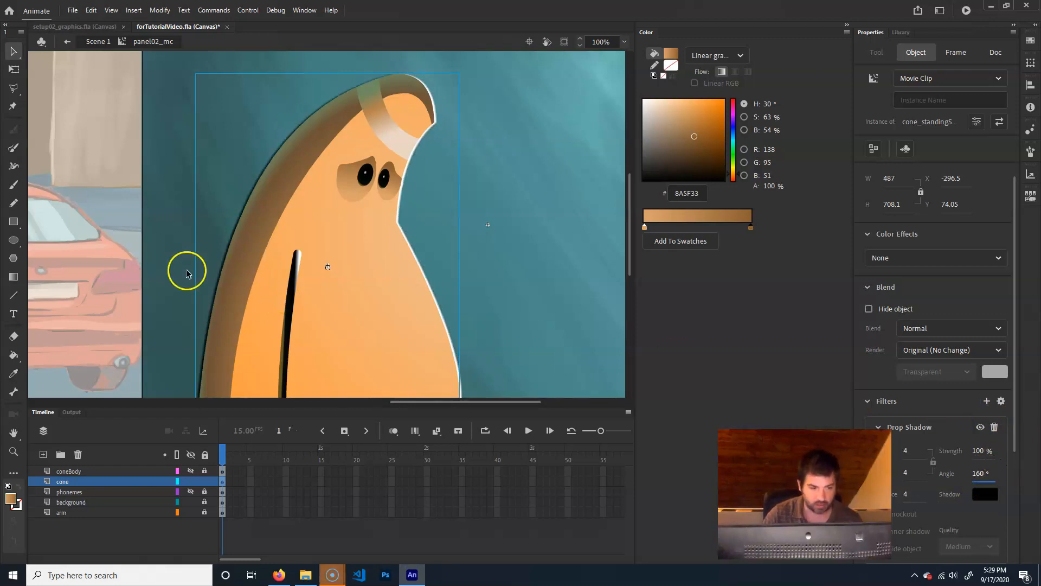
# Set the black drop shadow's horizontal blur to 105, distance to 47 and strength to 72%.
pyautogui.click(902, 450)
pyautogui.write('140')
pyautogui.press('Return')
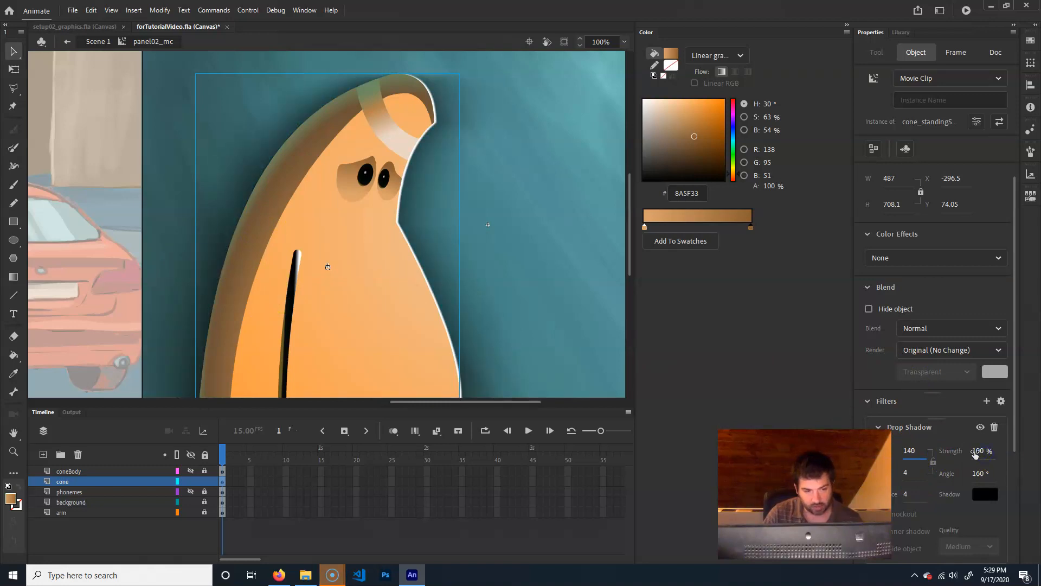
pyautogui.click(906, 452)
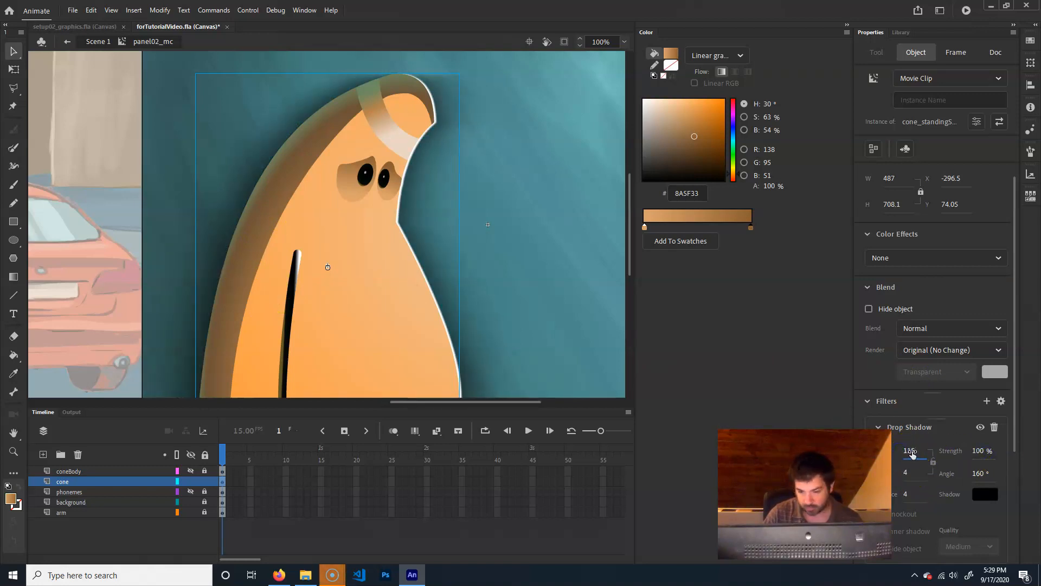
pyautogui.moveTo(905, 492); pyautogui.dragTo(929, 491)
pyautogui.moveTo(975, 452); pyautogui.dragTo(971, 454)
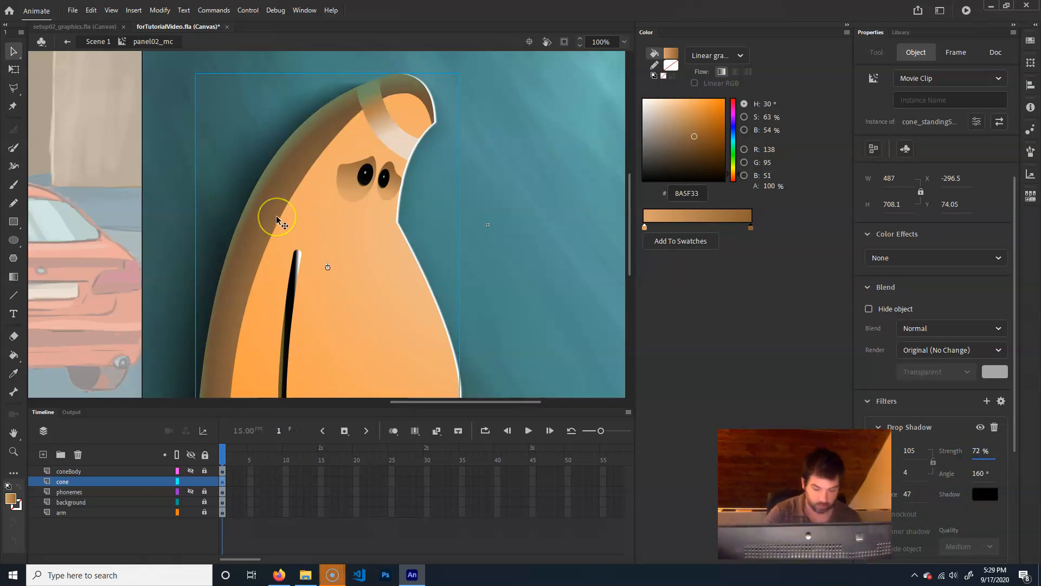
pyautogui.hotkey('ctrl', '-')
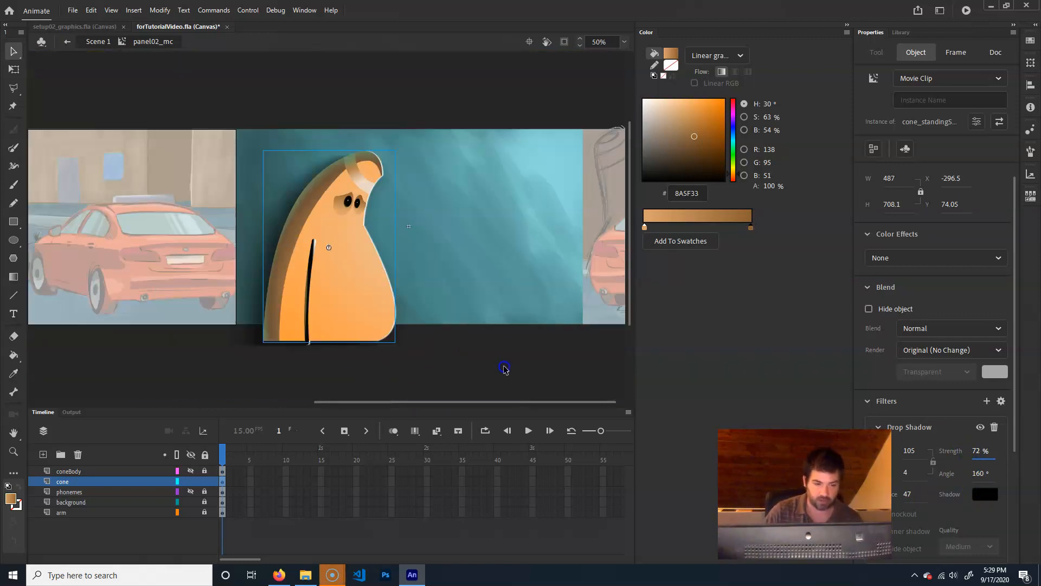
# Deselect the cone movie clip and leave panel02_mc to return to Scene 1.
pyautogui.click(337, 373)
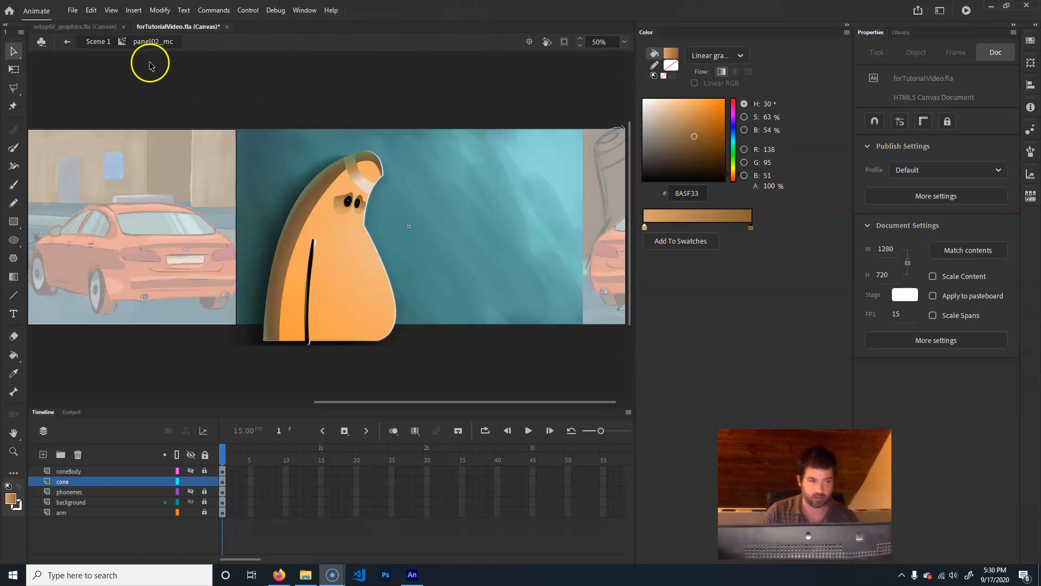
pyautogui.click(97, 41)
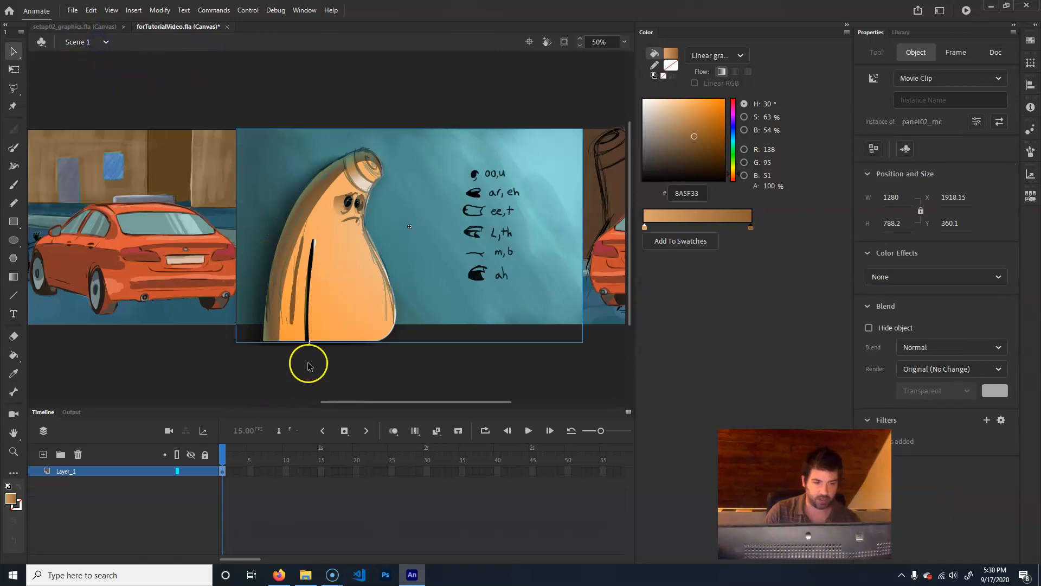
# Open panel01_mc and examine its street artwork alongside the neighbouring panels and the library's movie clips and scene asset folders.
pyautogui.moveTo(116, 306); pyautogui.dragTo(196, 333)
pyautogui.moveTo(188, 141); pyautogui.dragTo(270, 133)
pyautogui.click(275, 109)
pyautogui.click(264, 188)
pyautogui.doubleClick(347, 289)
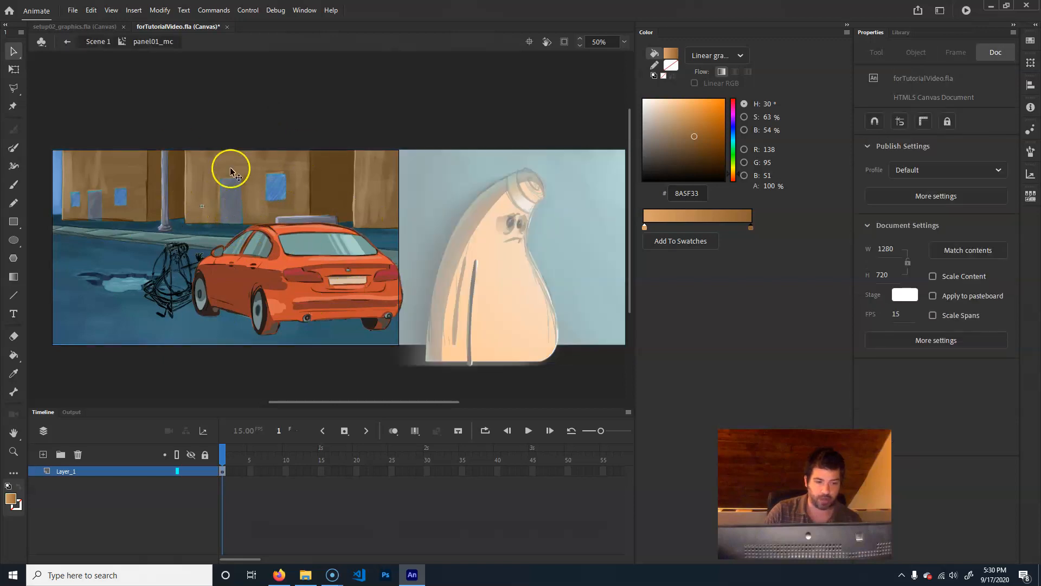
pyautogui.click(901, 32)
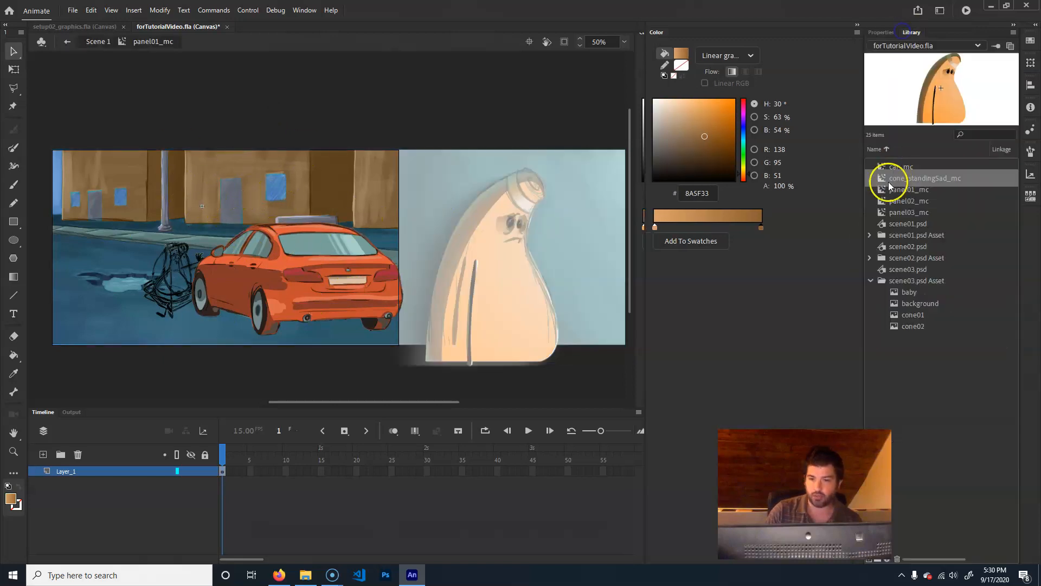
pyautogui.click(928, 233)
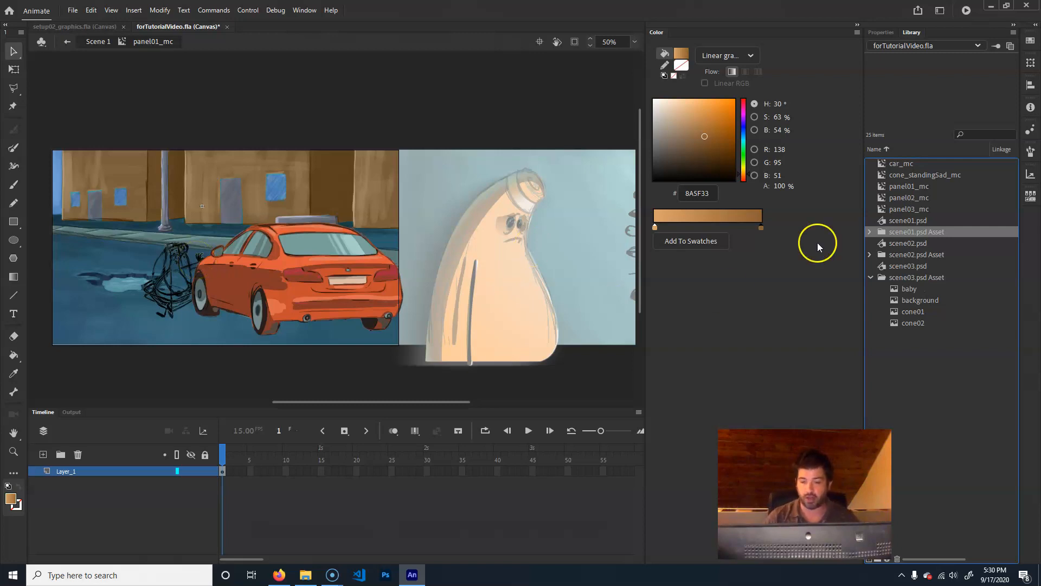
pyautogui.click(250, 207)
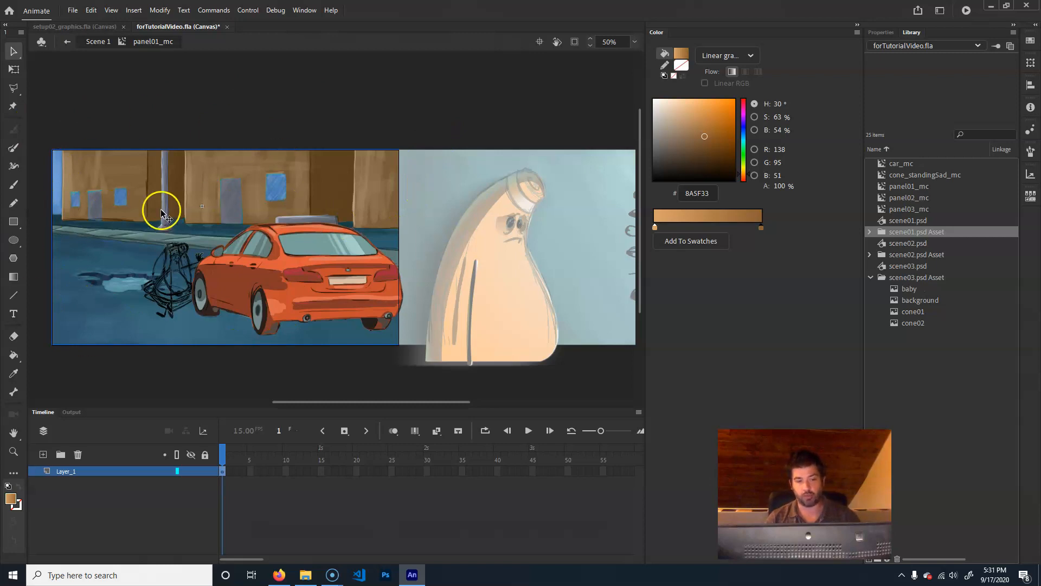
pyautogui.moveTo(472, 292); pyautogui.dragTo(260, 289)
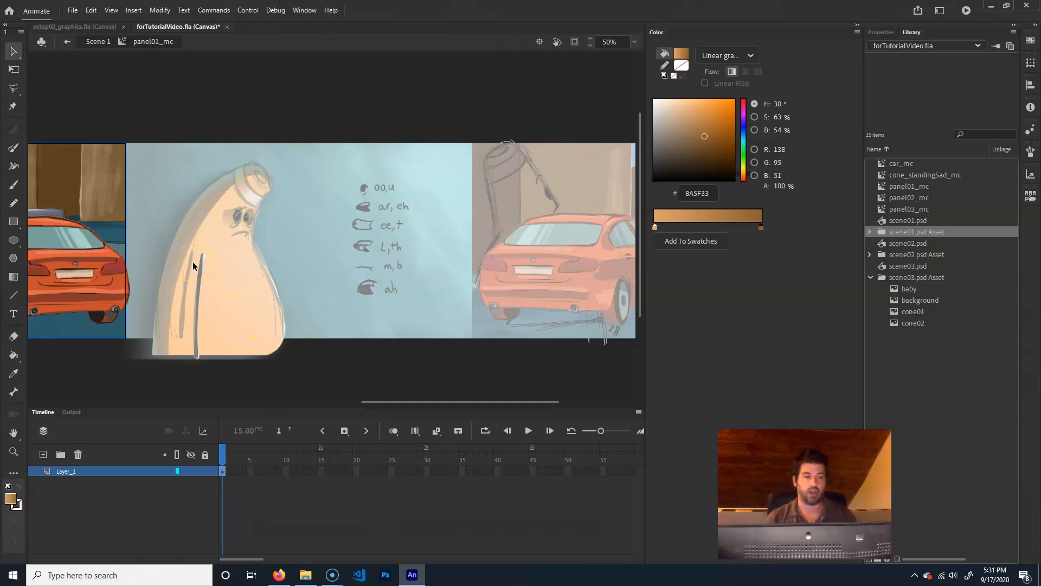
# Exit panel01_mc back to Scene 1 and save the document.
pyautogui.doubleClick(298, 114)
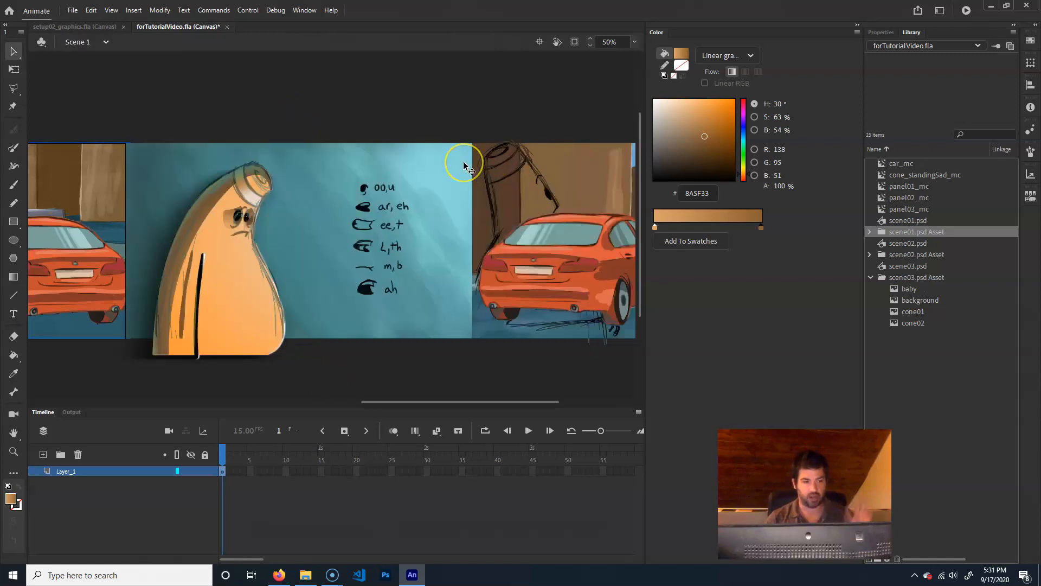
pyautogui.hotkey('ctrl', 's')
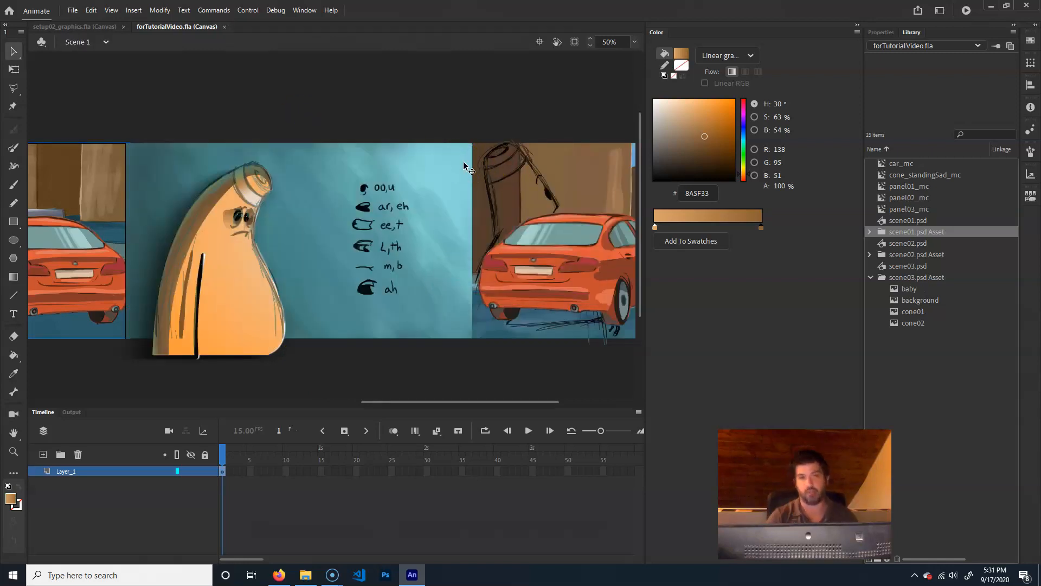